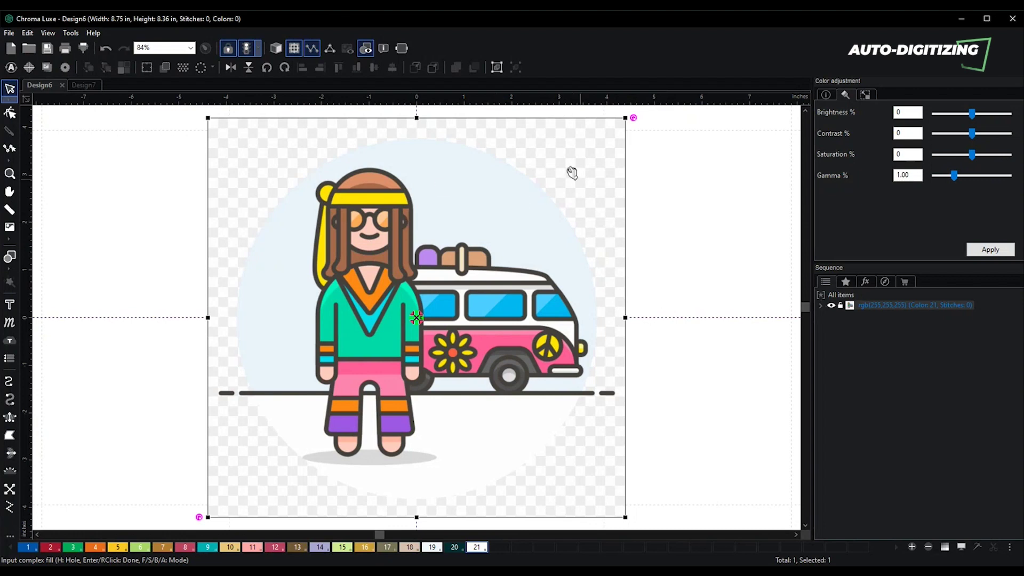
Load Patch 118.png from Downloads into the Auto digitizer wizard and reach its 8.75 × 8.37 in image size
{"action": "scroll", "coordinate": [495, 202], "scroll_direction": "down", "scroll_amount": 1}
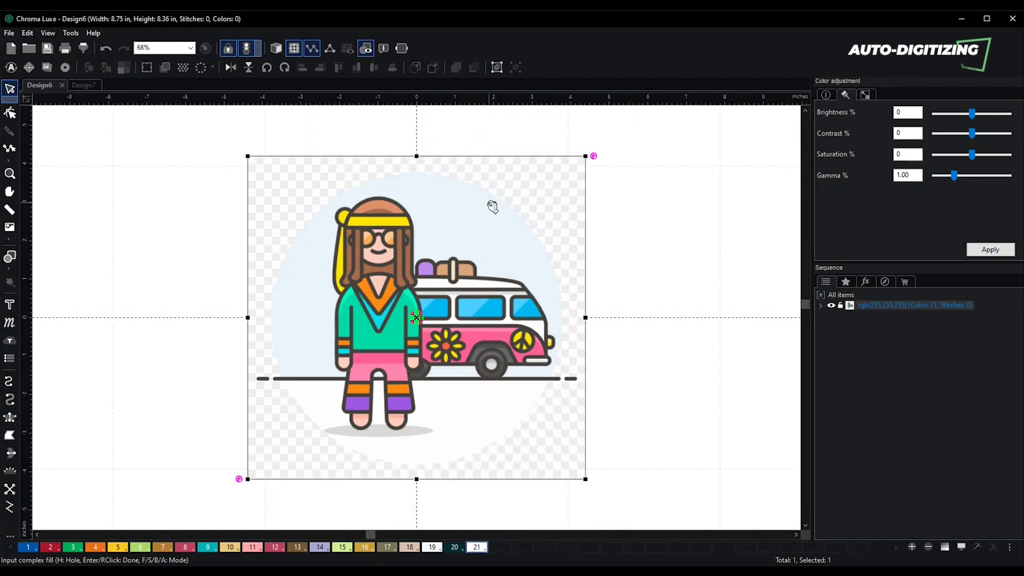
{"action": "left_click", "coordinate": [703, 299]}
{"action": "left_click", "coordinate": [11, 67]}
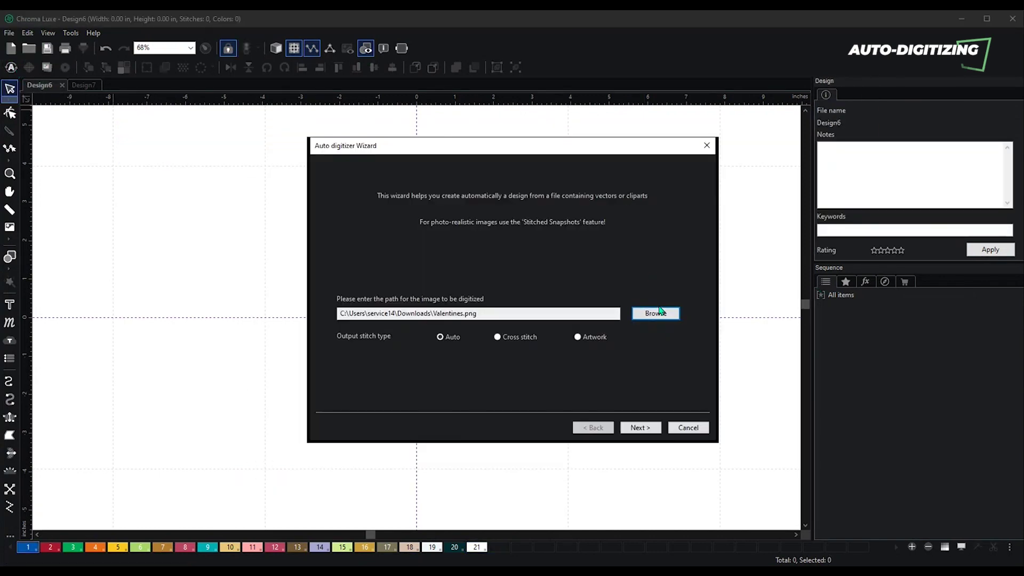
{"action": "left_click", "coordinate": [659, 314]}
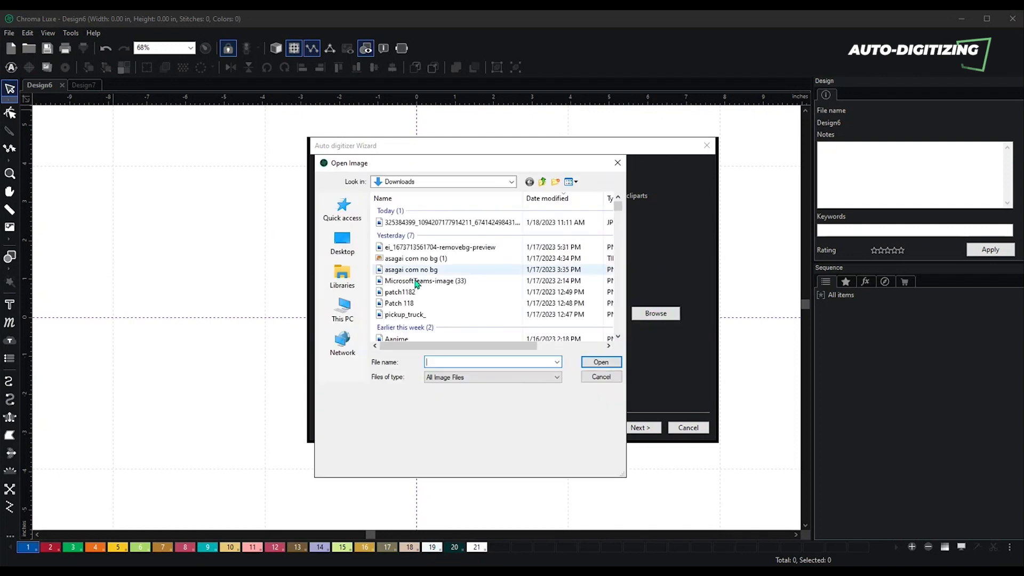
{"action": "left_click", "coordinate": [411, 293]}
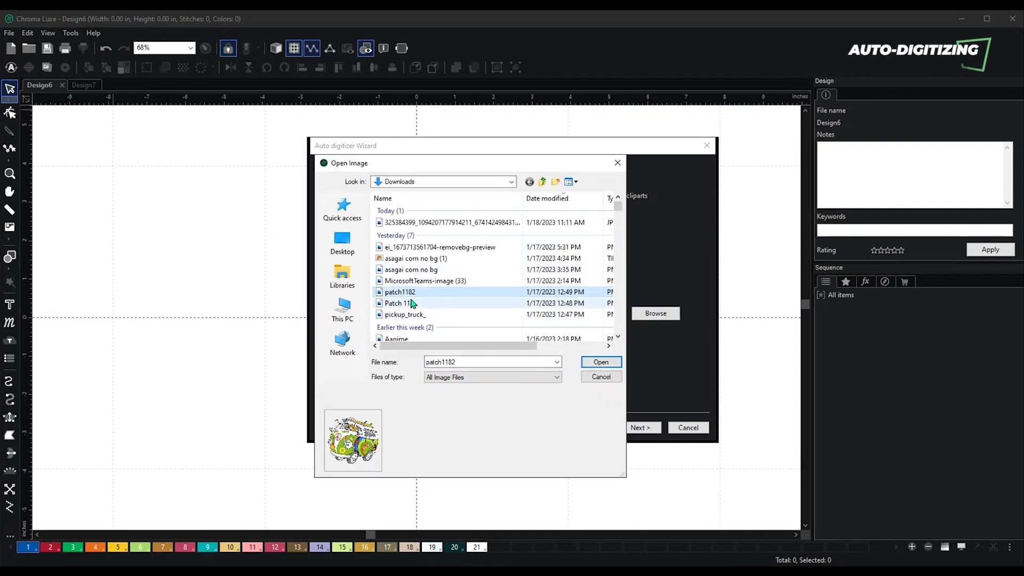
{"action": "left_click", "coordinate": [411, 303]}
{"action": "left_click", "coordinate": [613, 361]}
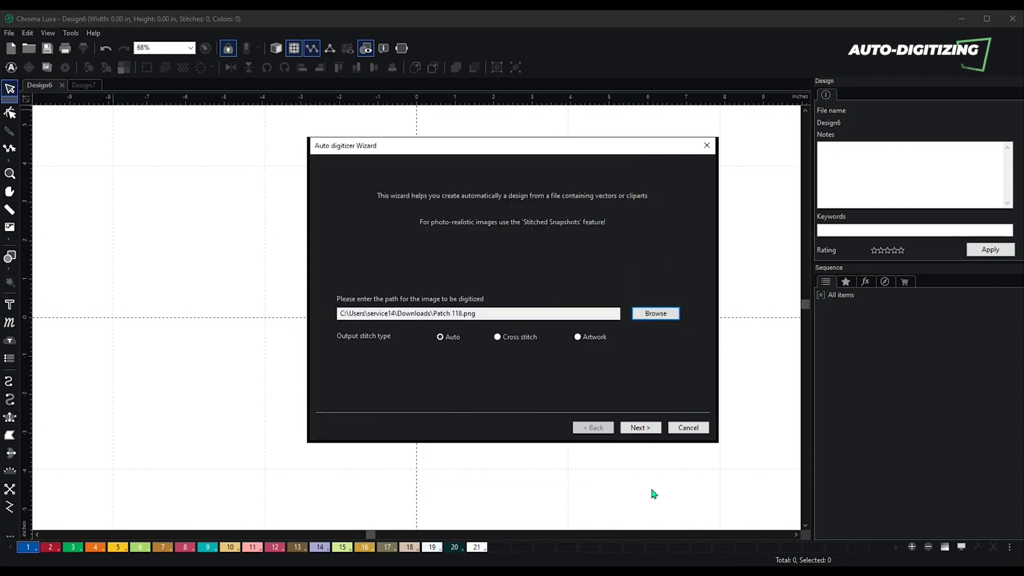
{"action": "left_click", "coordinate": [639, 427]}
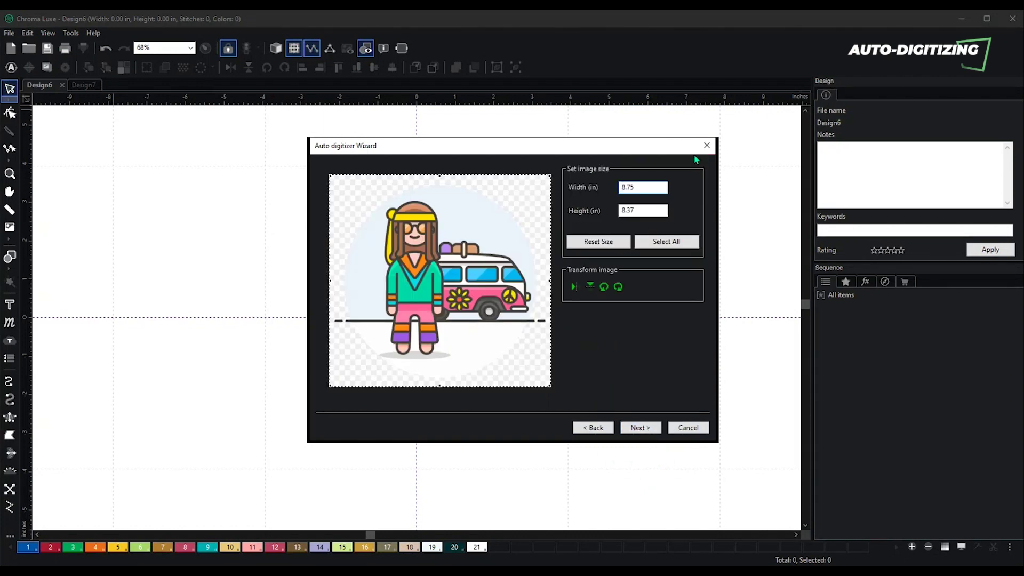
Set the image height to 3.5 in and digitize through colour reduction into Design6
{"action": "key", "text": "Tab"}
{"action": "key", "text": "BackSpace"}
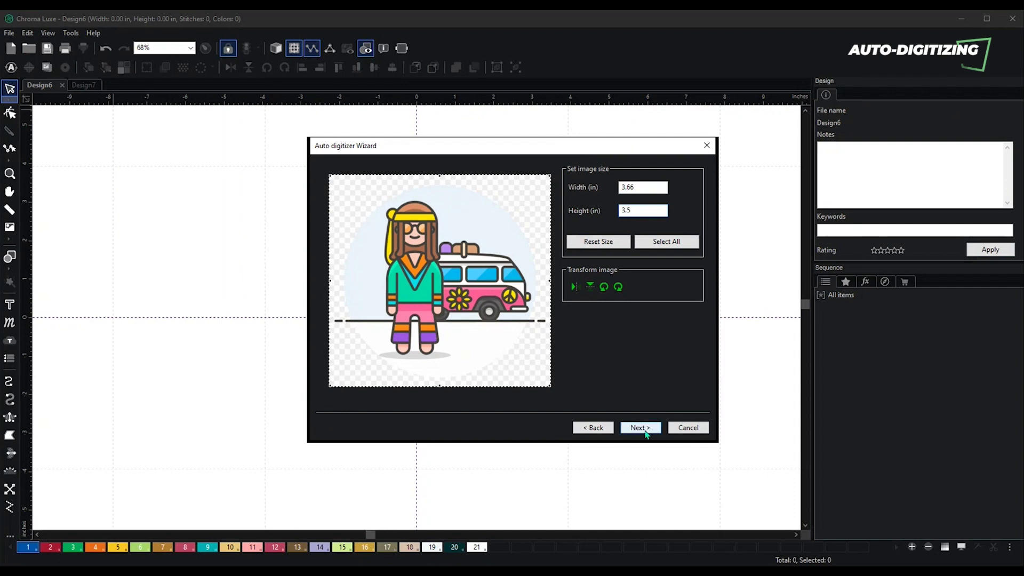
{"action": "left_click", "coordinate": [643, 429]}
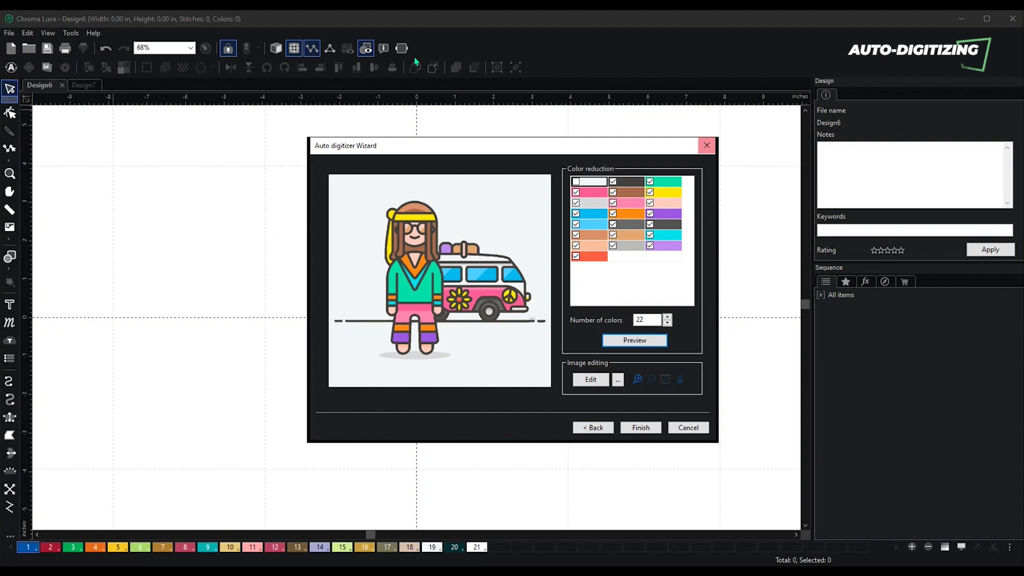
{"action": "left_click", "coordinate": [640, 427]}
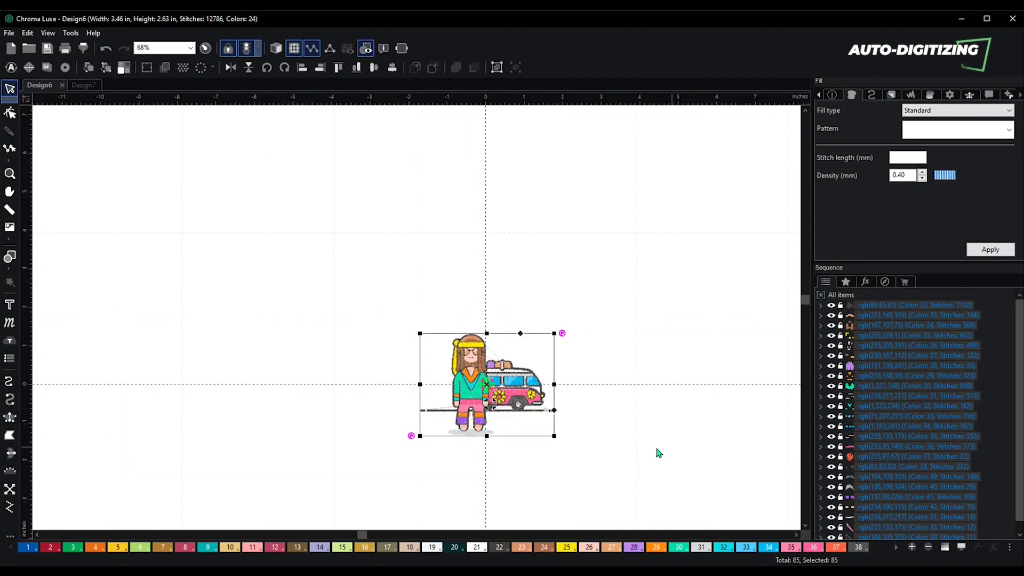
Zoom in on the stitches and turn on realistic stitch rendering
{"action": "left_click", "coordinate": [806, 526]}
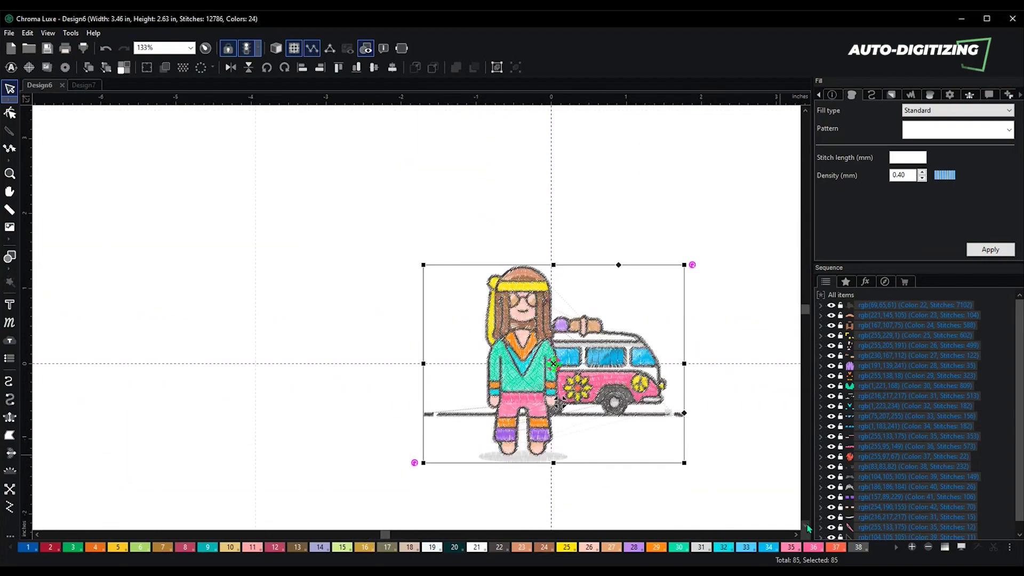
{"action": "scroll", "coordinate": [808, 527], "scroll_direction": "up", "scroll_amount": 2}
{"action": "left_click", "coordinate": [796, 533]}
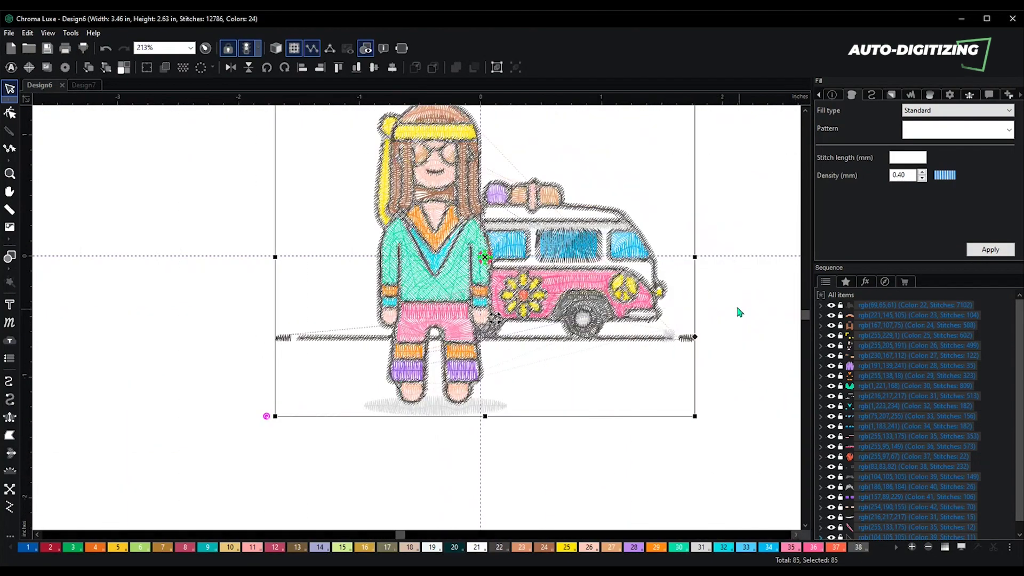
{"action": "scroll", "coordinate": [739, 312], "scroll_direction": "down", "scroll_amount": 3}
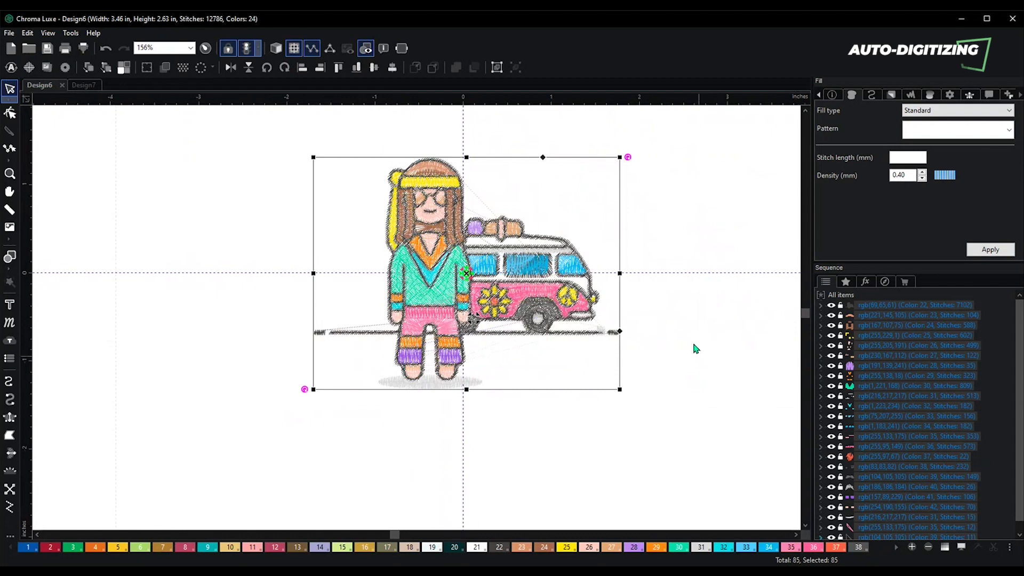
{"action": "left_click", "coordinate": [275, 48]}
Marquee-select every object in the design and bring up its context menu
{"action": "left_click", "coordinate": [729, 312]}
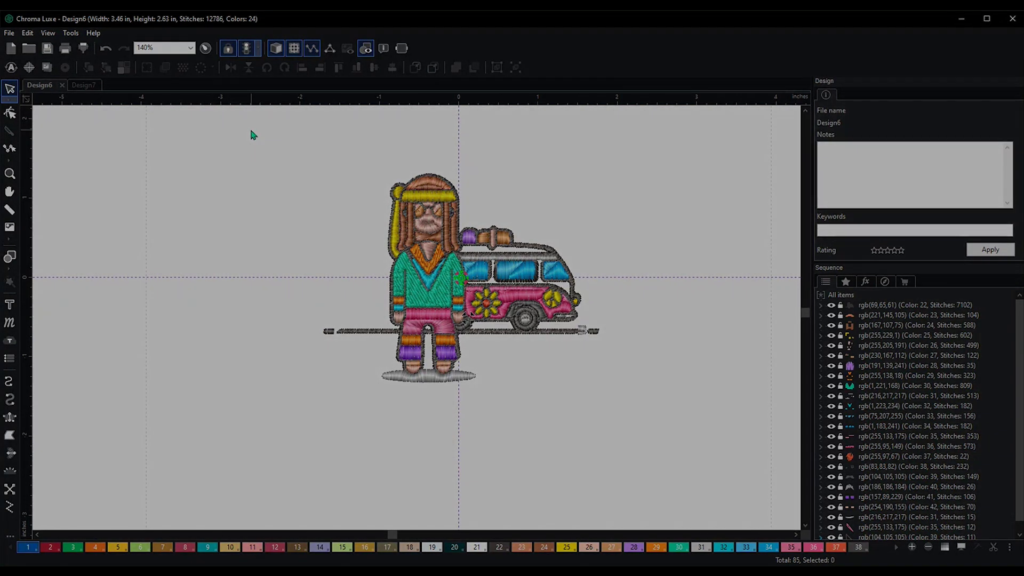
{"action": "left_click_drag", "start_coordinate": [220, 126], "coordinate": [748, 473]}
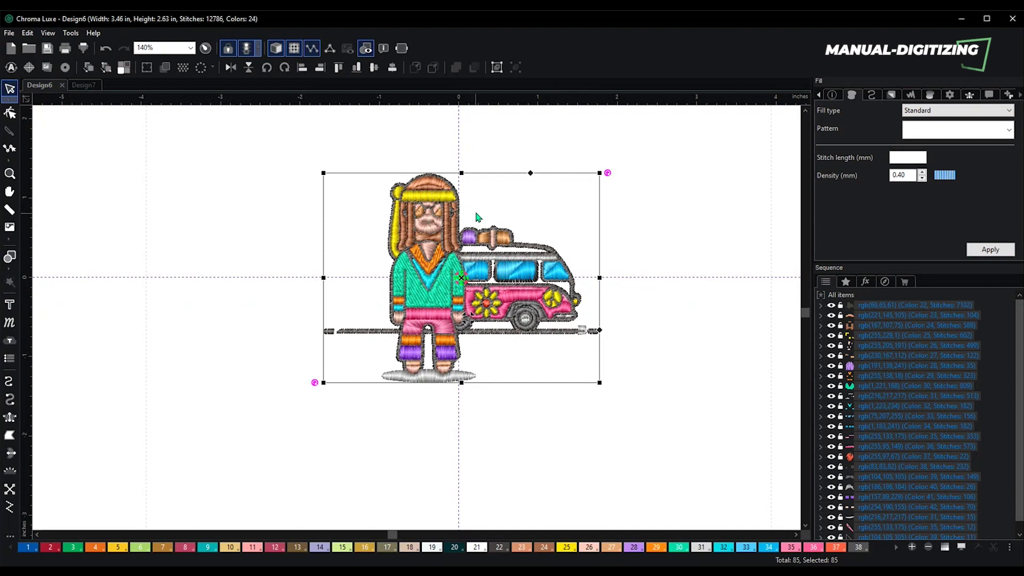
{"action": "right_click", "coordinate": [478, 201]}
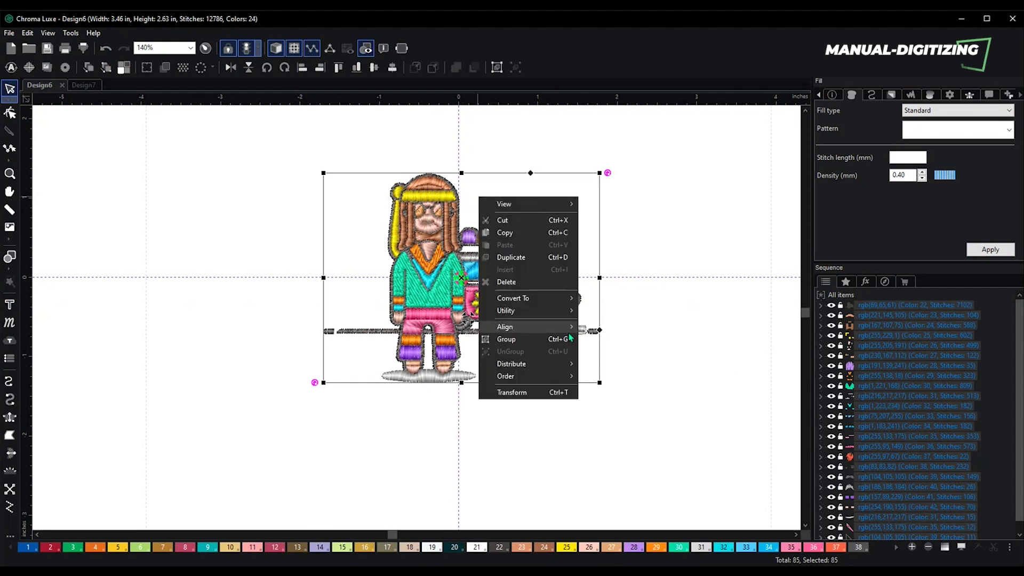
Convert the whole design to complex fill and remove unused colours, leaving colours 1–21
{"action": "mouse_move", "coordinate": [571, 301]}
{"action": "left_click", "coordinate": [618, 351]}
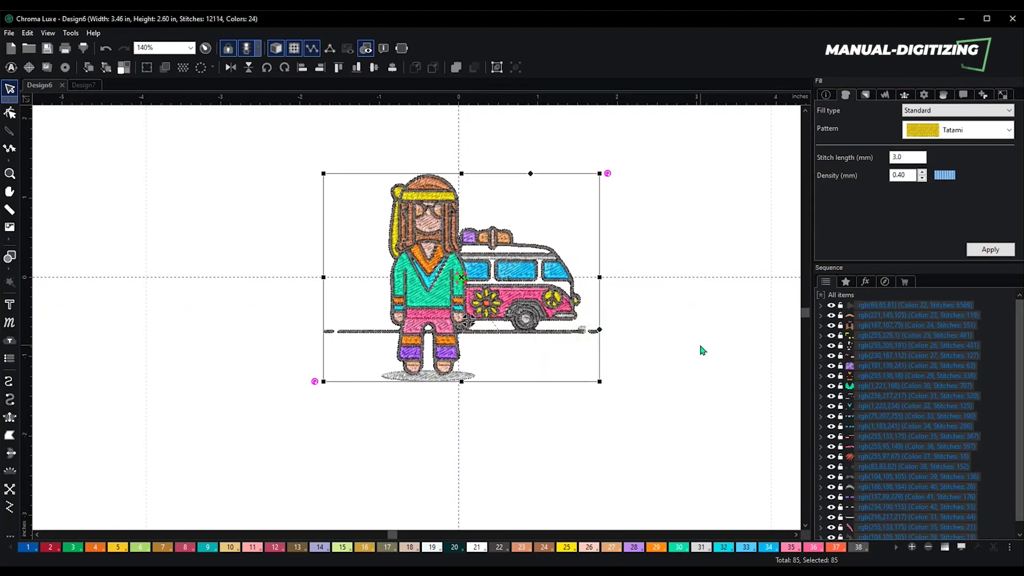
{"action": "left_click", "coordinate": [927, 547]}
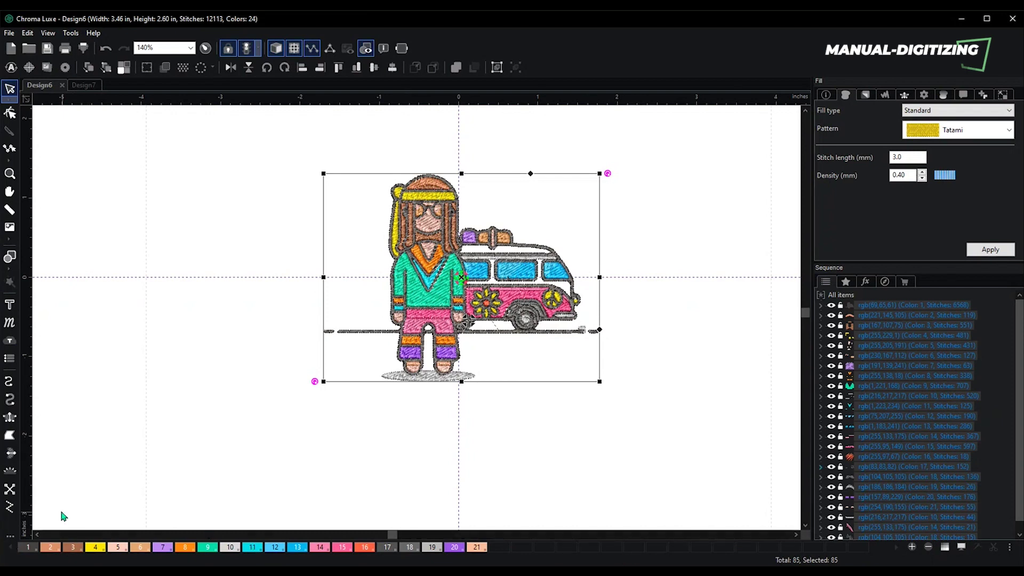
Delete both ground-line end dashes and the grey piece below the figure's feet
{"action": "scroll", "coordinate": [747, 317], "scroll_direction": "up", "scroll_amount": 4}
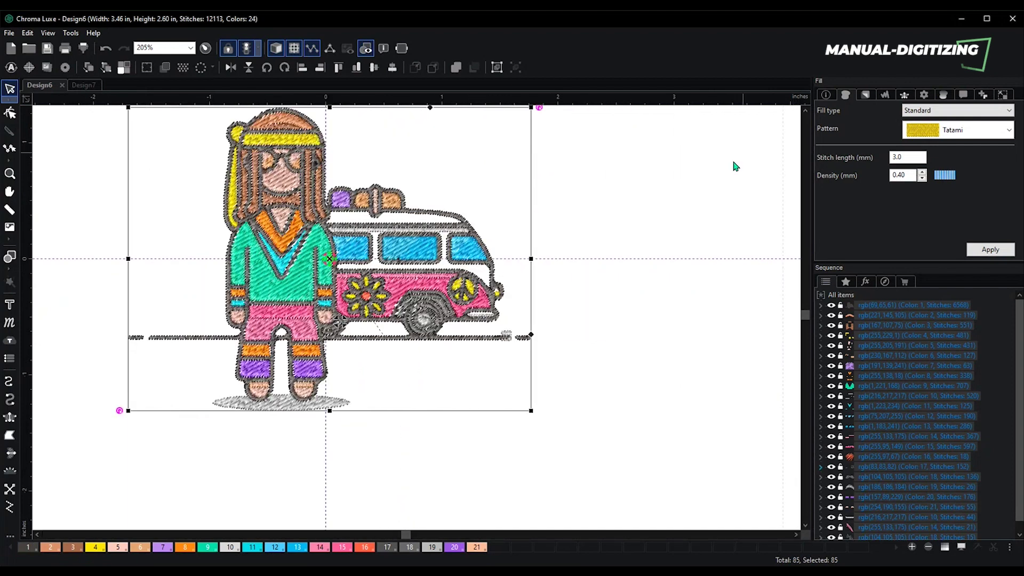
{"action": "left_click", "coordinate": [806, 111]}
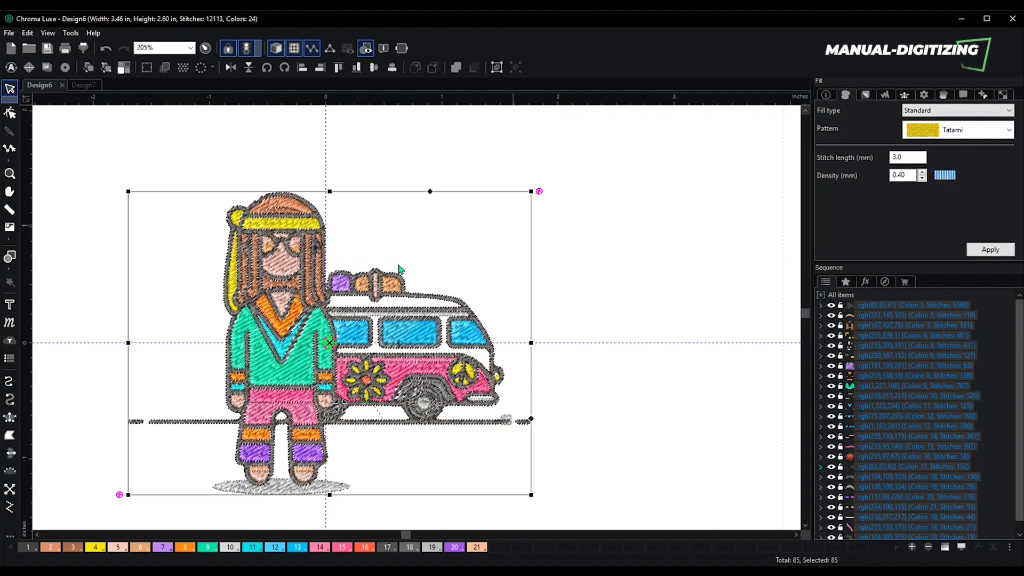
{"action": "scroll", "coordinate": [400, 270], "scroll_direction": "down", "scroll_amount": 2}
{"action": "left_click", "coordinate": [626, 370]}
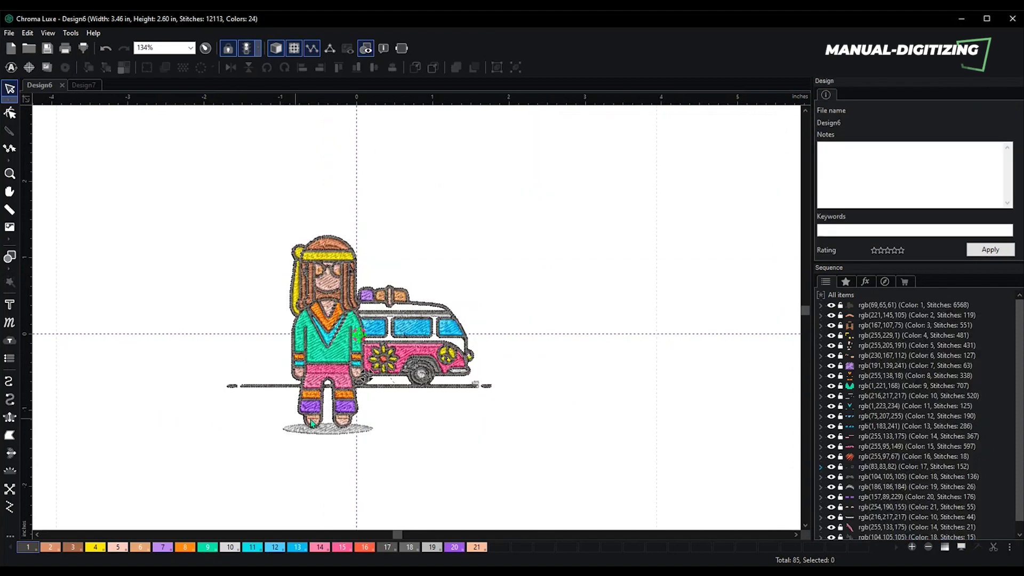
{"action": "scroll", "coordinate": [312, 423], "scroll_direction": "up", "scroll_amount": 1}
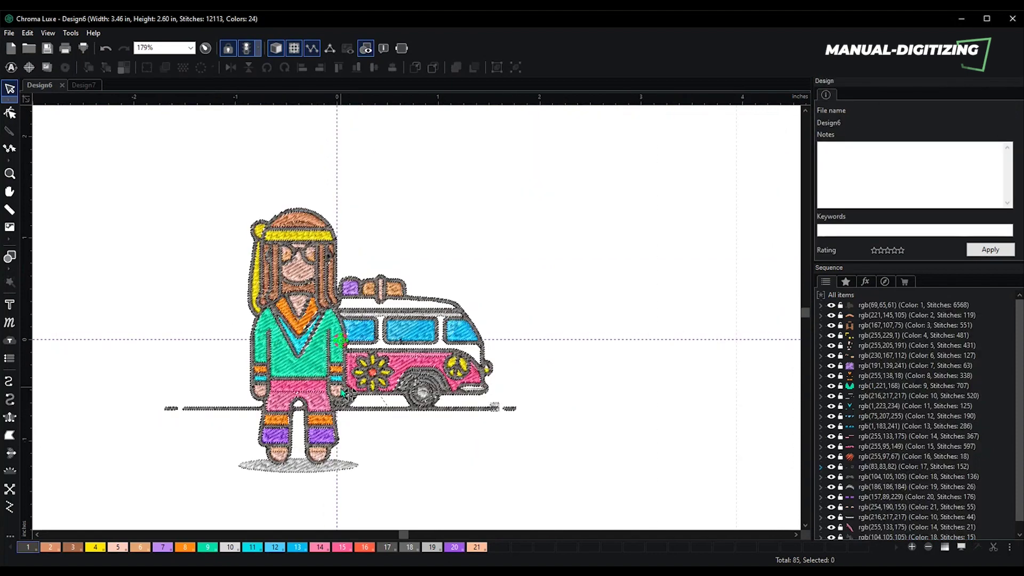
{"action": "left_click", "coordinate": [513, 406]}
{"action": "key", "text": "Delete"}
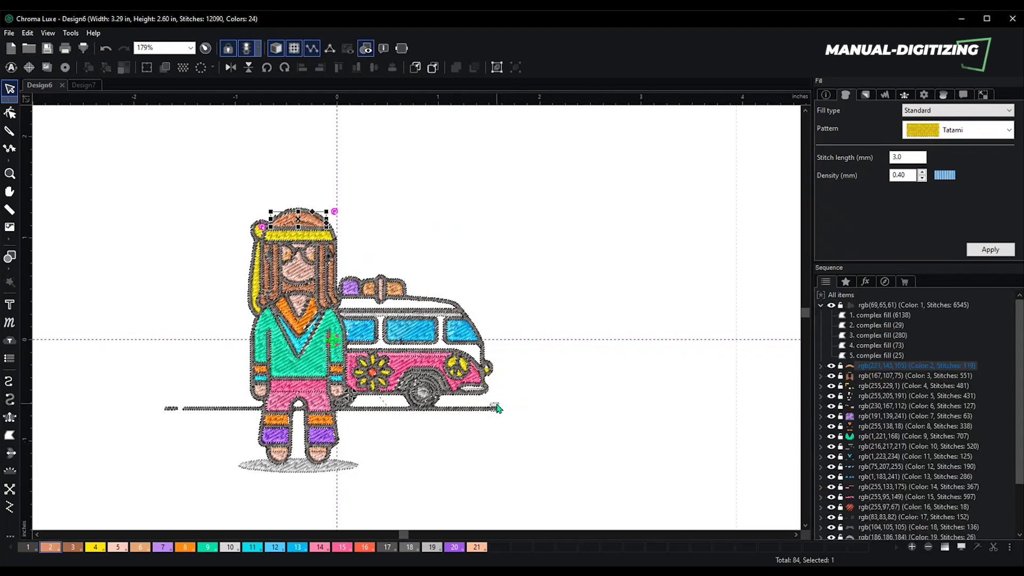
{"action": "left_click", "coordinate": [494, 408]}
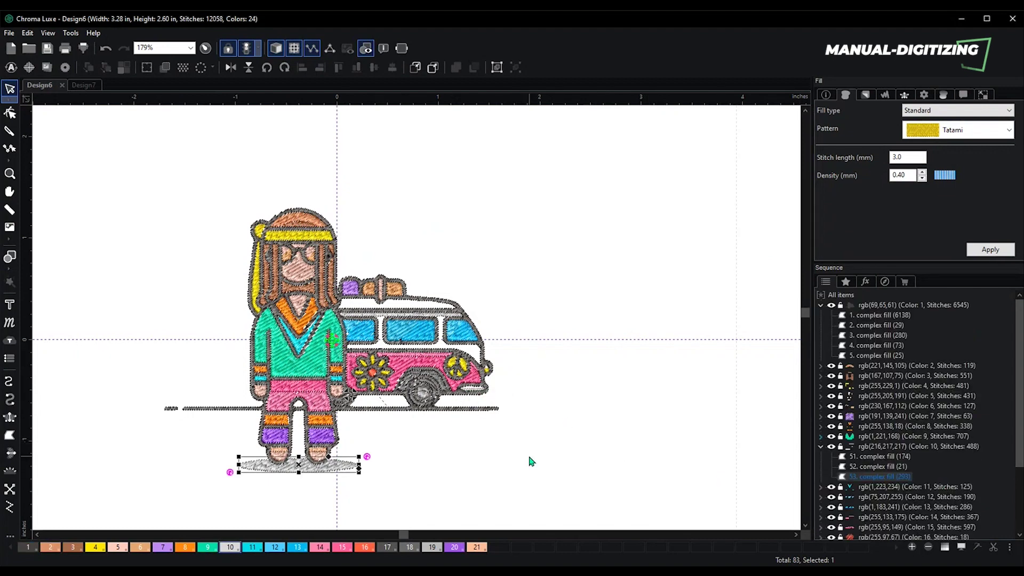
{"action": "key", "text": "Delete"}
{"action": "left_click", "coordinate": [171, 408]}
{"action": "key", "text": "Delete"}
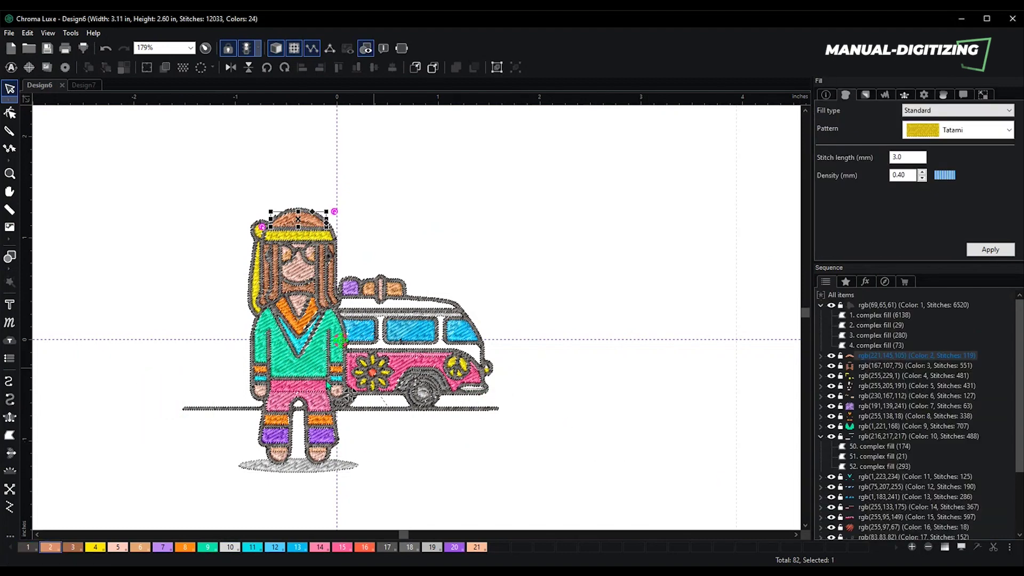
Collapse the Color 1 and Color 10 groups in the Sequence panel
{"action": "left_click", "coordinate": [643, 316]}
{"action": "key", "text": "ctrl+plus"}
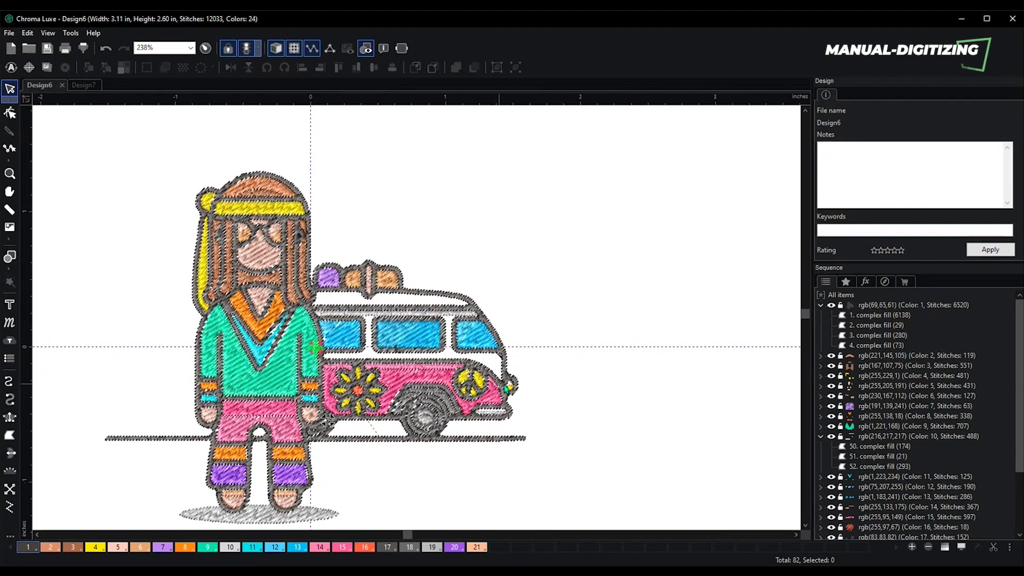
{"action": "key", "text": "ctrl+minus"}
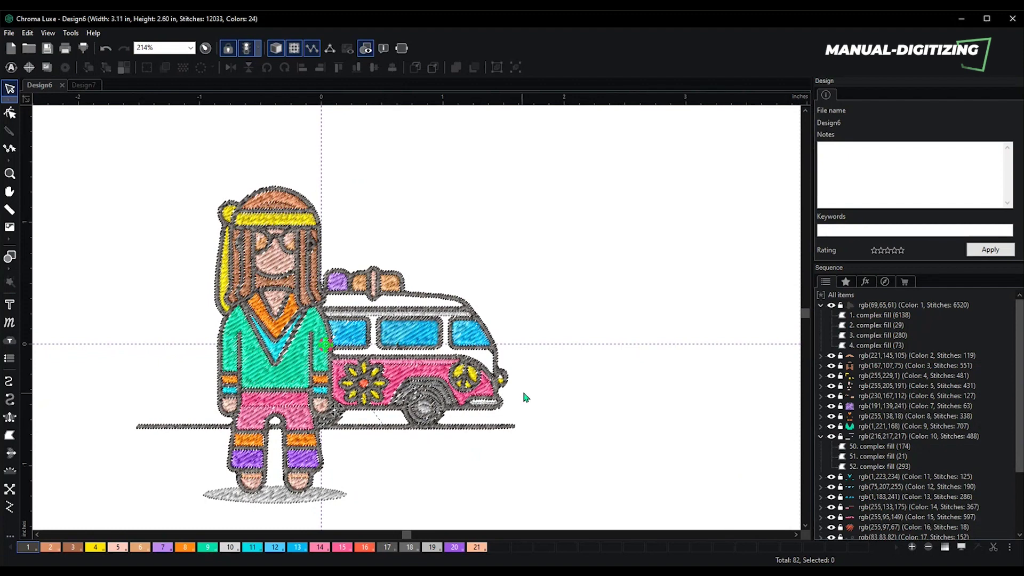
{"action": "left_click", "coordinate": [820, 305]}
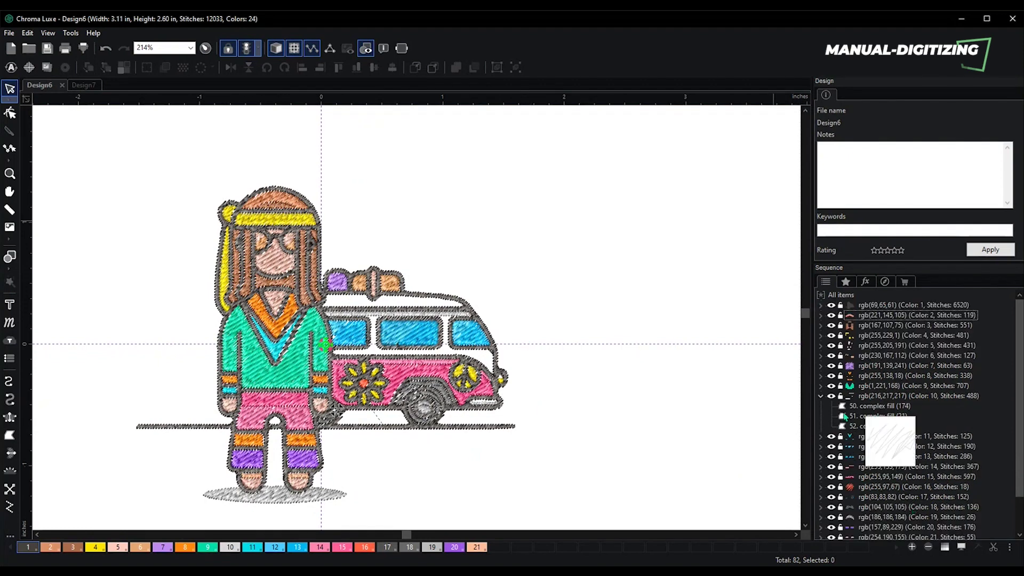
{"action": "left_click", "coordinate": [821, 396]}
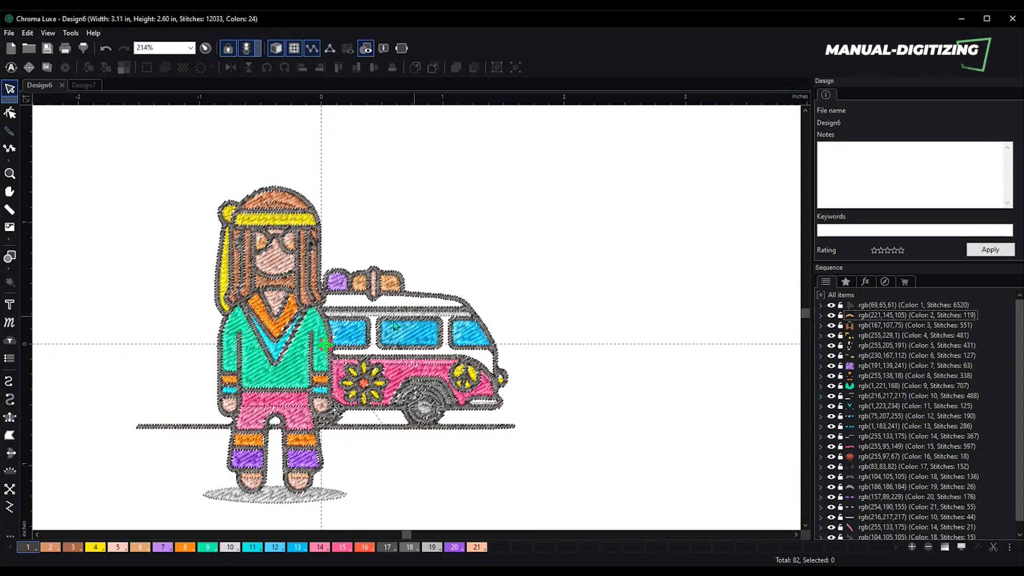
{"action": "scroll", "coordinate": [403, 312], "scroll_direction": "down", "scroll_amount": 2}
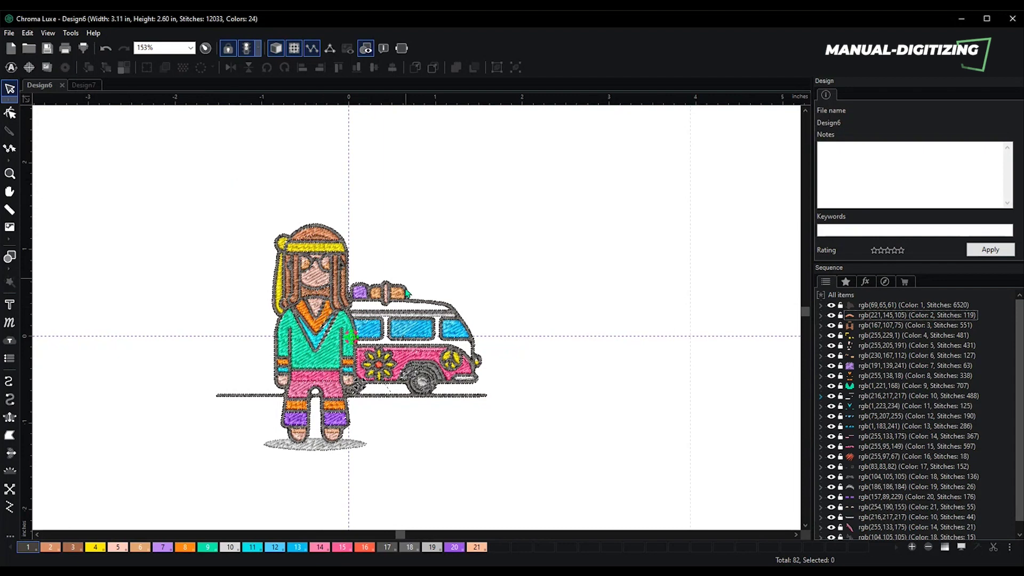
Draw an ellipse enclosing the hippie and the VW van
{"action": "left_click", "coordinate": [10, 266]}
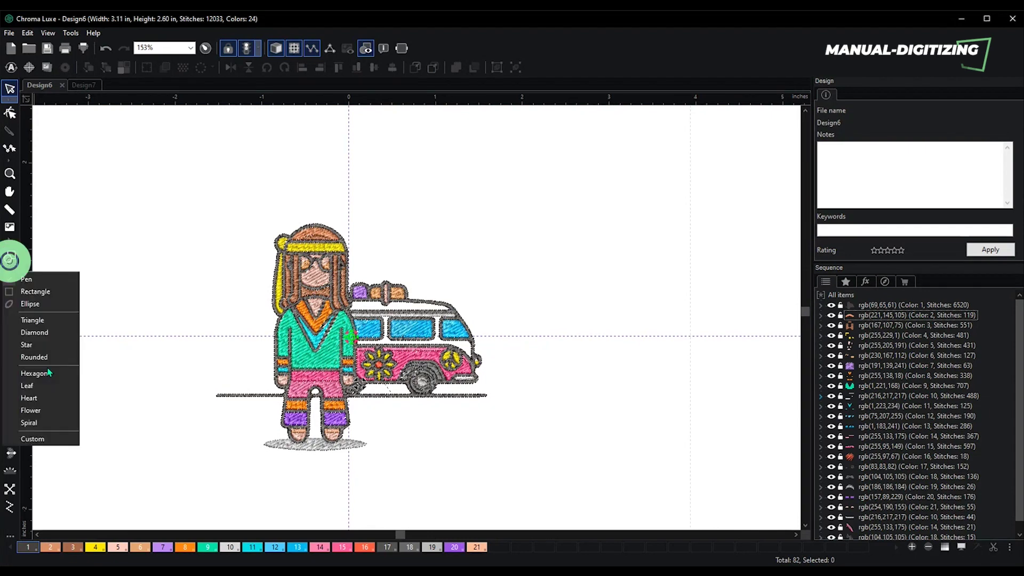
{"action": "left_click", "coordinate": [45, 301]}
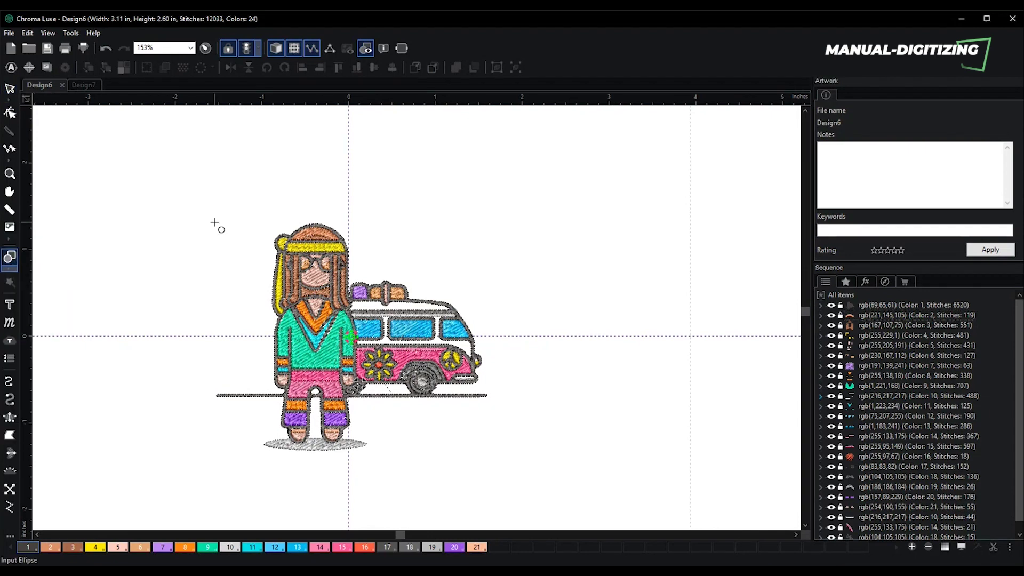
{"action": "left_click_drag", "start_coordinate": [196, 203], "coordinate": [513, 490]}
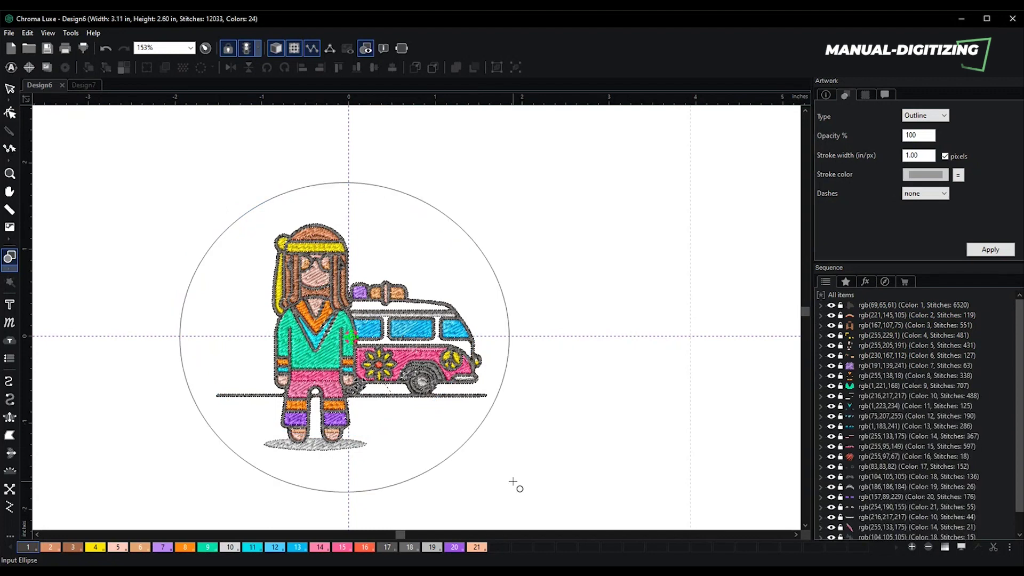
{"action": "left_click", "coordinate": [900, 91]}
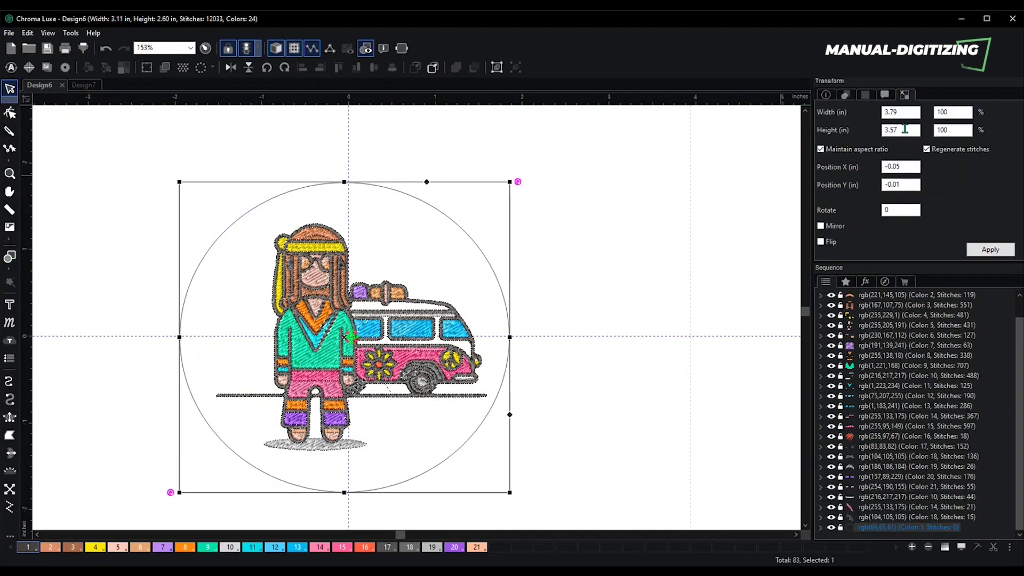
Set the circle's height to 3.5 in, making it 3.72 × 3.50 in
{"action": "left_click", "coordinate": [904, 130]}
{"action": "key", "text": "BackSpace"}
{"action": "left_click", "coordinate": [993, 250]}
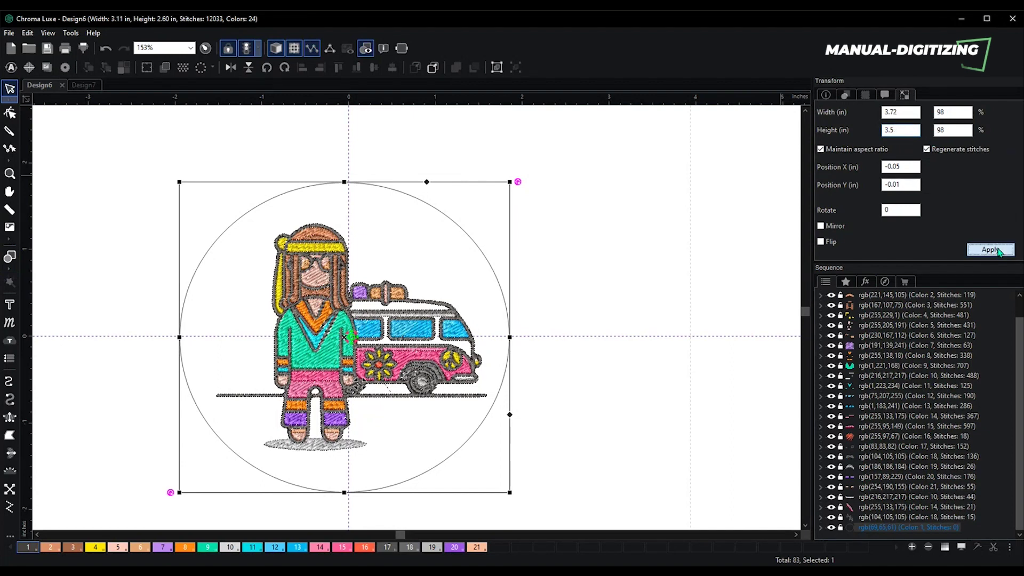
{"action": "left_click", "coordinate": [637, 278]}
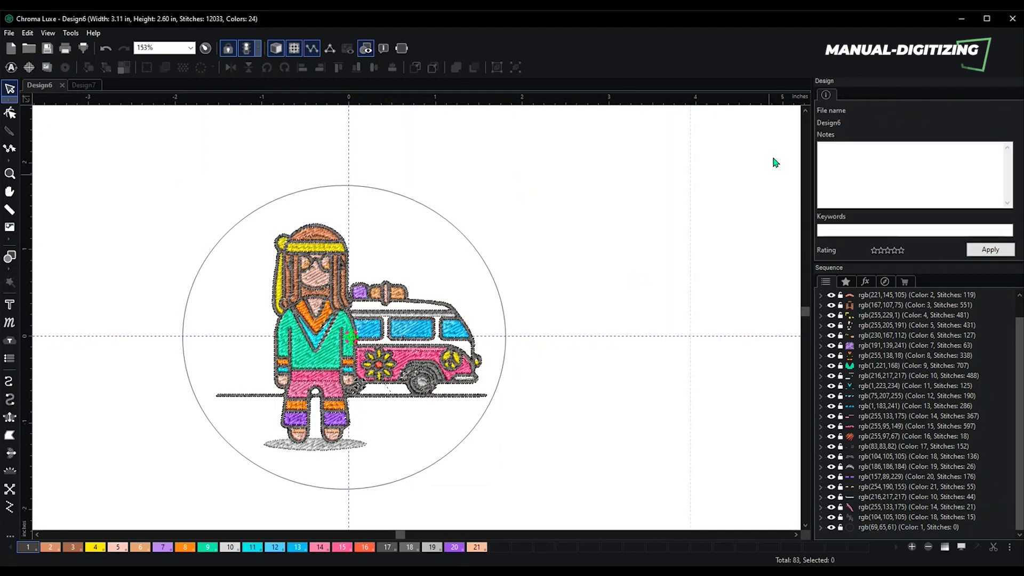
Change the circle's artwork type from outline to a stitched fill
{"action": "left_click", "coordinate": [464, 238]}
{"action": "left_click", "coordinate": [925, 115]}
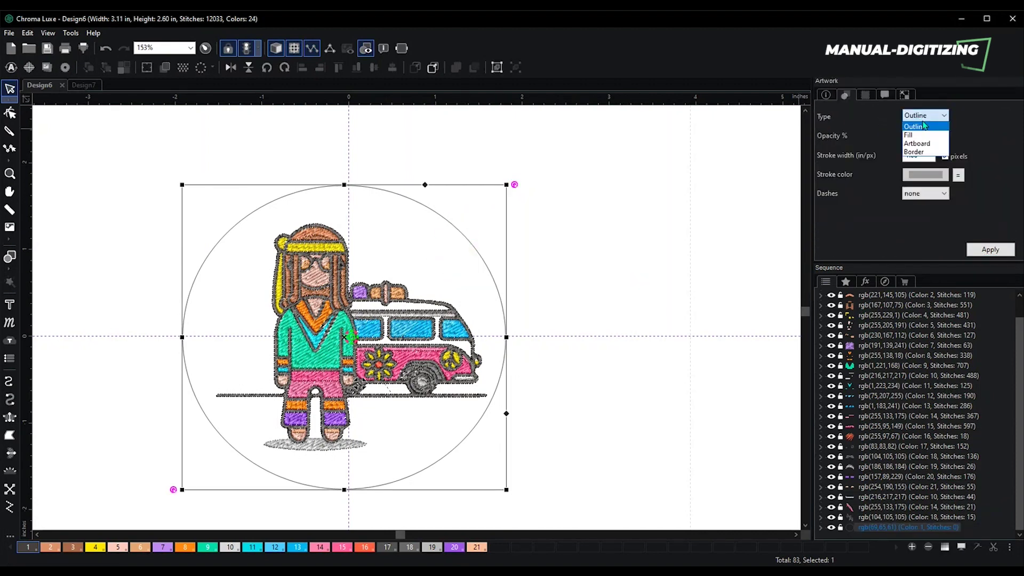
{"action": "left_click", "coordinate": [908, 135]}
{"action": "left_click", "coordinate": [990, 250]}
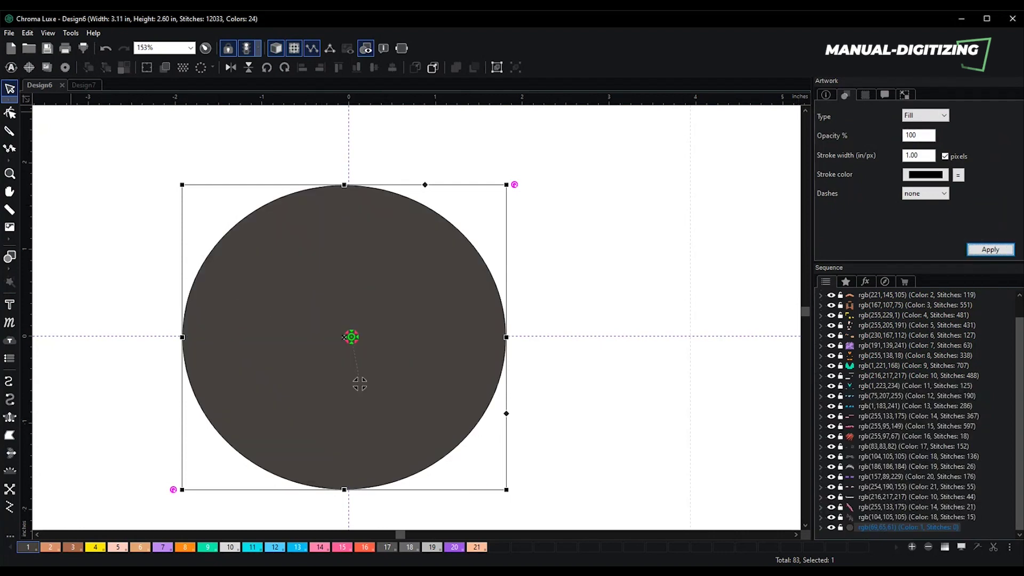
{"action": "left_click", "coordinate": [529, 336]}
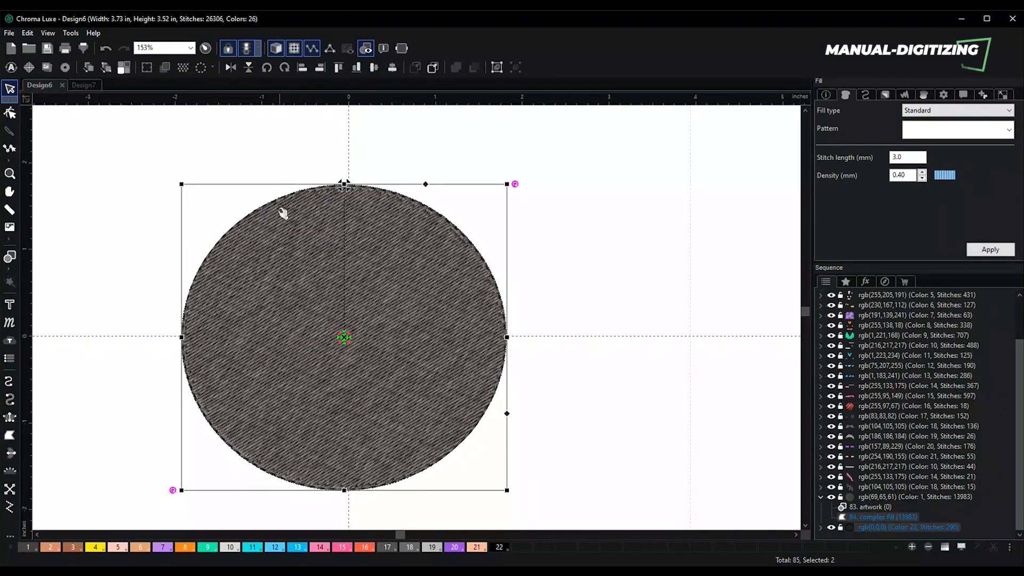
Move the stitched circle to the start of the stitch sequence
{"action": "right_click", "coordinate": [287, 230]}
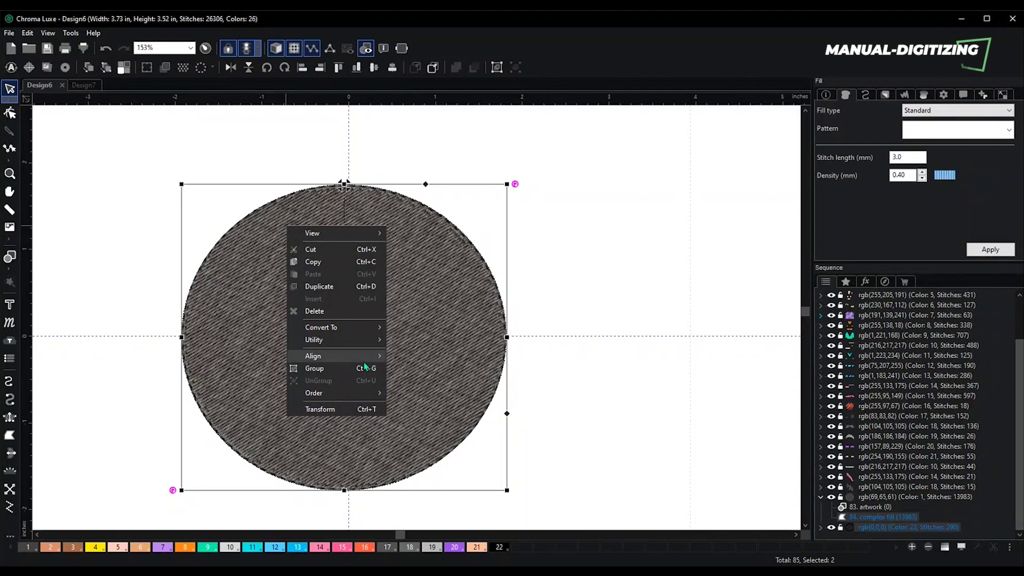
{"action": "mouse_move", "coordinate": [347, 395]}
{"action": "left_click", "coordinate": [450, 393]}
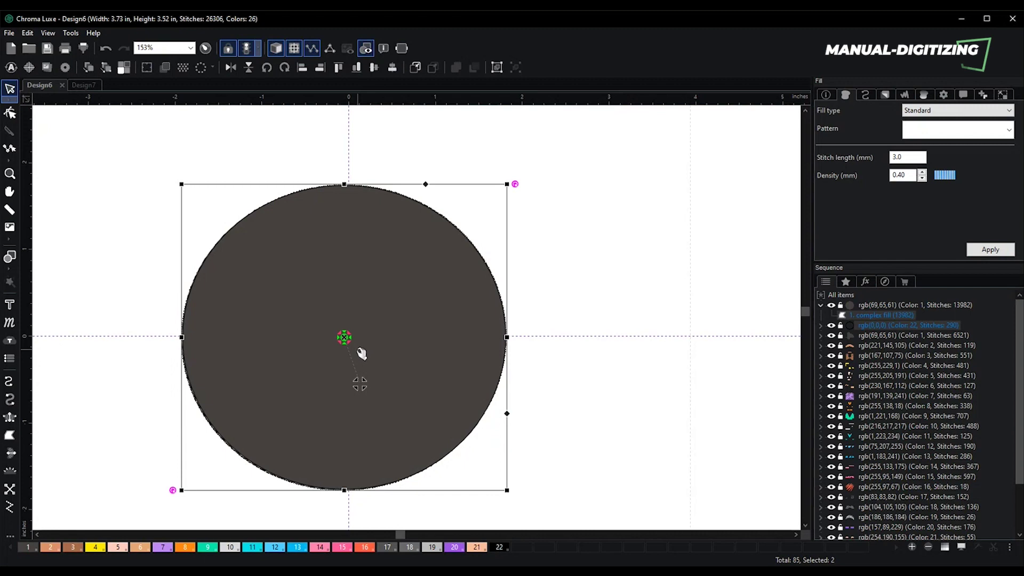
Change the circle's border run to Triple Rope stitch in yellow swatch 4
{"action": "left_click", "coordinate": [466, 156]}
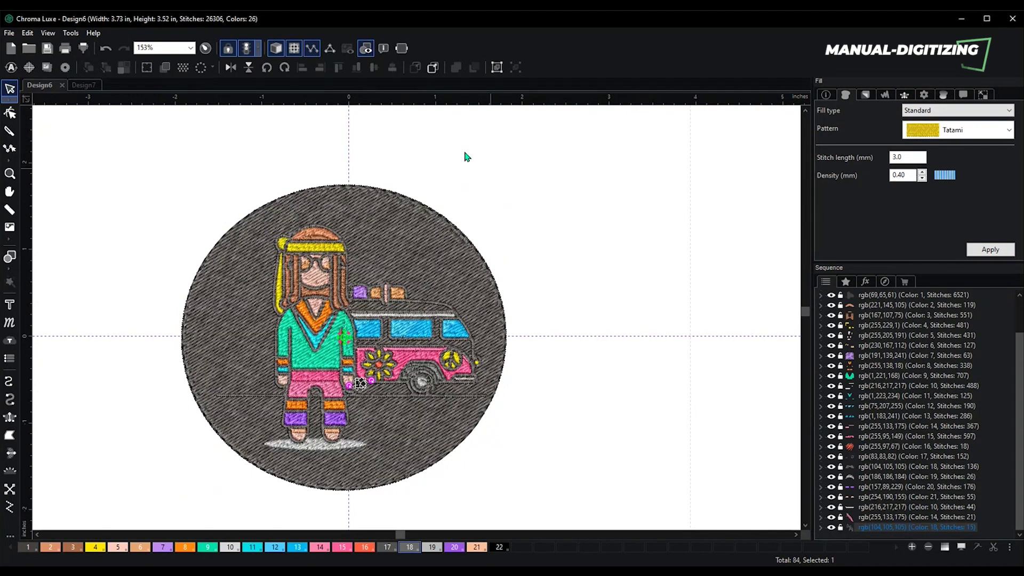
{"action": "key", "text": "Tab"}
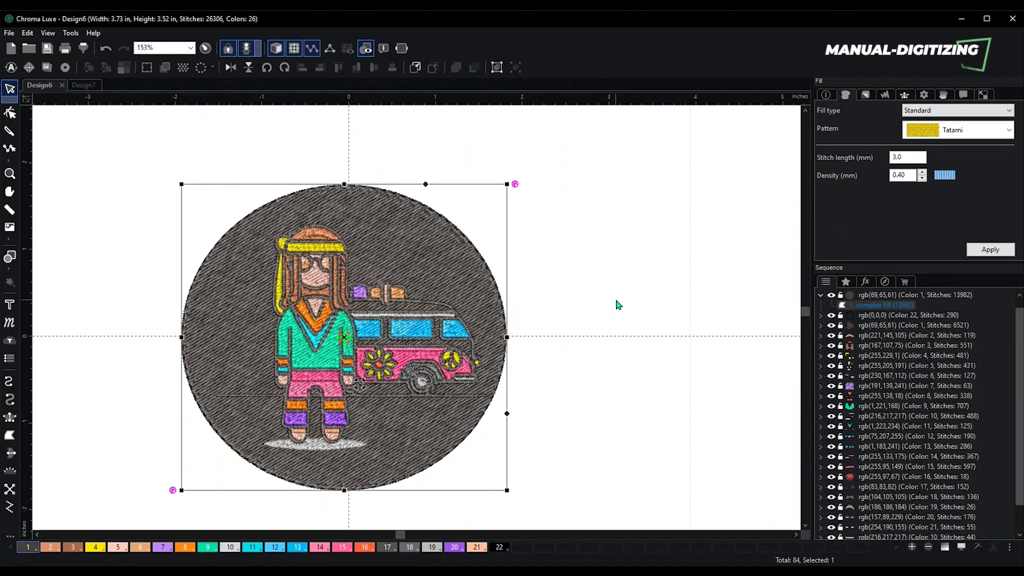
{"action": "left_click", "coordinate": [885, 314]}
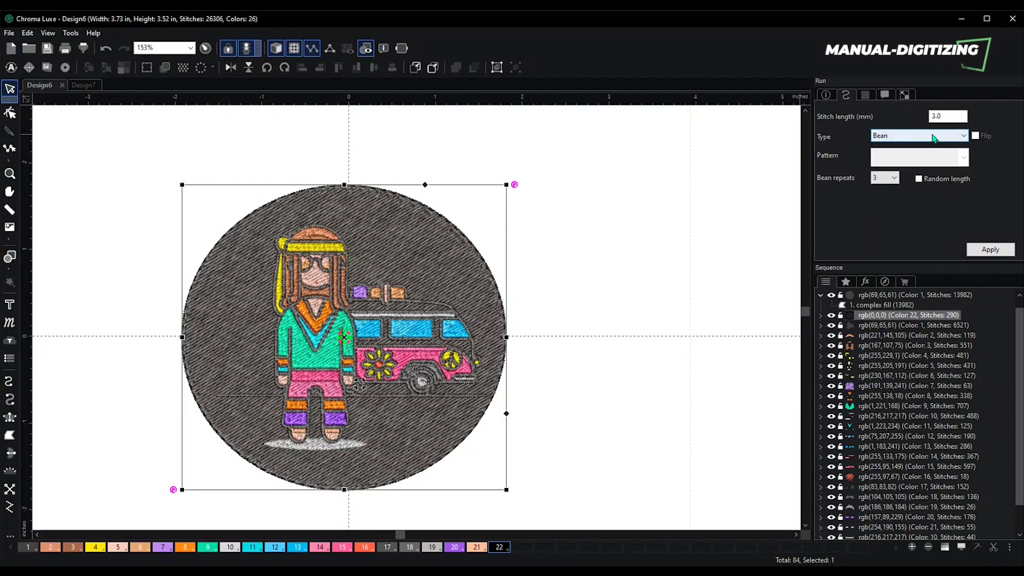
{"action": "left_click", "coordinate": [940, 147]}
{"action": "left_click", "coordinate": [907, 202]}
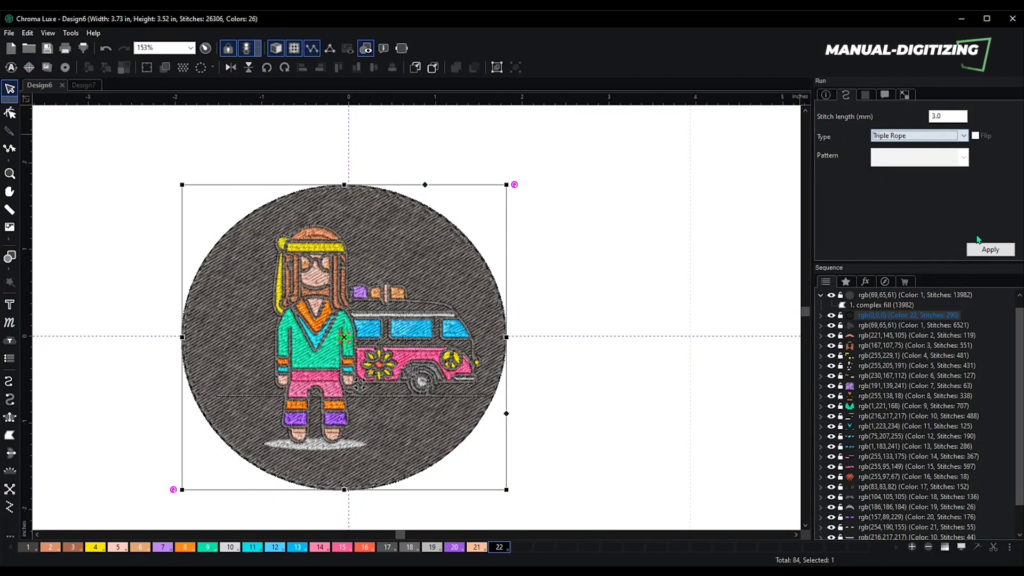
{"action": "left_click", "coordinate": [998, 249]}
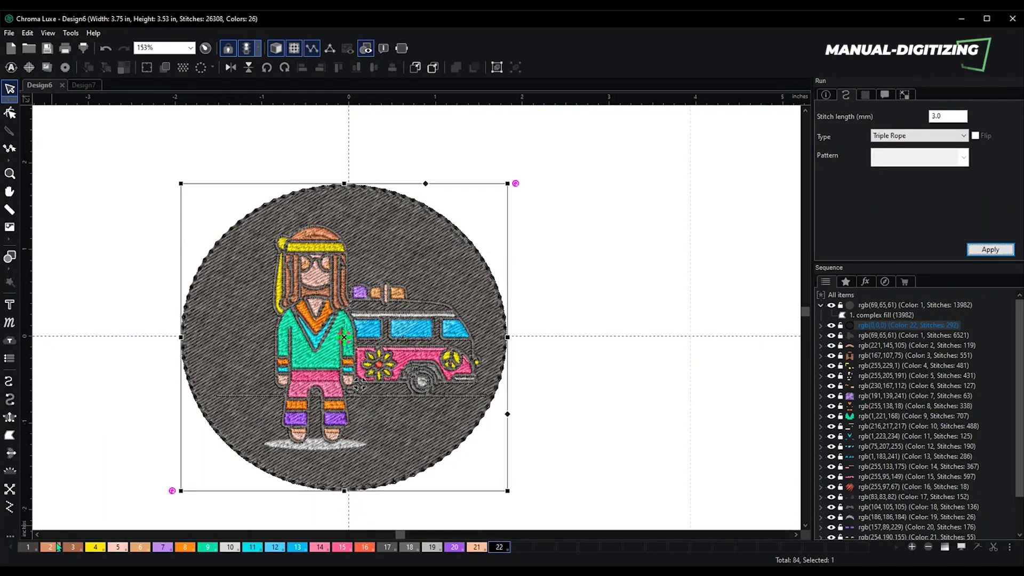
{"action": "left_click", "coordinate": [96, 547]}
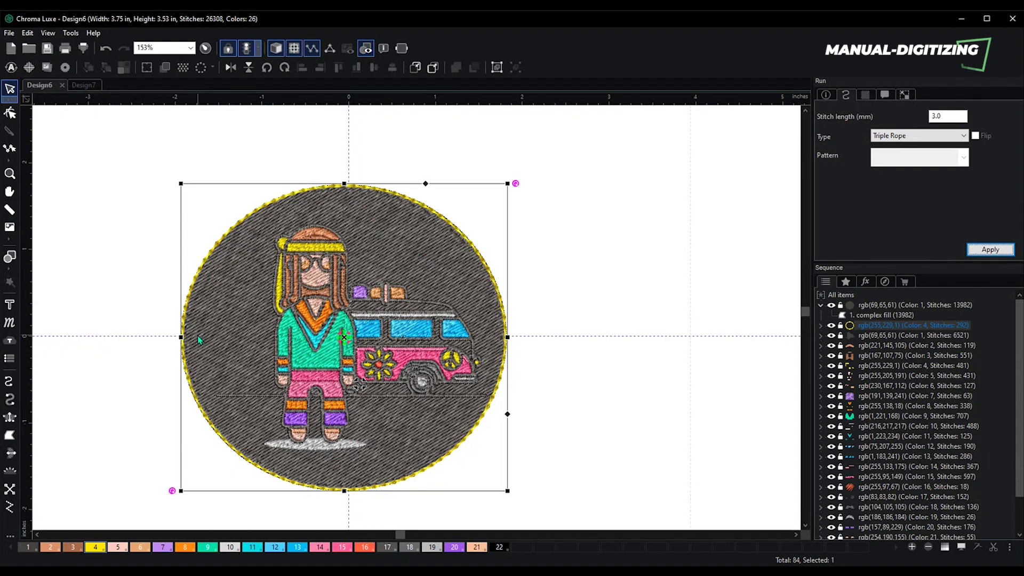
{"action": "left_click", "coordinate": [624, 384]}
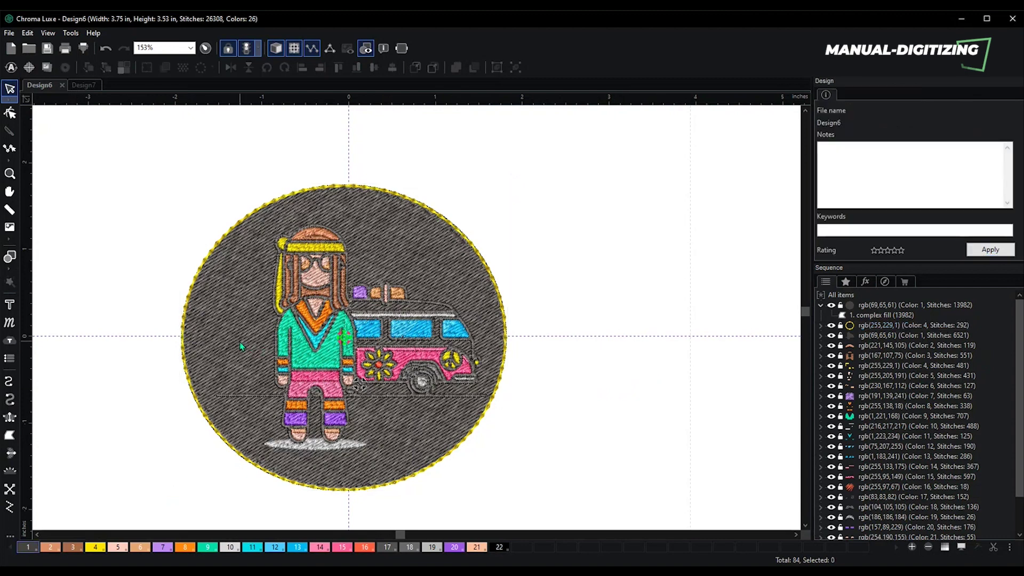
Assign the background fill a new colour 23 set to Marathon Polyester 1179 White
{"action": "left_click", "coordinate": [241, 347]}
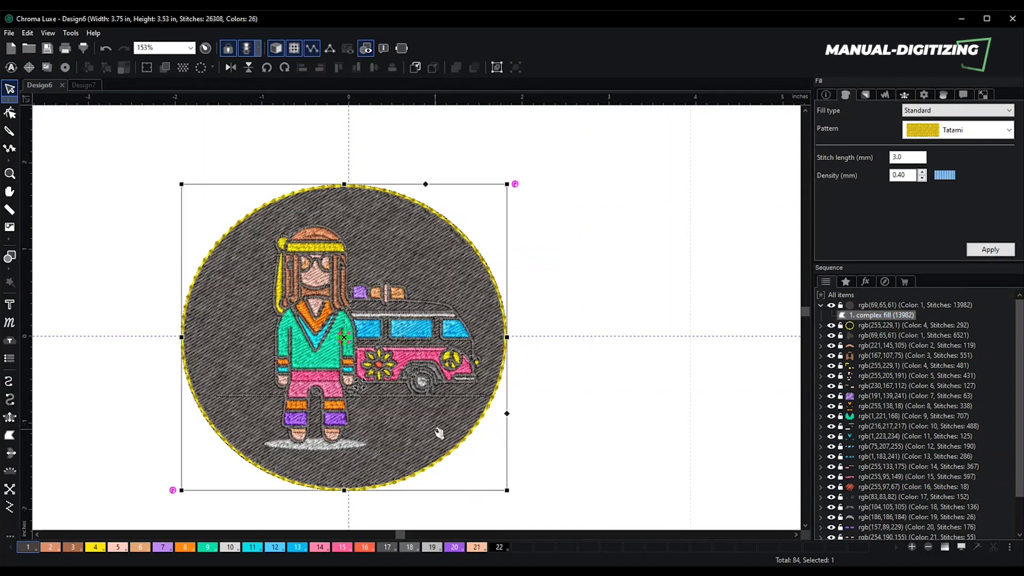
{"action": "left_click", "coordinate": [911, 547]}
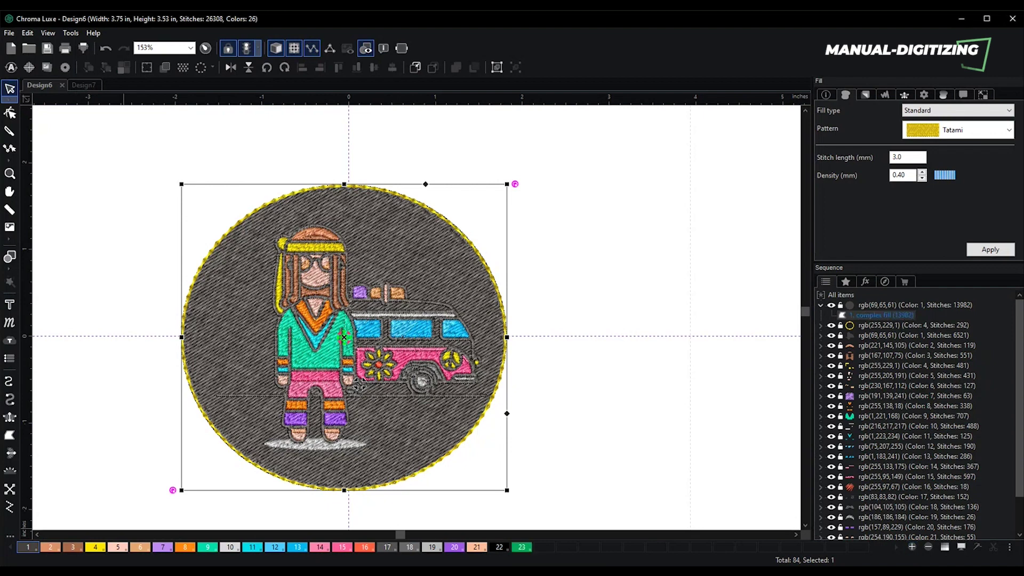
{"action": "double_click", "coordinate": [521, 547]}
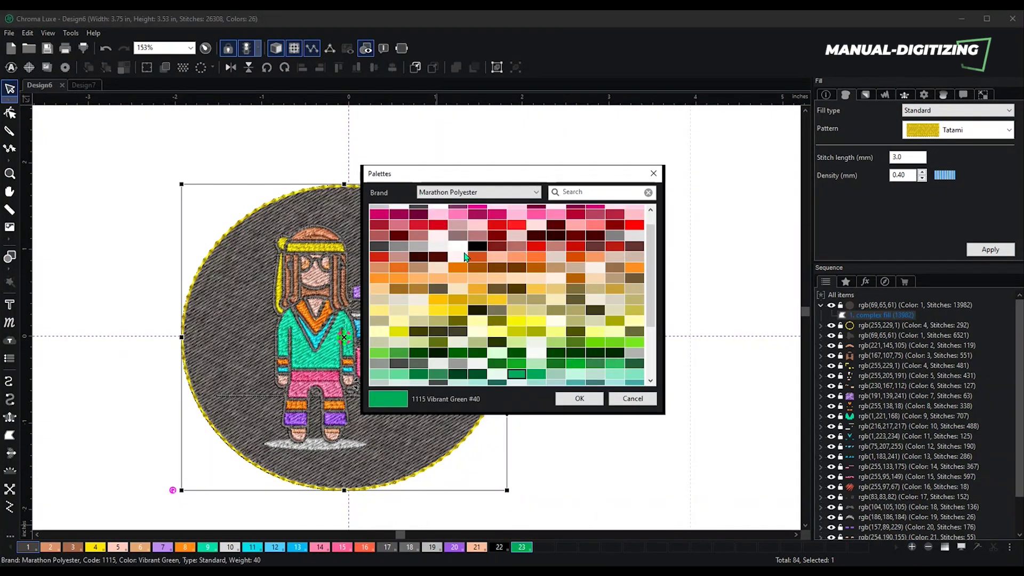
{"action": "left_click", "coordinate": [457, 246]}
{"action": "left_click", "coordinate": [580, 399]}
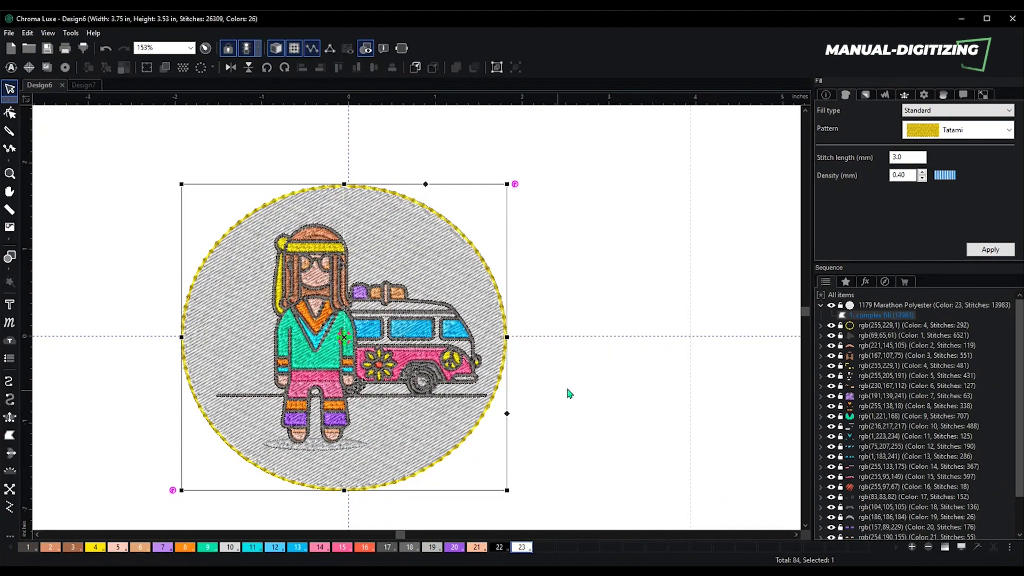
{"action": "left_click", "coordinate": [715, 421]}
{"action": "scroll", "coordinate": [350, 473], "scroll_direction": "up", "scroll_amount": 1}
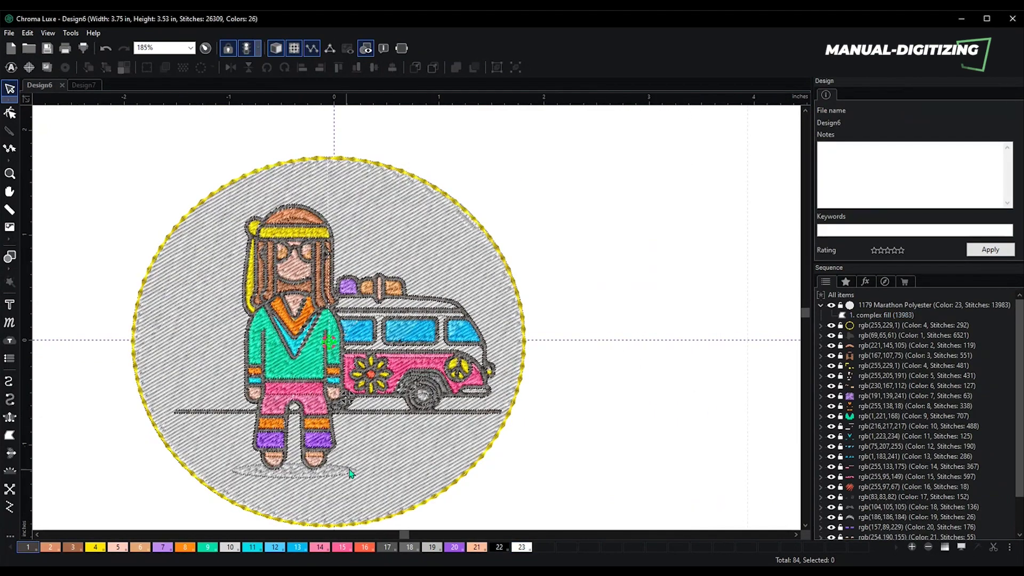
Give the shadow patch under the hippie's feet palette colour 19
{"action": "scroll", "coordinate": [350, 473], "scroll_direction": "up", "scroll_amount": 2}
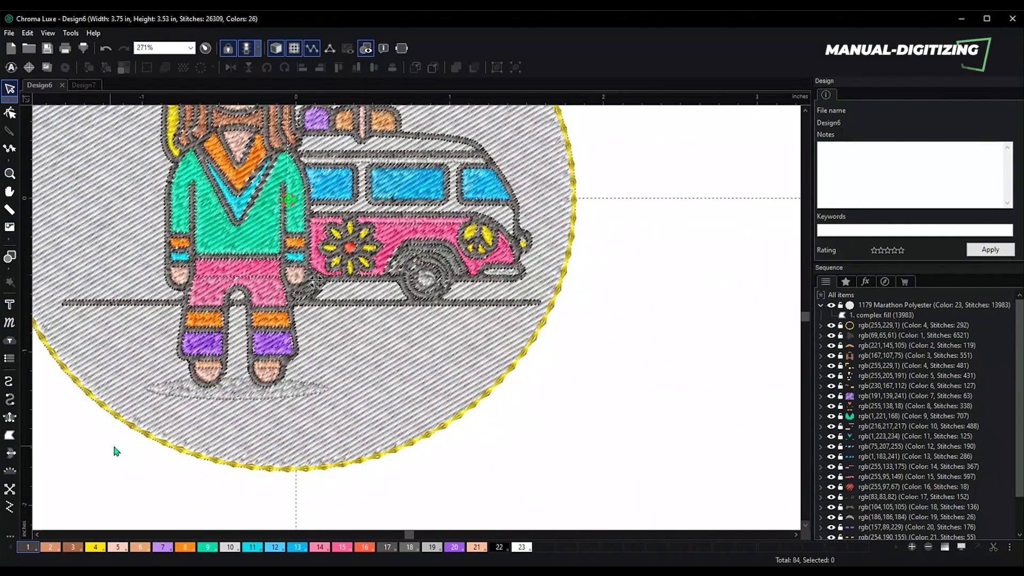
{"action": "left_click", "coordinate": [251, 394]}
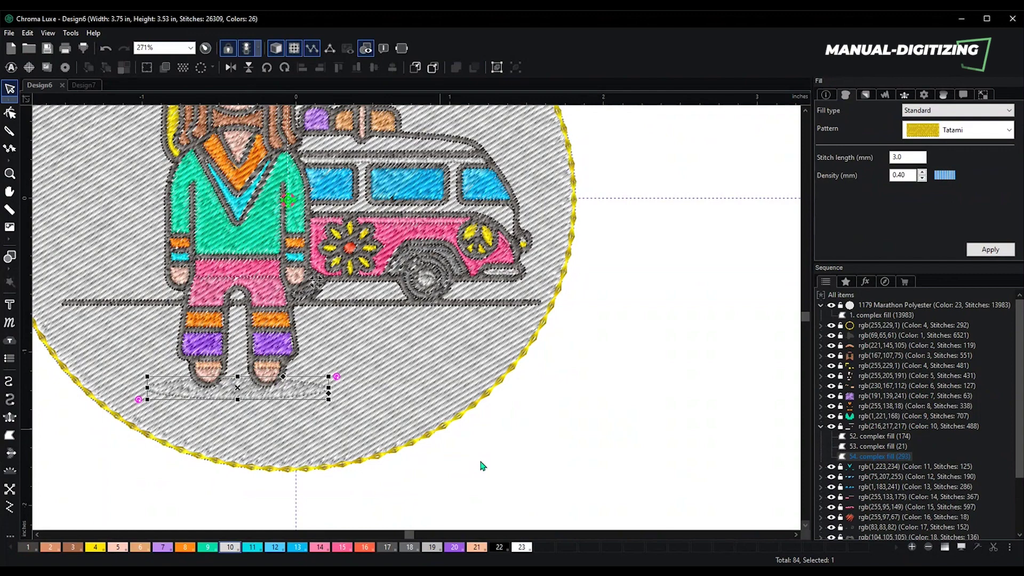
{"action": "left_click", "coordinate": [432, 547]}
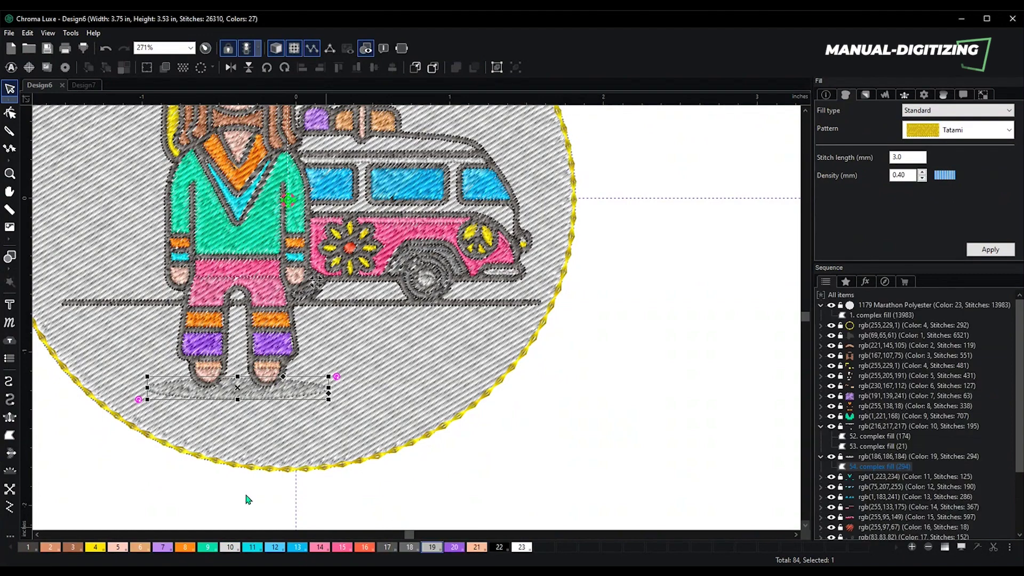
{"action": "key", "text": "minus"}
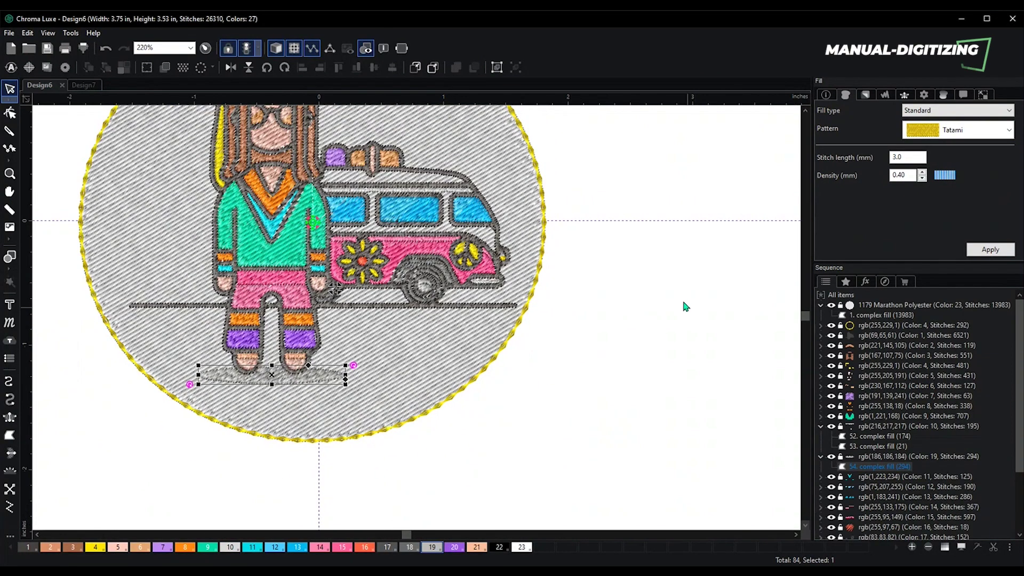
{"action": "scroll", "coordinate": [340, 183], "scroll_direction": "up", "scroll_amount": 3}
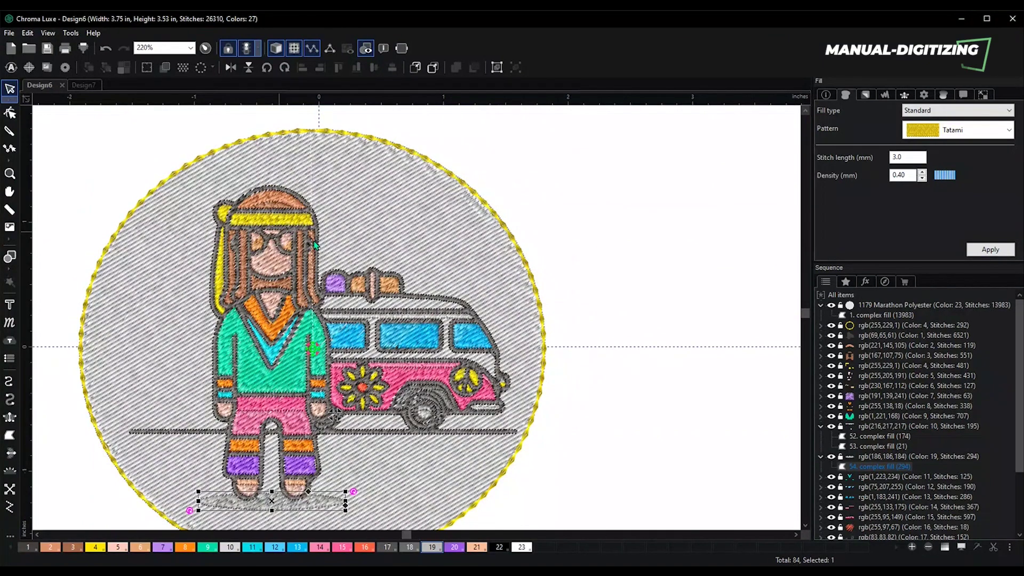
{"action": "key", "text": "minus"}
{"action": "key", "text": "minus"}
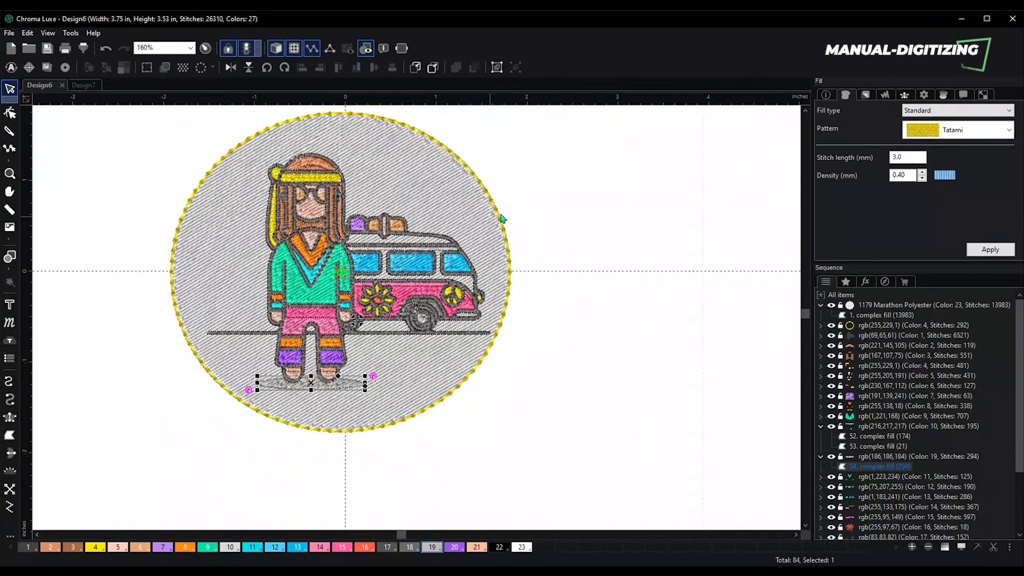
Select the yellow headband and bring up its context menu
{"action": "key", "text": "plus"}
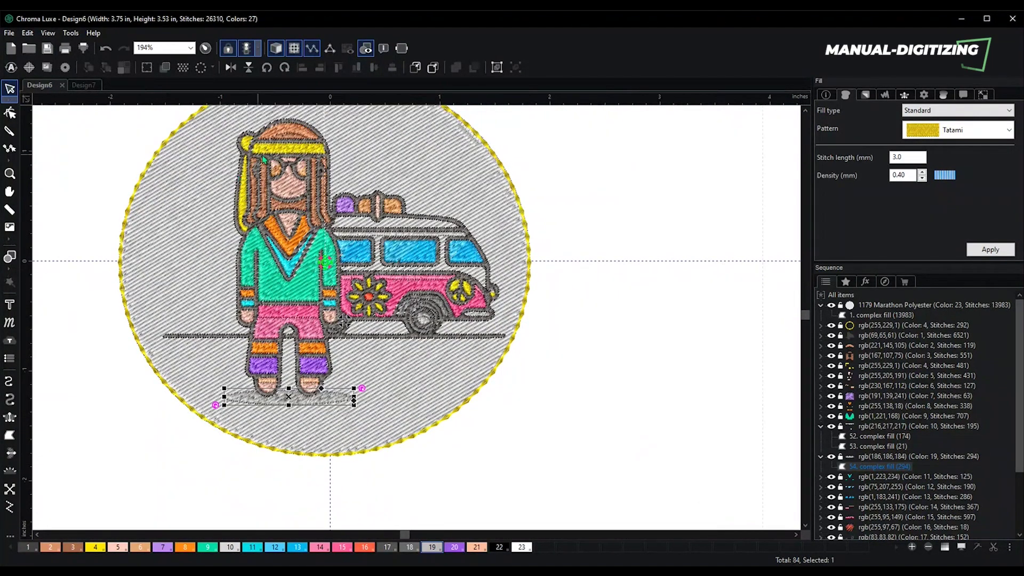
{"action": "left_click", "coordinate": [279, 154]}
{"action": "right_click", "coordinate": [279, 154]}
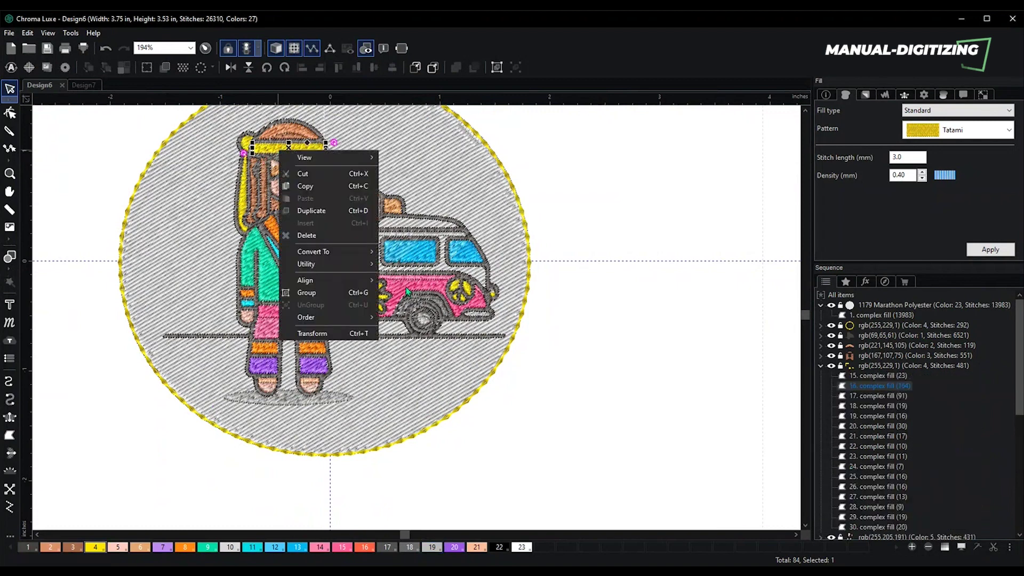
Convert the yellow headband from complex fill to satin stitches
{"action": "left_click", "coordinate": [367, 257]}
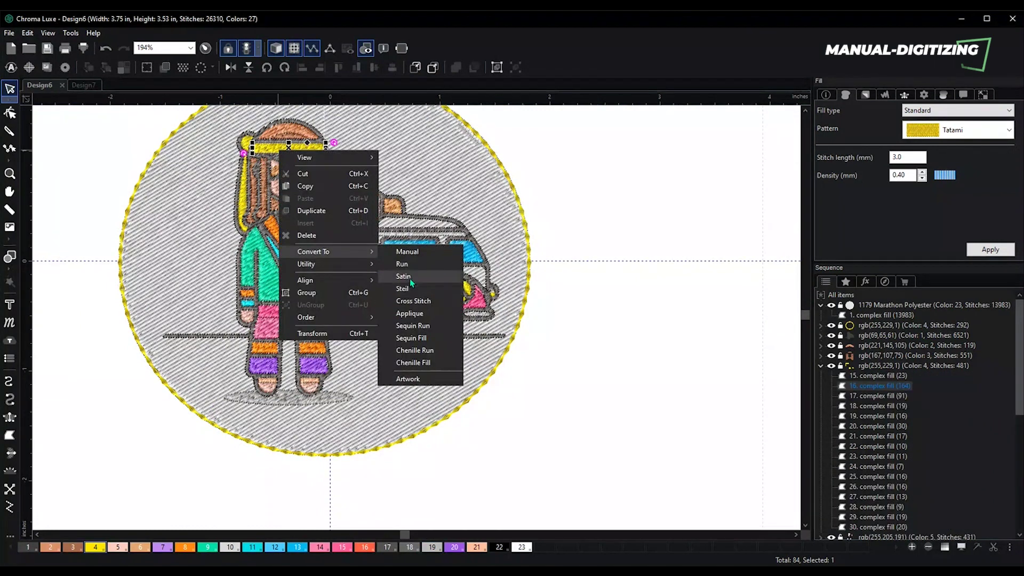
{"action": "left_click", "coordinate": [410, 279]}
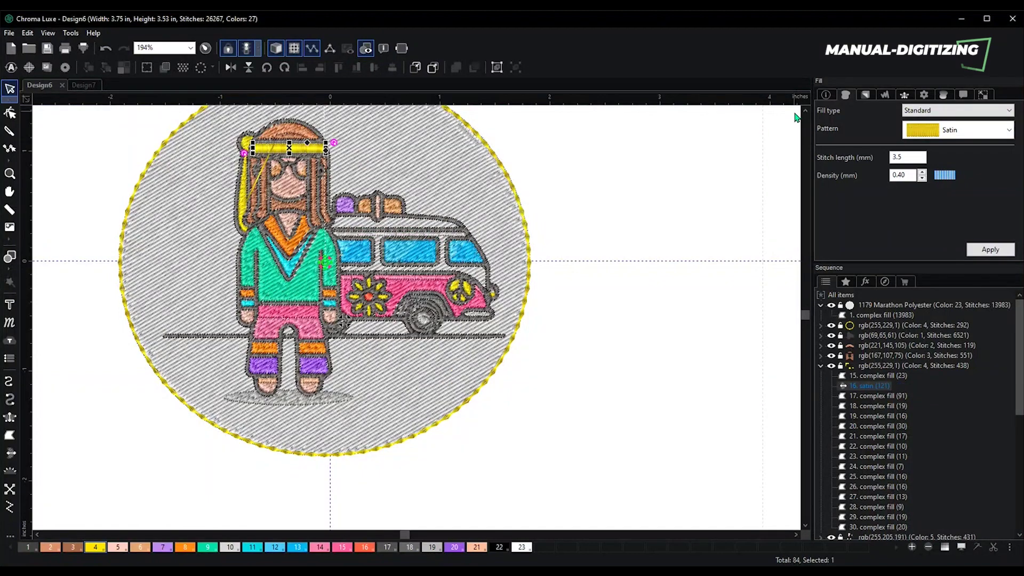
{"action": "scroll", "coordinate": [603, 151], "scroll_direction": "up", "scroll_amount": 1}
{"action": "scroll", "coordinate": [291, 359], "scroll_direction": "up", "scroll_amount": 1}
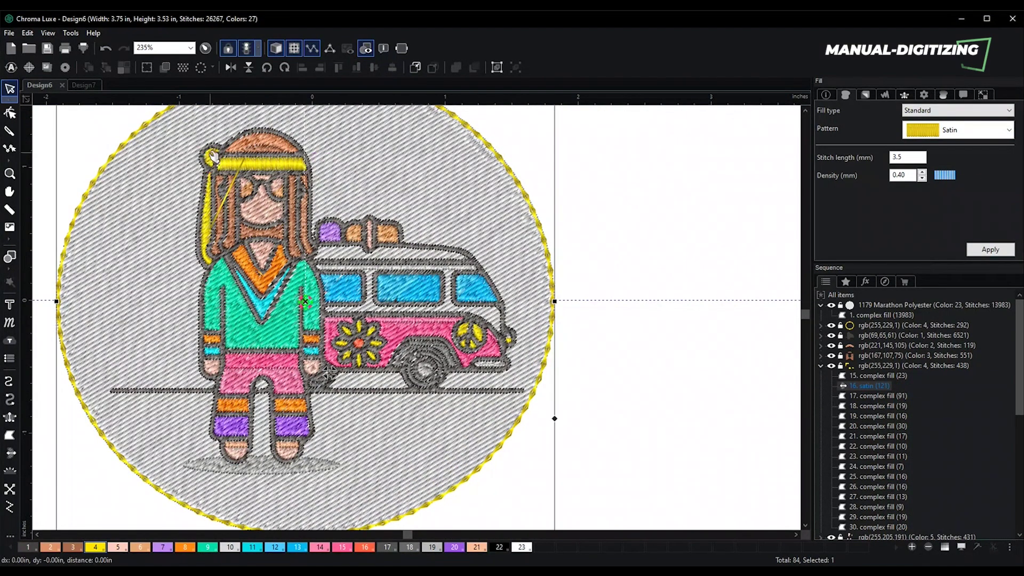
{"action": "left_click", "coordinate": [663, 231]}
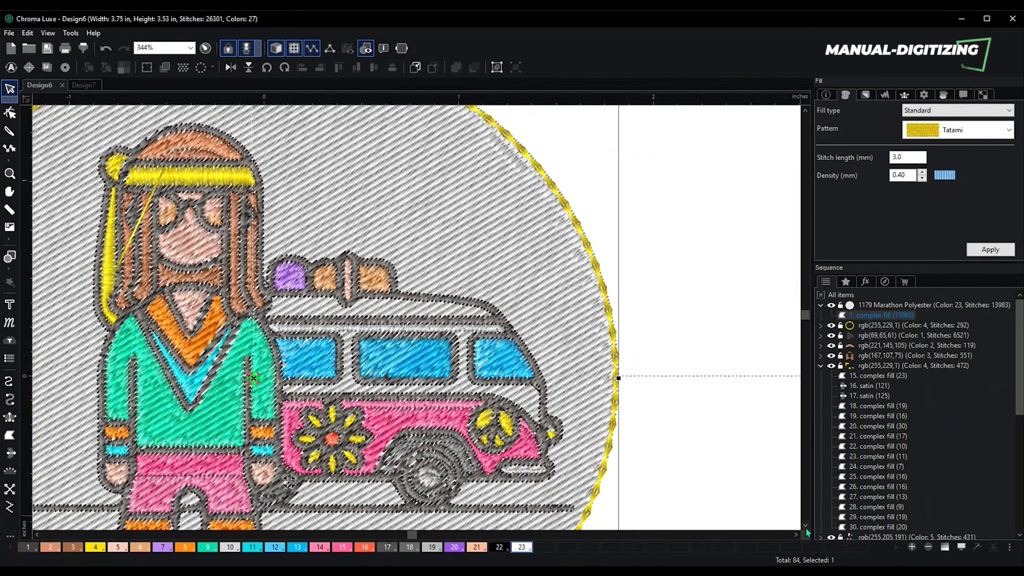
Convert all remaining pieces in the yellow Color 4 group to satin stitches
{"action": "scroll", "coordinate": [800, 523], "scroll_direction": "down", "scroll_amount": 1}
{"action": "left_click", "coordinate": [879, 367]}
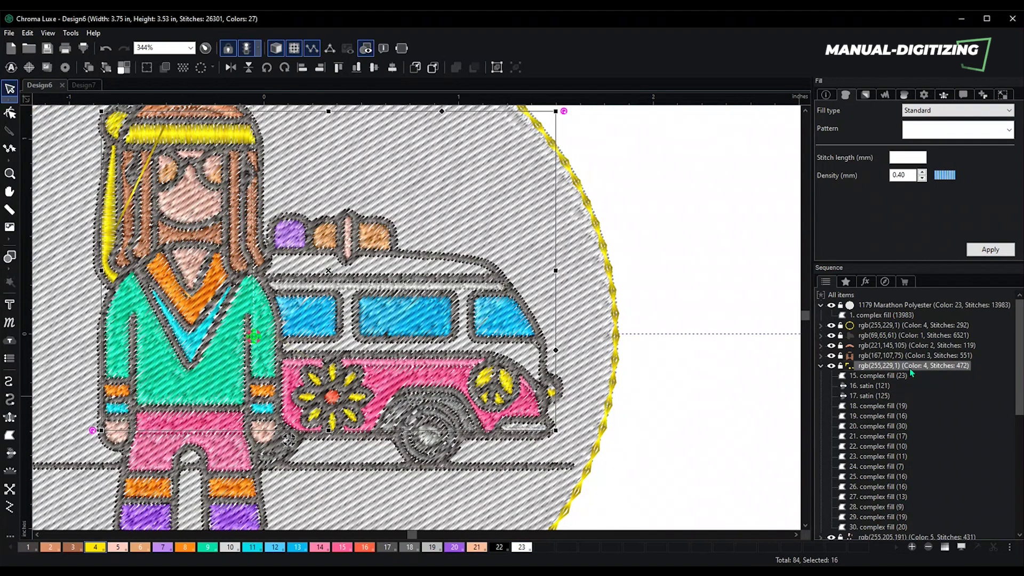
{"action": "right_click", "coordinate": [895, 366]}
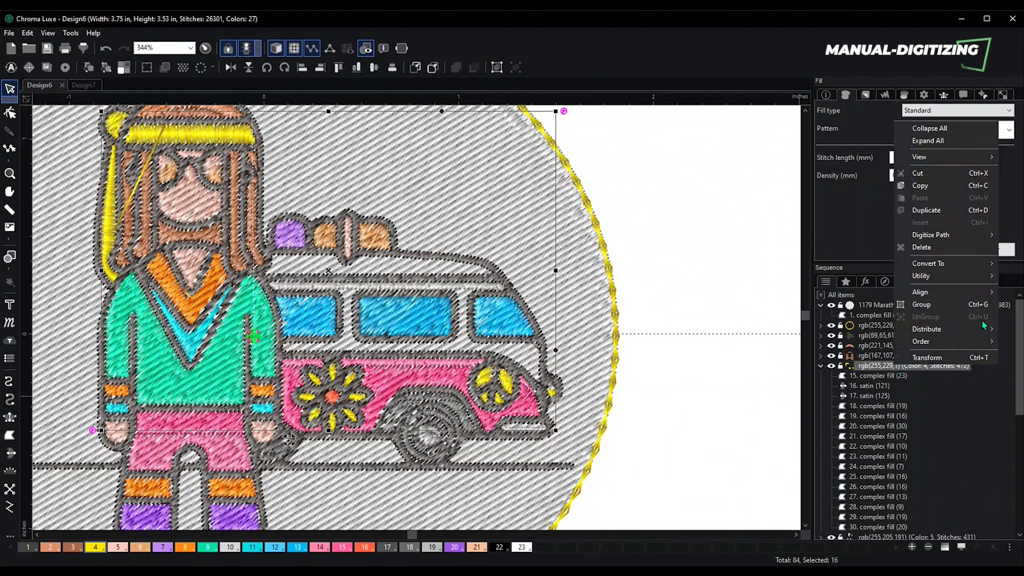
{"action": "mouse_move", "coordinate": [958, 262]}
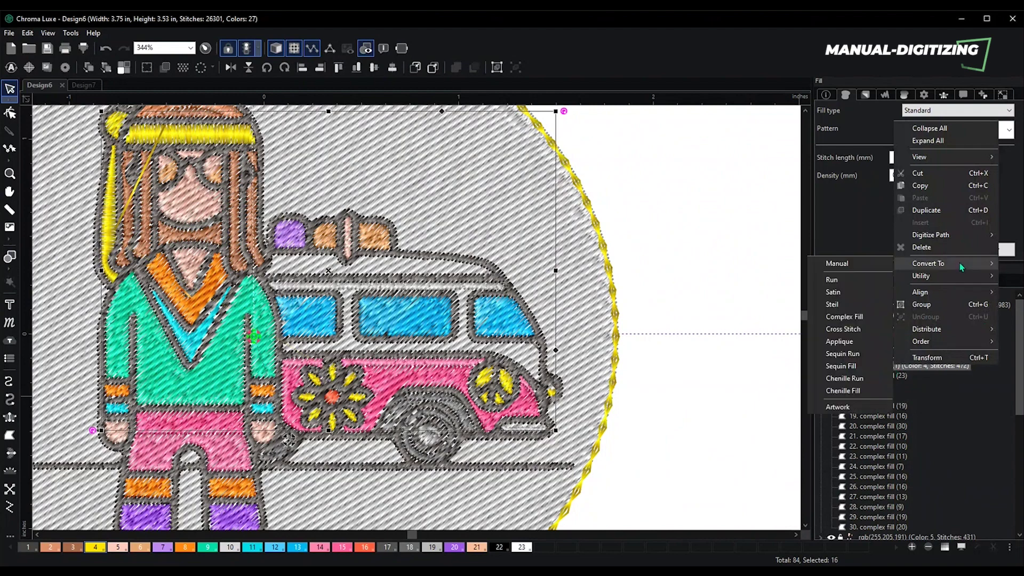
{"action": "left_click", "coordinate": [820, 292]}
{"action": "left_click", "coordinate": [729, 361]}
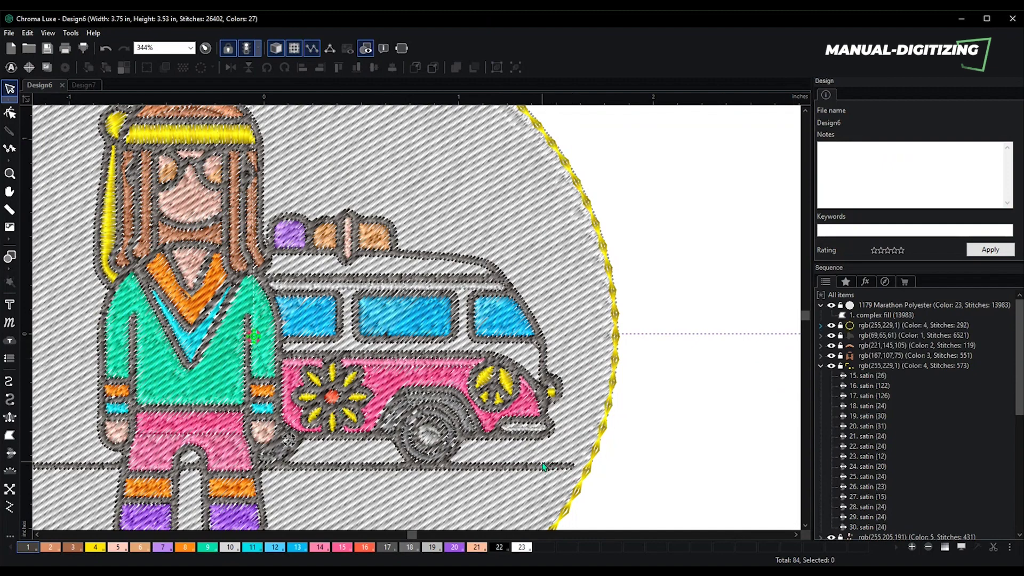
{"action": "scroll", "coordinate": [167, 158], "scroll_direction": "down", "scroll_amount": 5}
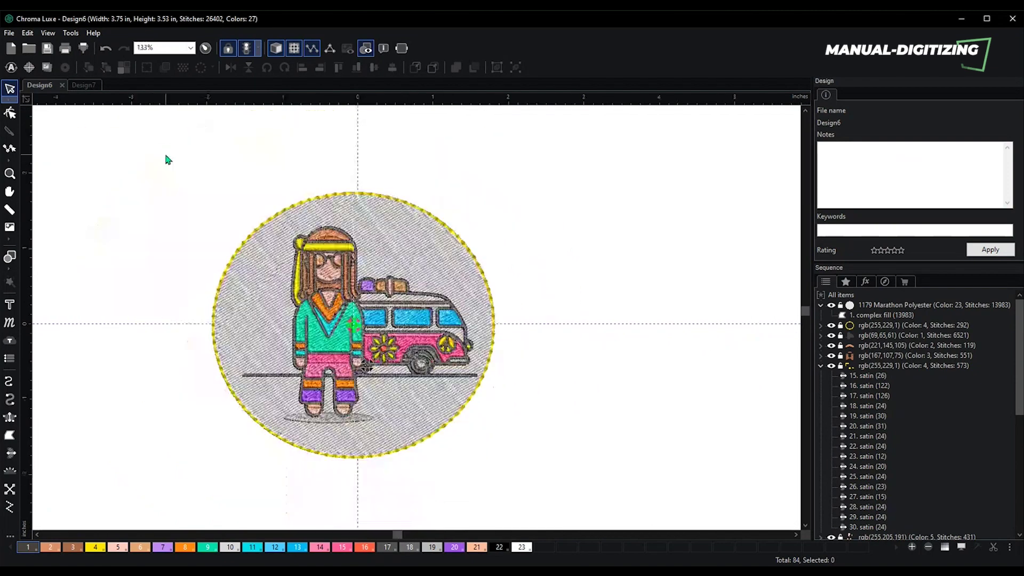
Load patch1182 as the backdrop, resize it behind the patch, and zoom in to compare
{"action": "left_click", "coordinate": [10, 239]}
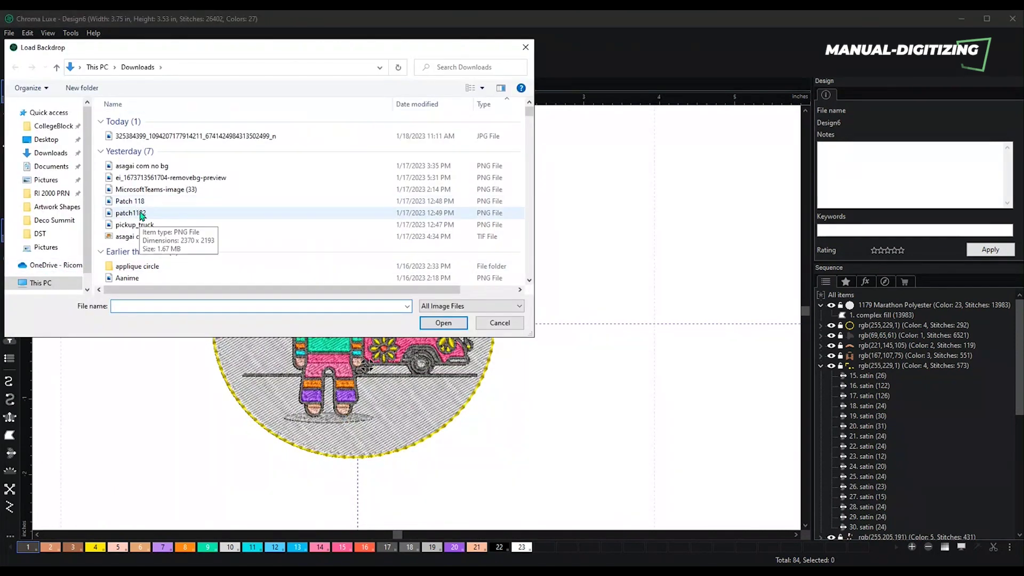
{"action": "left_click", "coordinate": [140, 214]}
{"action": "left_click", "coordinate": [443, 322]}
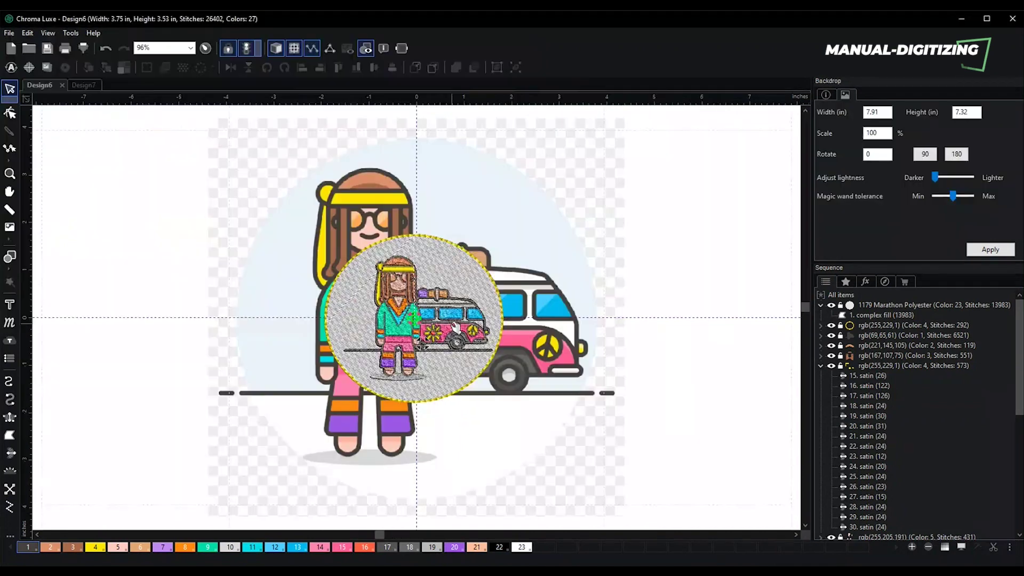
{"action": "left_click_drag", "start_coordinate": [317, 218], "coordinate": [190, 234]}
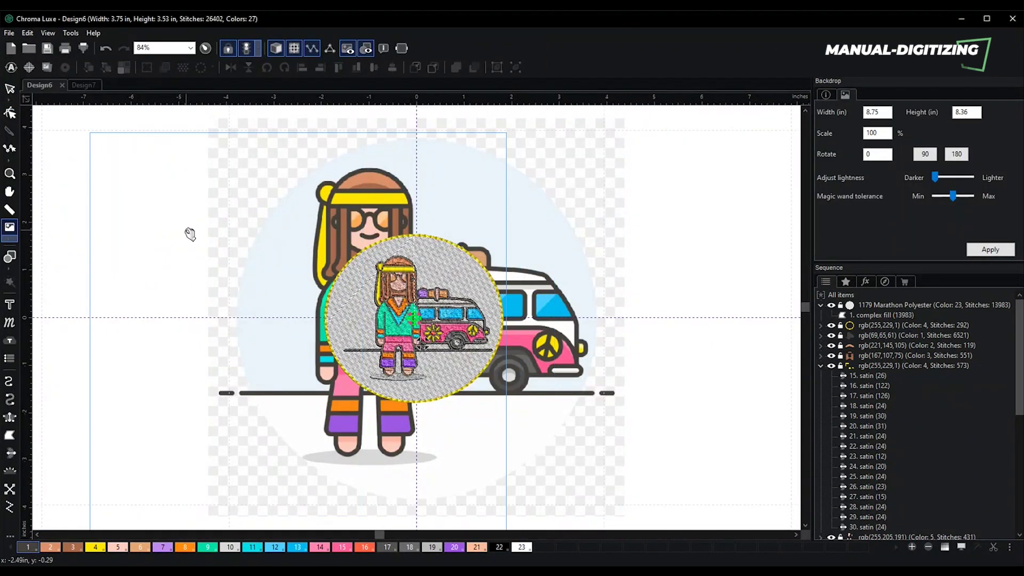
{"action": "scroll", "coordinate": [411, 415], "scroll_direction": "up", "scroll_amount": 4}
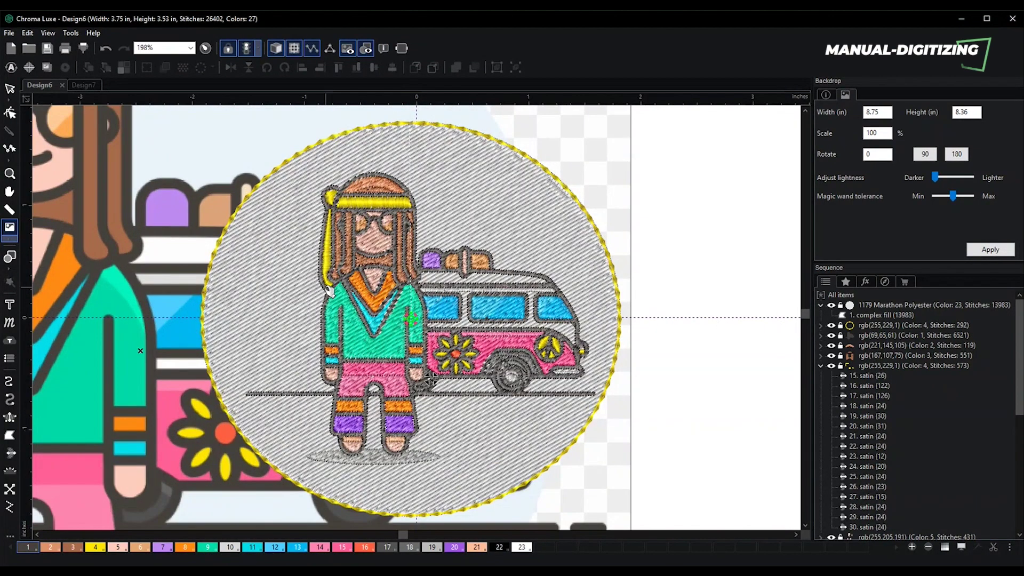
{"action": "scroll", "coordinate": [380, 273], "scroll_direction": "up", "scroll_amount": 2}
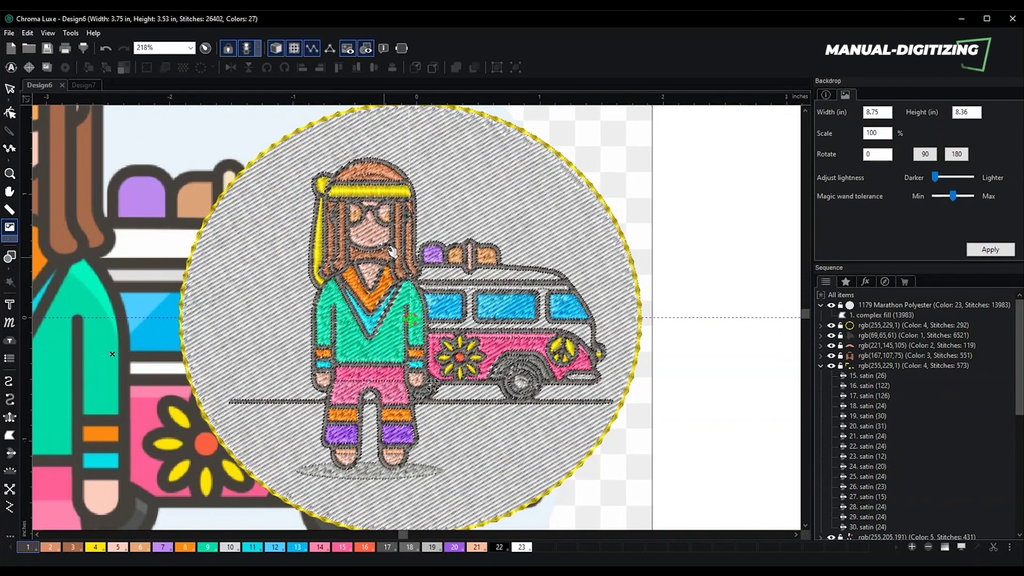
{"action": "scroll", "coordinate": [392, 252], "scroll_direction": "up", "scroll_amount": 1}
{"action": "scroll", "coordinate": [416, 453], "scroll_direction": "up", "scroll_amount": 4}
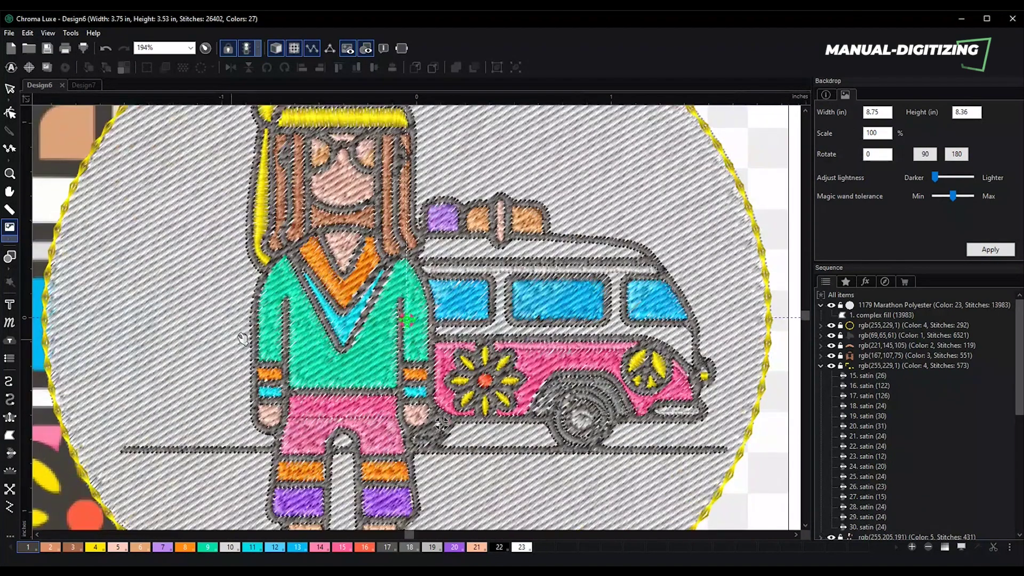
{"action": "scroll", "coordinate": [693, 113], "scroll_direction": "up", "scroll_amount": 1}
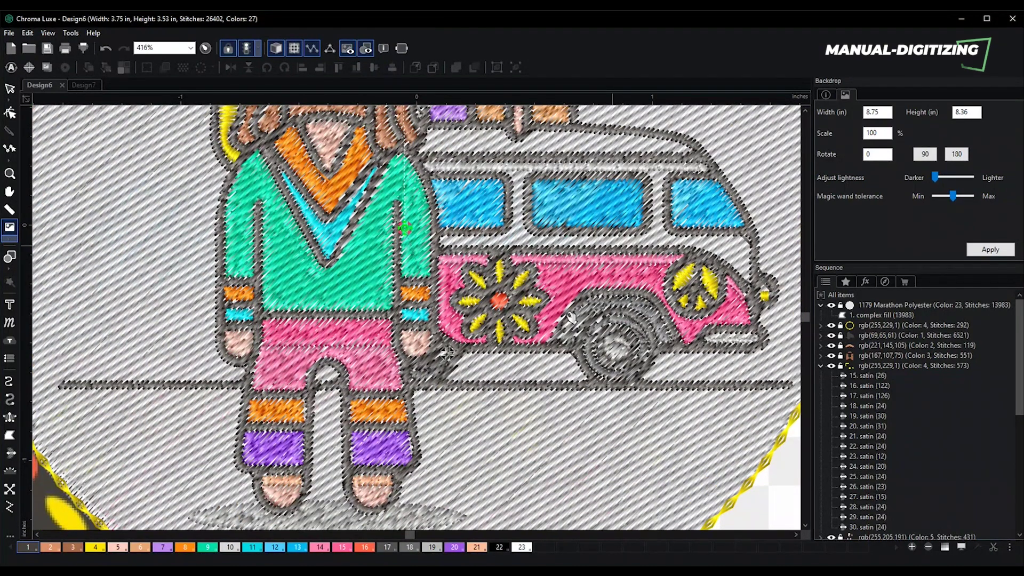
{"action": "scroll", "coordinate": [571, 318], "scroll_direction": "up", "scroll_amount": 1}
Change the pink pants fill to the Zig-Zag pattern
{"action": "key", "text": "Escape"}
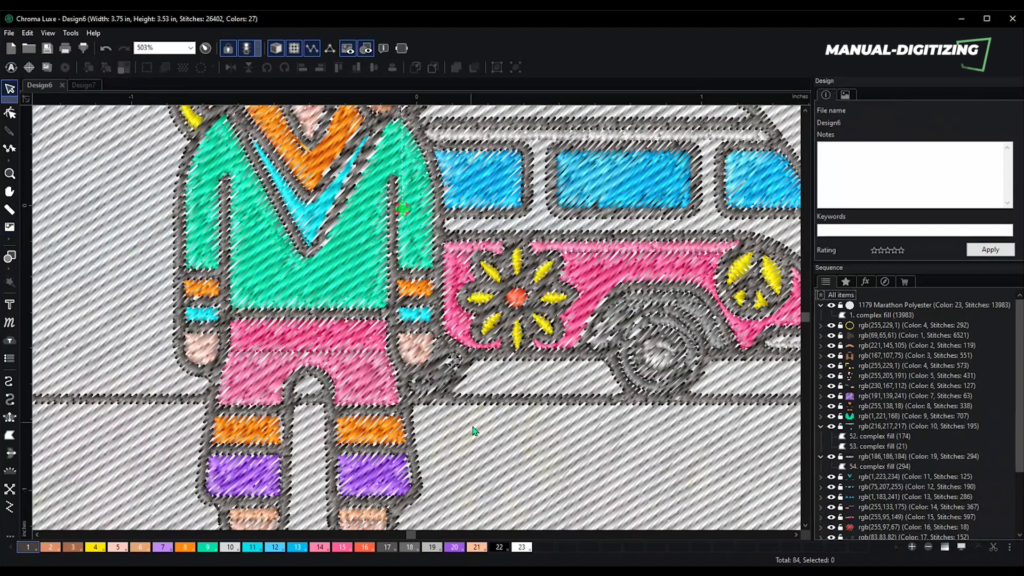
{"action": "scroll", "coordinate": [474, 431], "scroll_direction": "down", "scroll_amount": 3}
{"action": "left_click", "coordinate": [310, 337]}
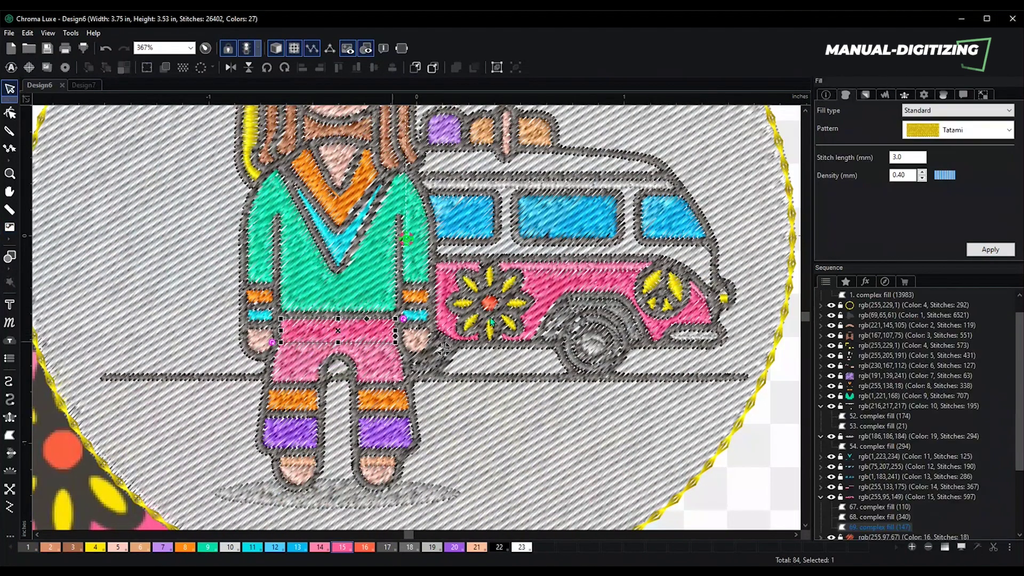
{"action": "left_click", "coordinate": [1006, 131]}
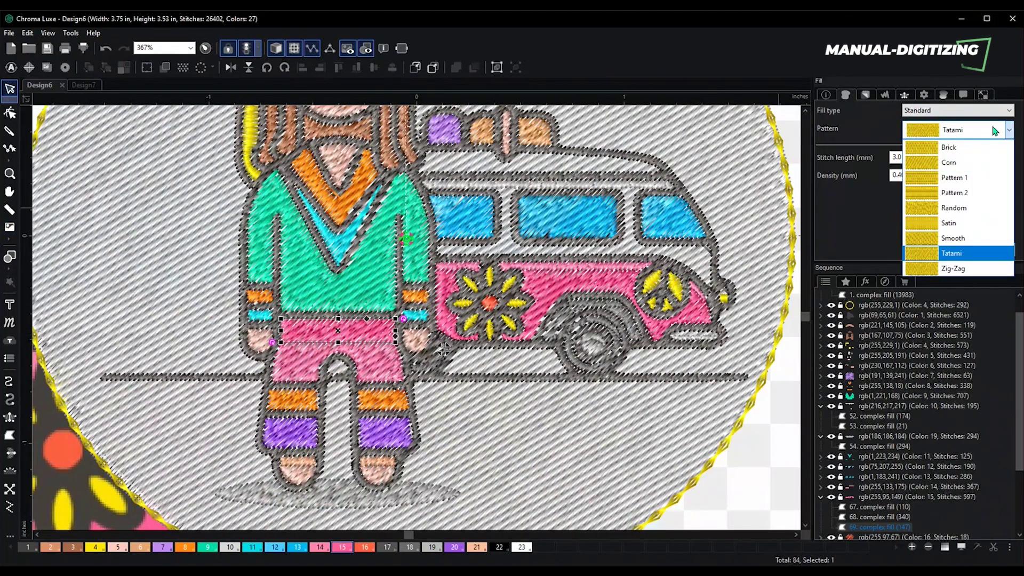
{"action": "left_click", "coordinate": [959, 267]}
{"action": "left_click", "coordinate": [923, 180]}
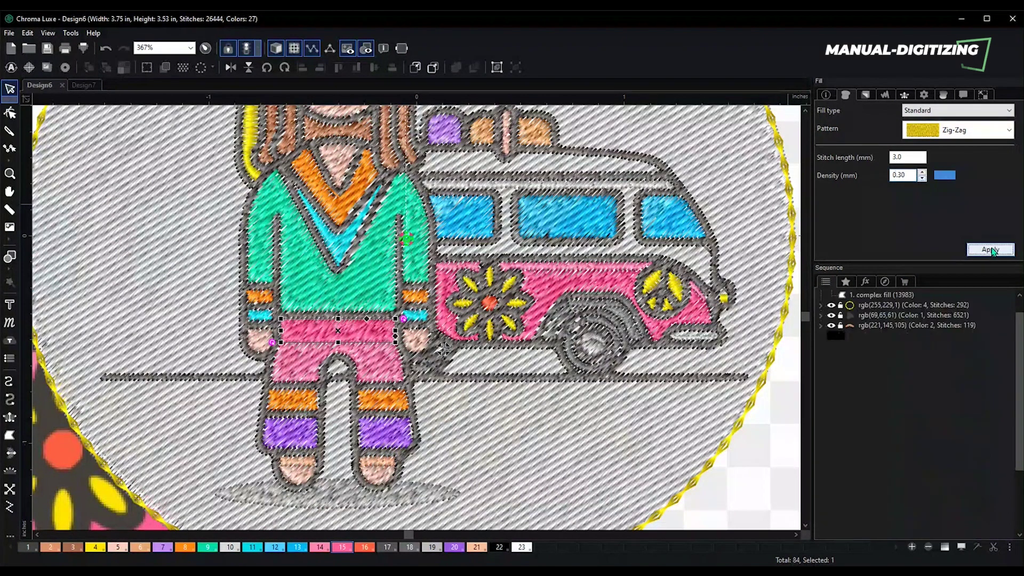
Remove perpendicular underlay from the hip piece and select 67. complex fill
{"action": "left_click", "coordinate": [864, 94]}
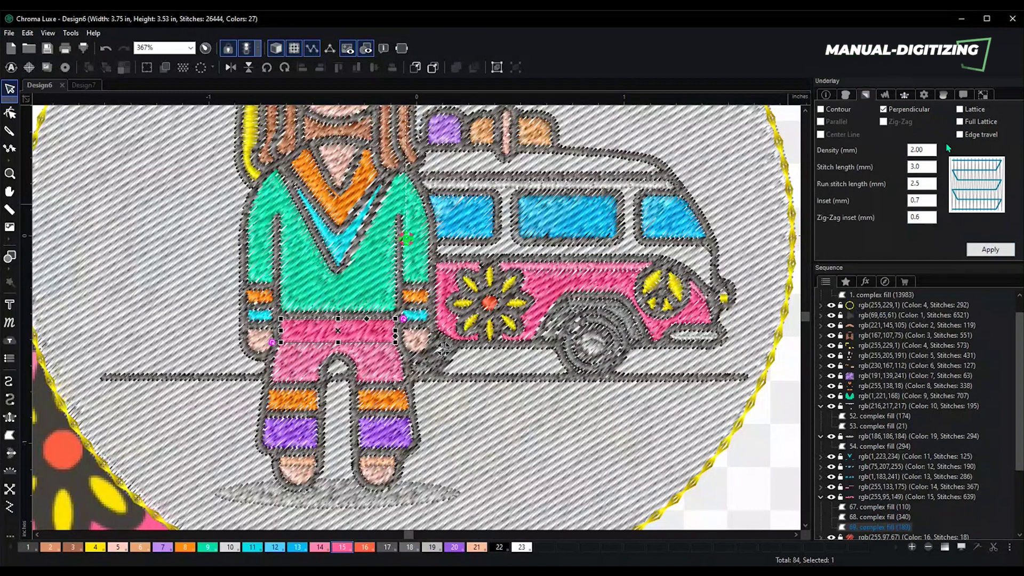
{"action": "left_click", "coordinate": [980, 251]}
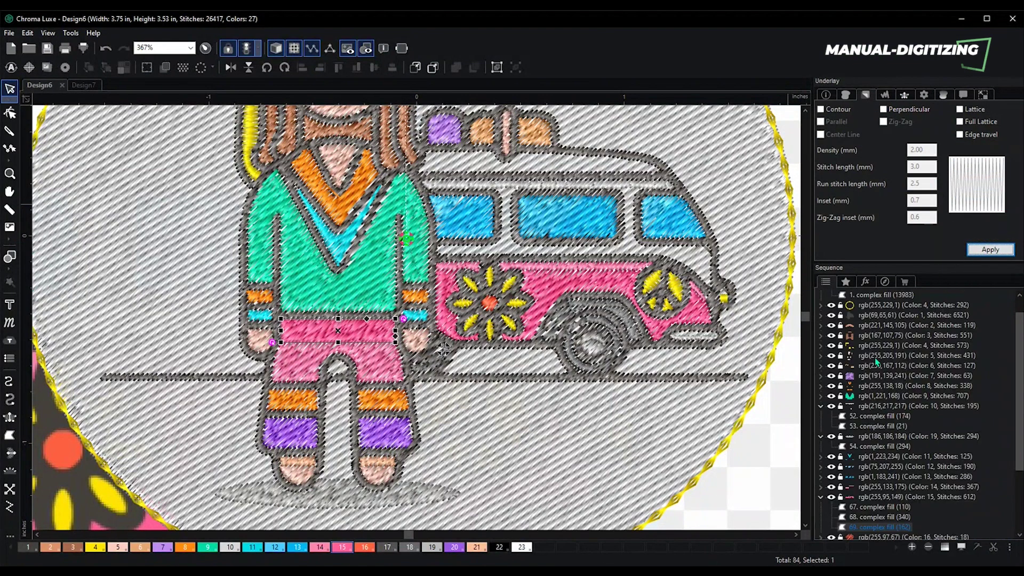
{"action": "left_click", "coordinate": [387, 371]}
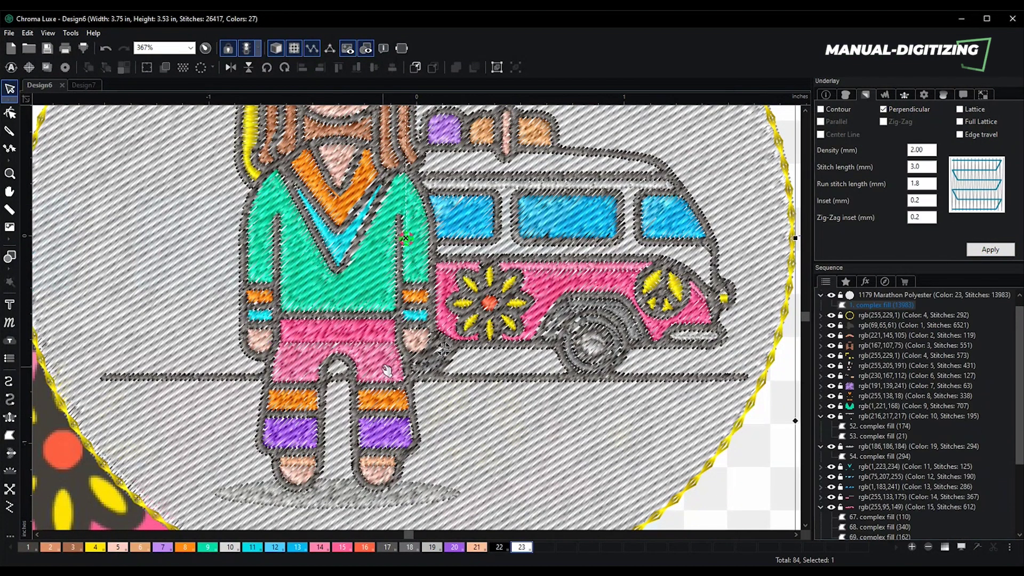
{"action": "scroll", "coordinate": [885, 416], "scroll_direction": "down", "scroll_amount": 2}
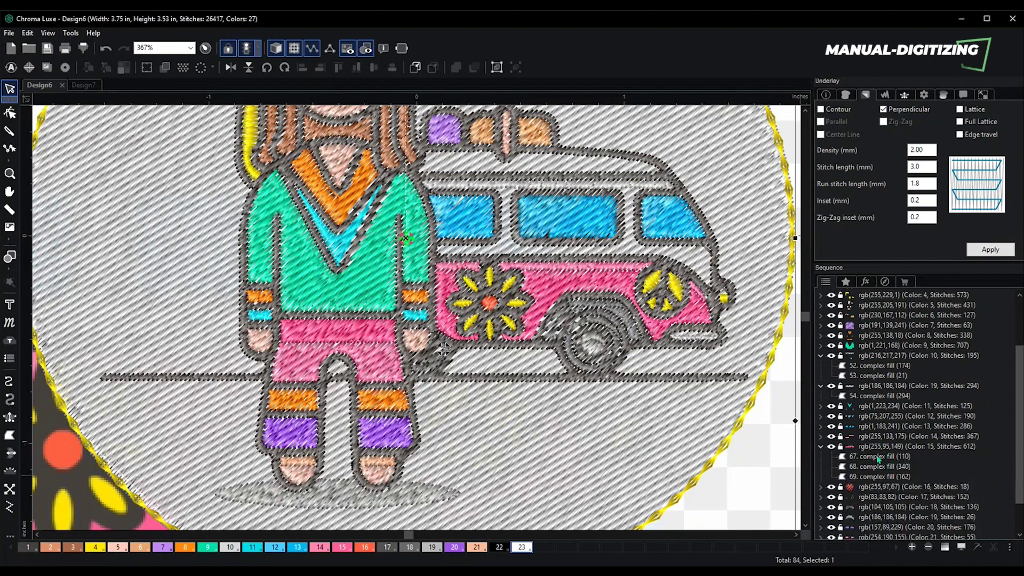
{"action": "left_click", "coordinate": [875, 457]}
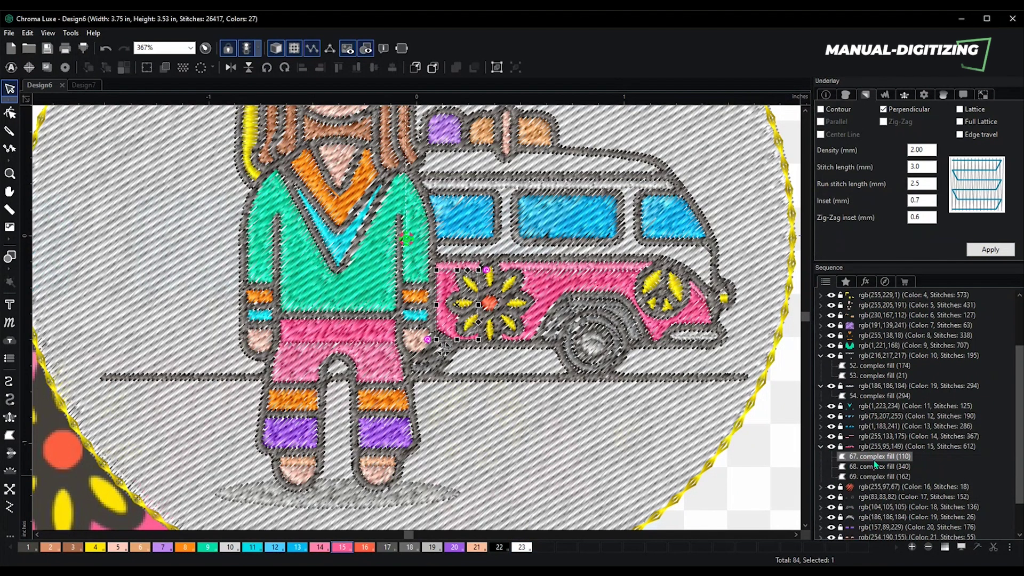
Lower the density of van body fills 67 and 68 from 0.40 to 0.30 mm
{"action": "left_click", "coordinate": [846, 95]}
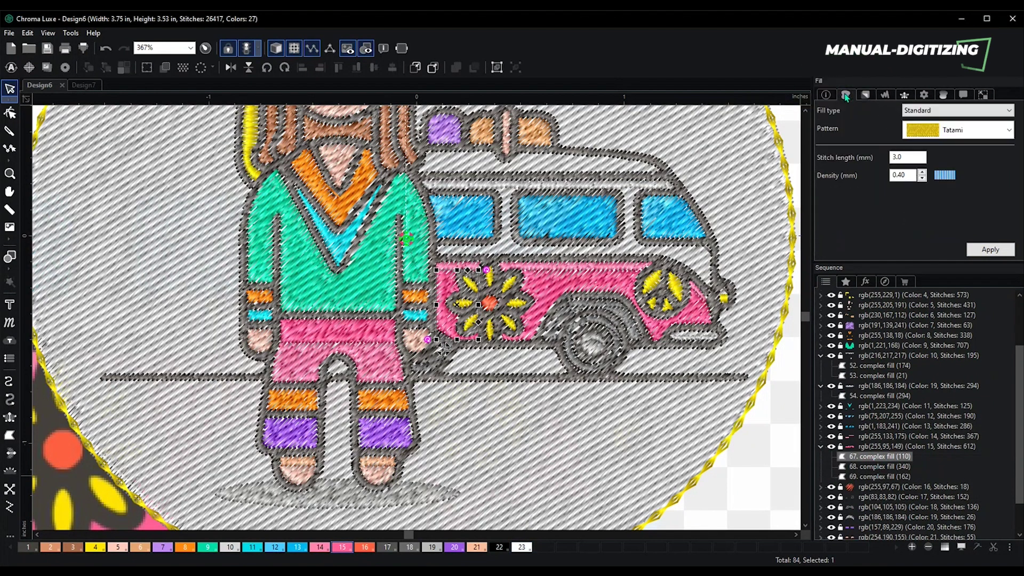
{"action": "left_click", "coordinate": [921, 178]}
{"action": "left_click", "coordinate": [990, 249]}
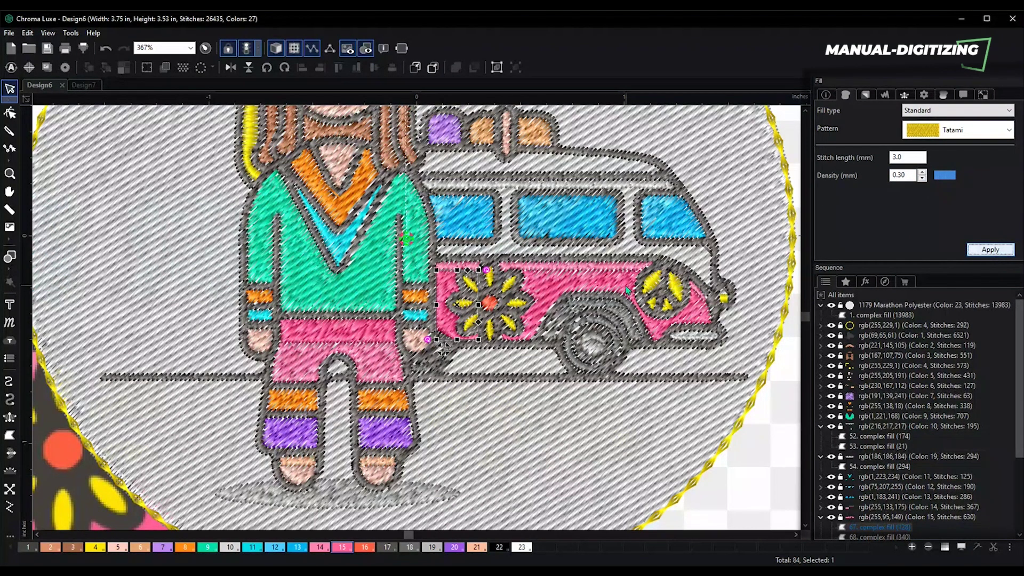
{"action": "scroll", "coordinate": [891, 484], "scroll_direction": "down", "scroll_amount": 2}
{"action": "left_click", "coordinate": [889, 477]}
{"action": "scroll", "coordinate": [889, 480], "scroll_direction": "down", "scroll_amount": 1}
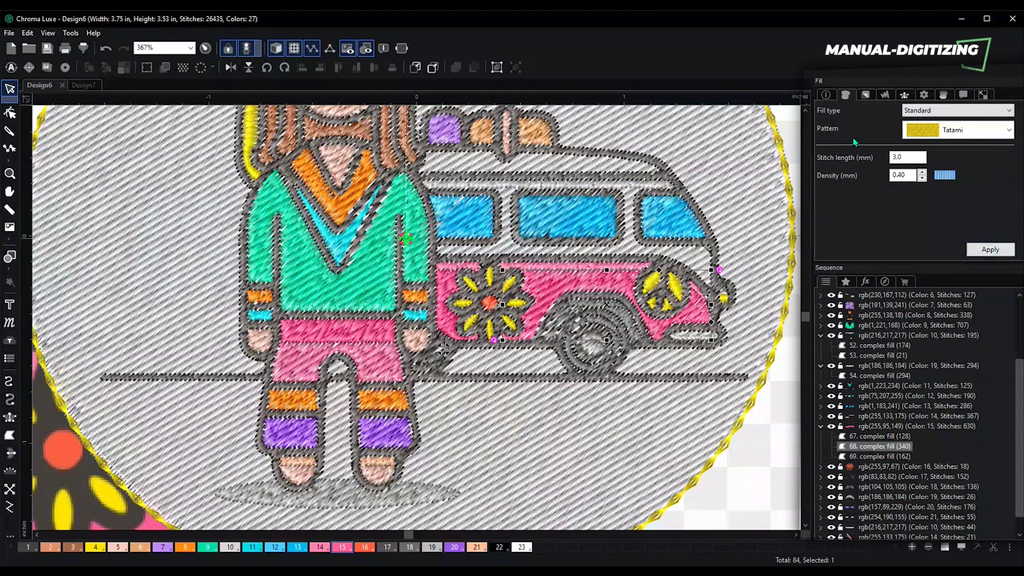
{"action": "left_click", "coordinate": [922, 178]}
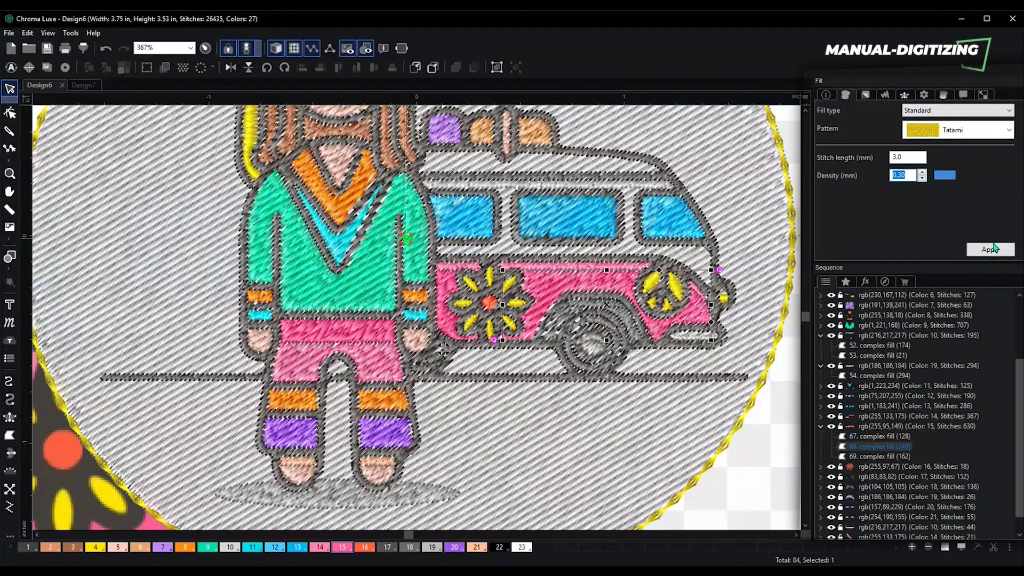
{"action": "left_click", "coordinate": [990, 249]}
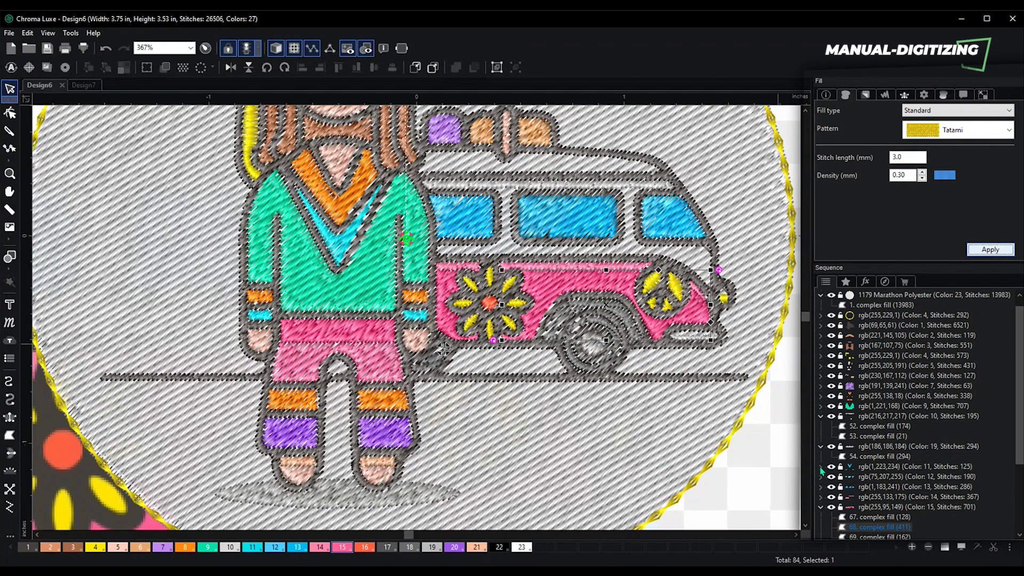
Collapse the Color 10, 19 and 15 groups in Sequence and select the pink pants
{"action": "left_click", "coordinate": [820, 416]}
{"action": "left_click", "coordinate": [819, 426]}
{"action": "scroll", "coordinate": [816, 422], "scroll_direction": "down", "scroll_amount": 2}
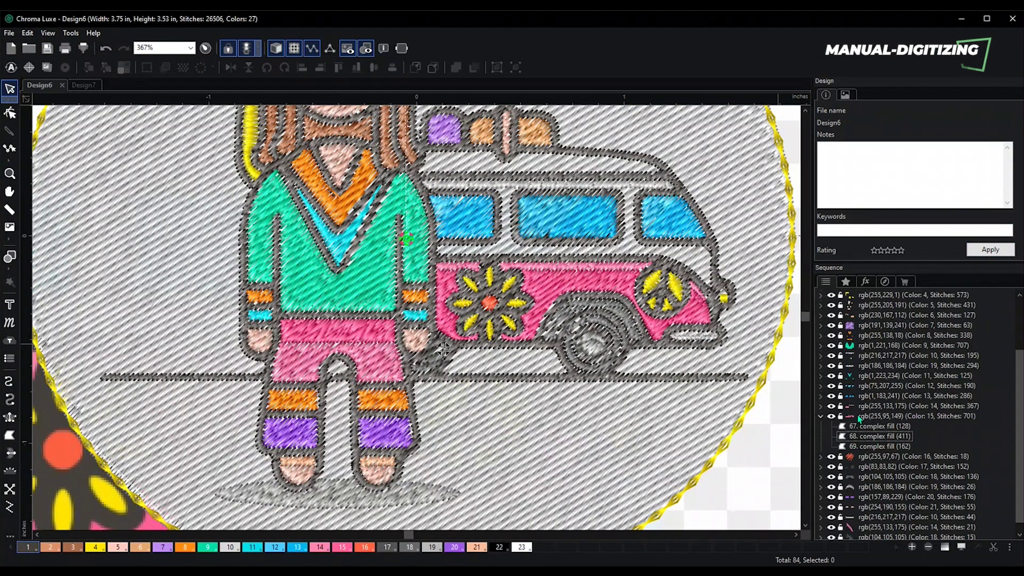
{"action": "key", "text": "Down"}
{"action": "left_click", "coordinate": [821, 416]}
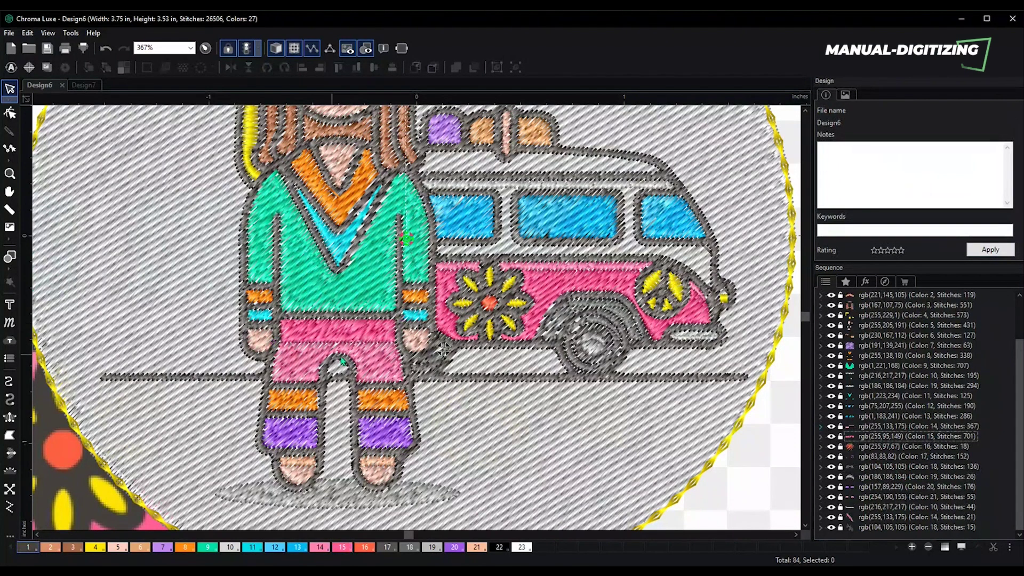
{"action": "left_click", "coordinate": [390, 367]}
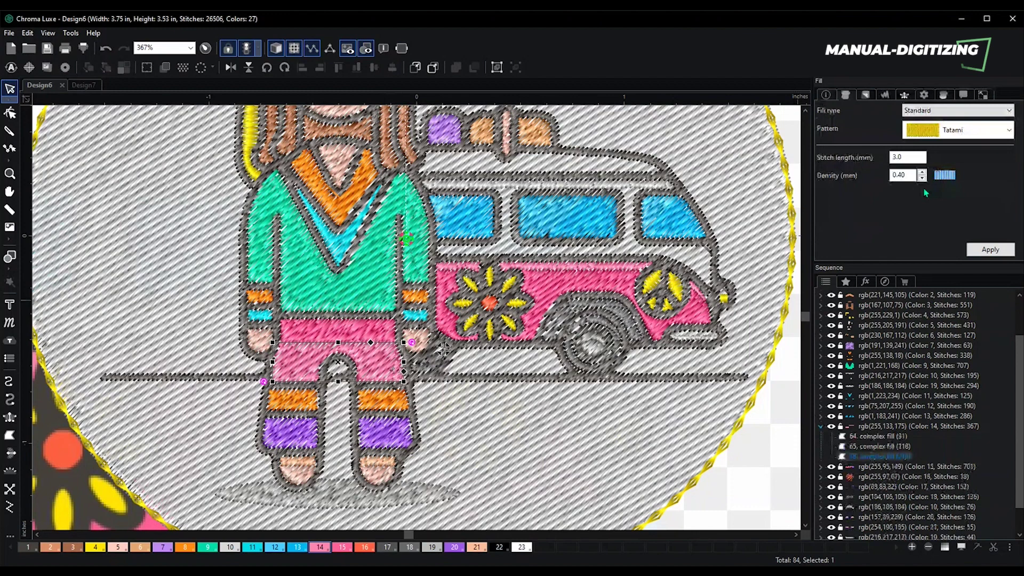
Restitch the pink pants with Zig-Zag fill and no perpendicular underlay
{"action": "left_click", "coordinate": [1008, 130]}
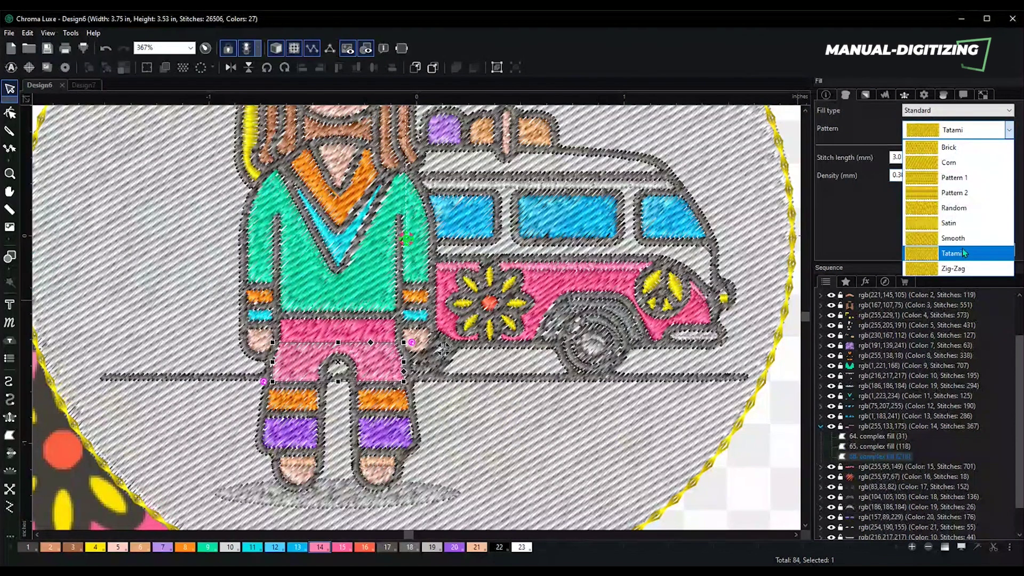
{"action": "left_click", "coordinate": [952, 268]}
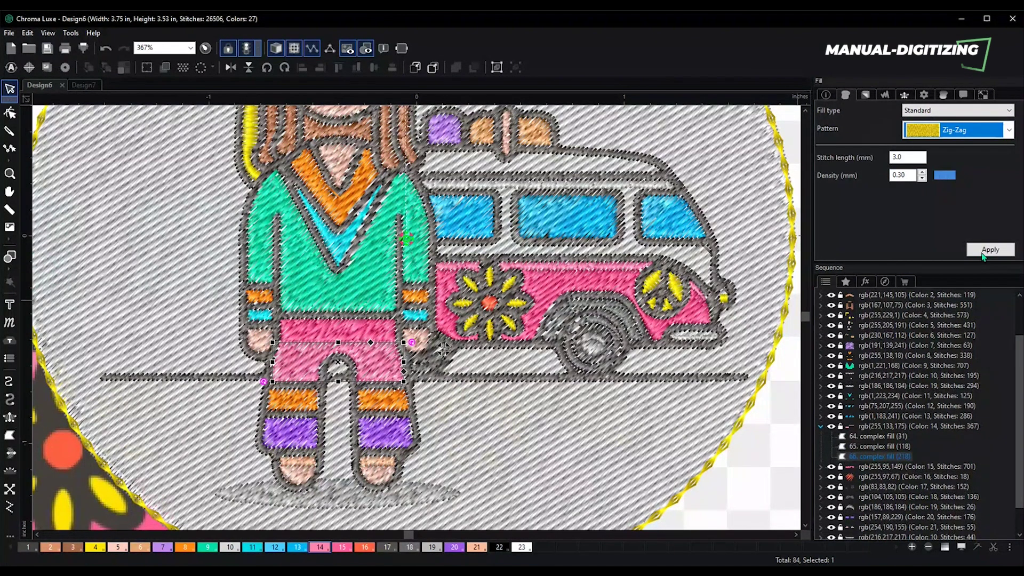
{"action": "left_click", "coordinate": [986, 250]}
{"action": "left_click", "coordinate": [865, 94]}
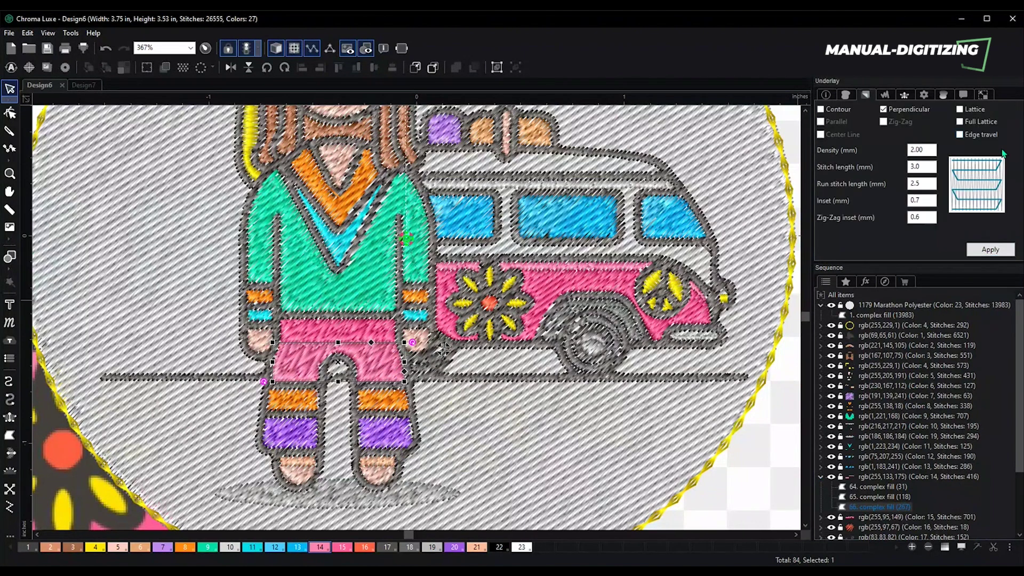
{"action": "left_click", "coordinate": [883, 110]}
{"action": "left_click", "coordinate": [990, 250]}
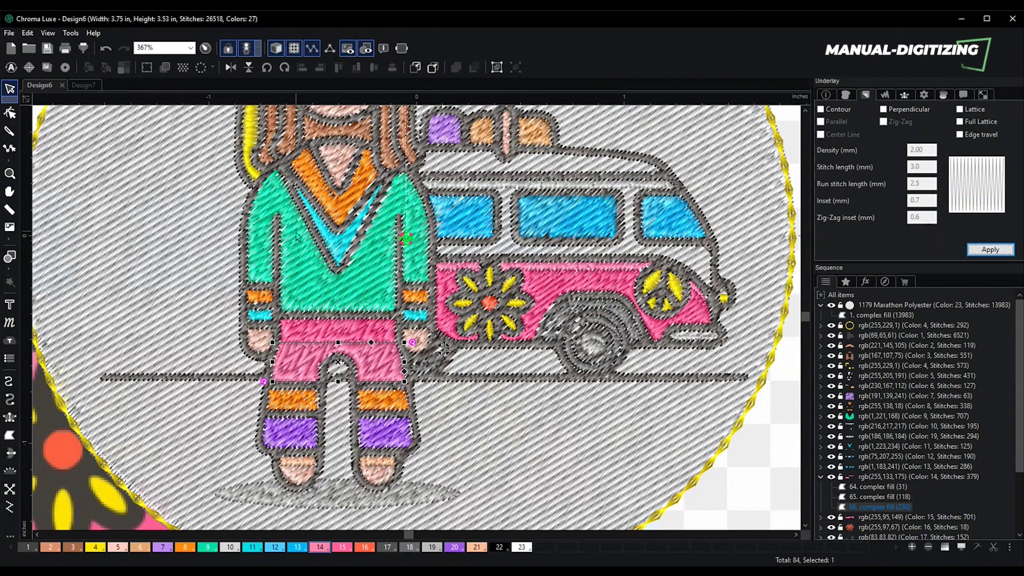
Select the orange leg stripe in the Color 8 group and restitch it with Zig-Zag
{"action": "left_click", "coordinate": [373, 394]}
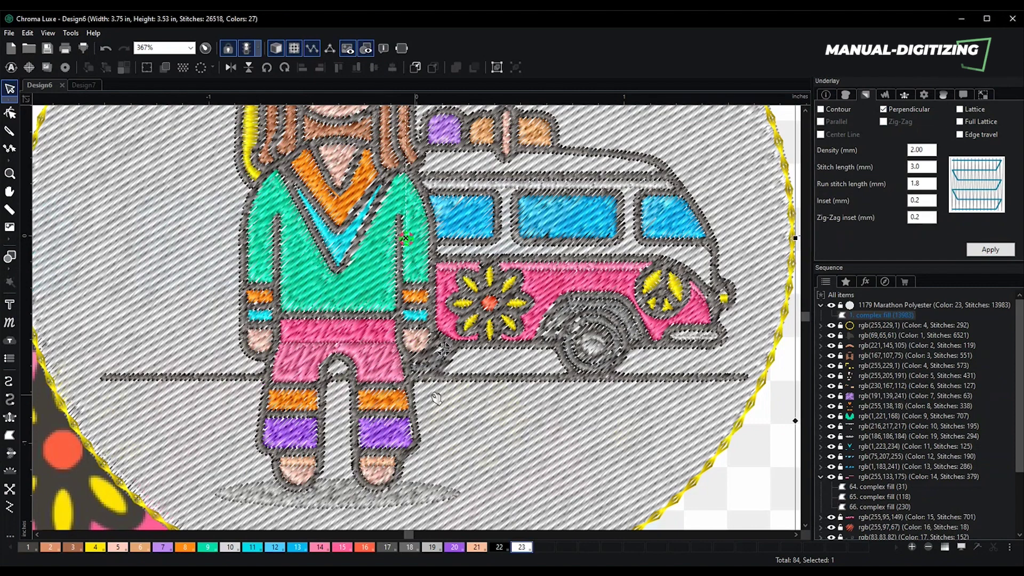
{"action": "scroll", "coordinate": [877, 480], "scroll_direction": "down", "scroll_amount": 2}
{"action": "scroll", "coordinate": [909, 433], "scroll_direction": "down", "scroll_amount": 1}
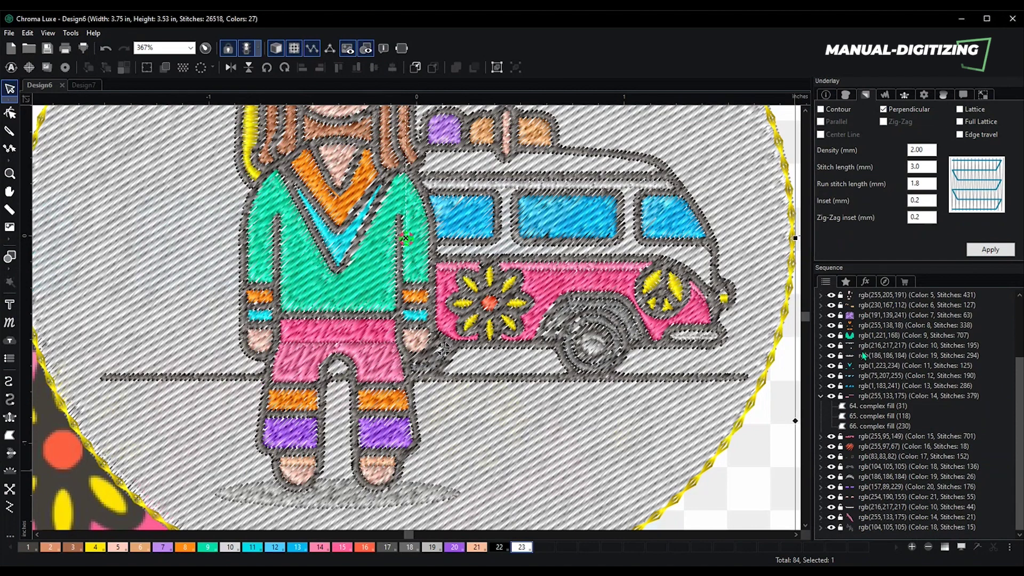
{"action": "left_click", "coordinate": [824, 325]}
{"action": "left_click", "coordinate": [875, 376]}
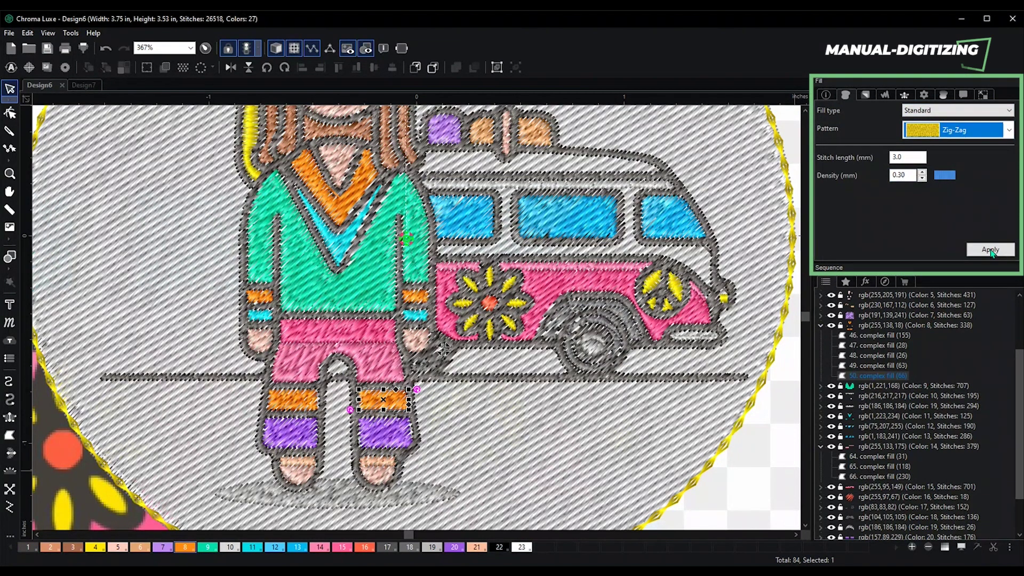
{"action": "left_click", "coordinate": [990, 250]}
Remove perpendicular underlay from both orange leg stripes
{"action": "left_click", "coordinate": [865, 94]}
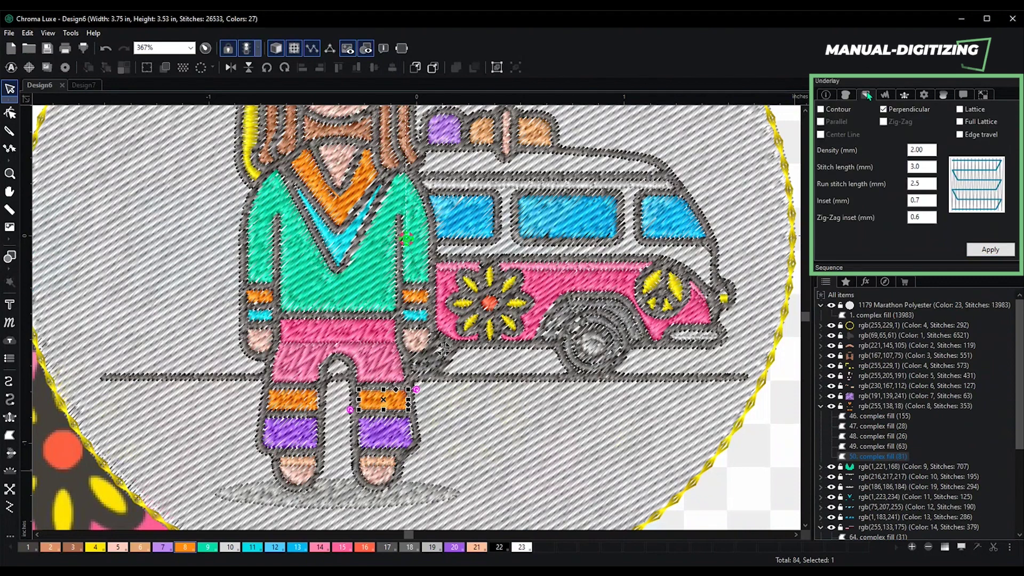
{"action": "left_click", "coordinate": [884, 109]}
{"action": "left_click", "coordinate": [990, 250]}
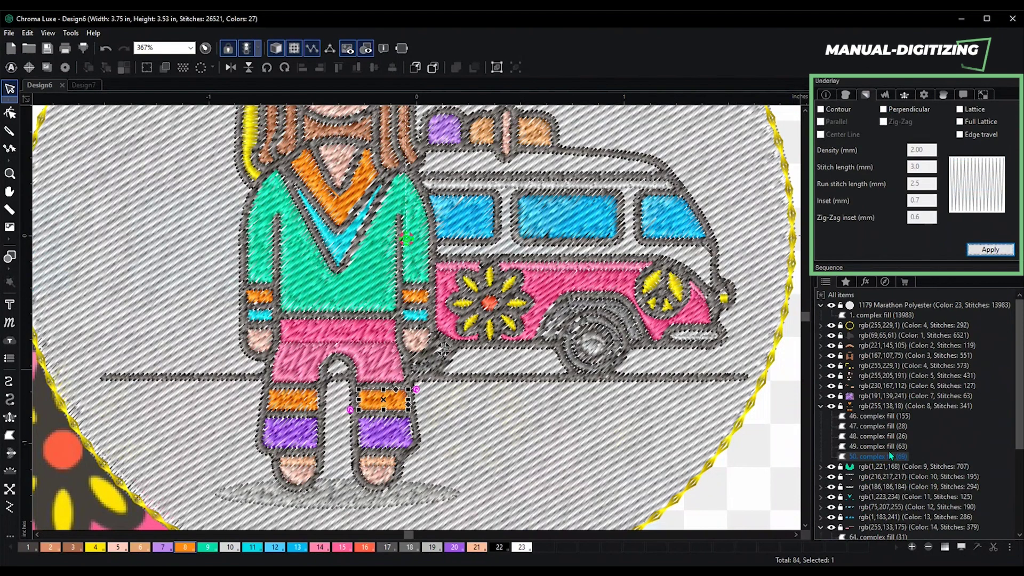
{"action": "left_click", "coordinate": [888, 446]}
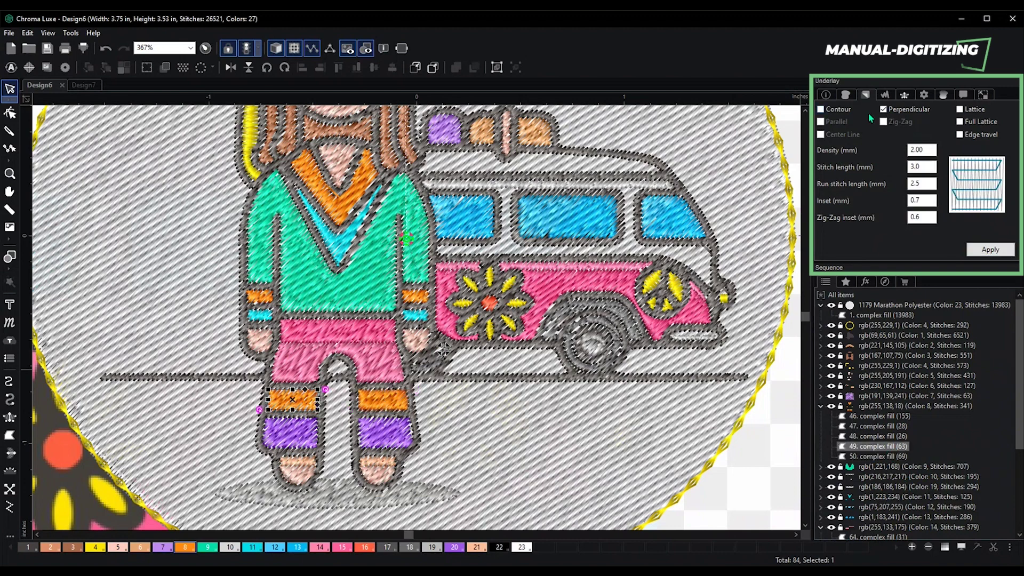
{"action": "left_click", "coordinate": [883, 109]}
{"action": "left_click", "coordinate": [1008, 253]}
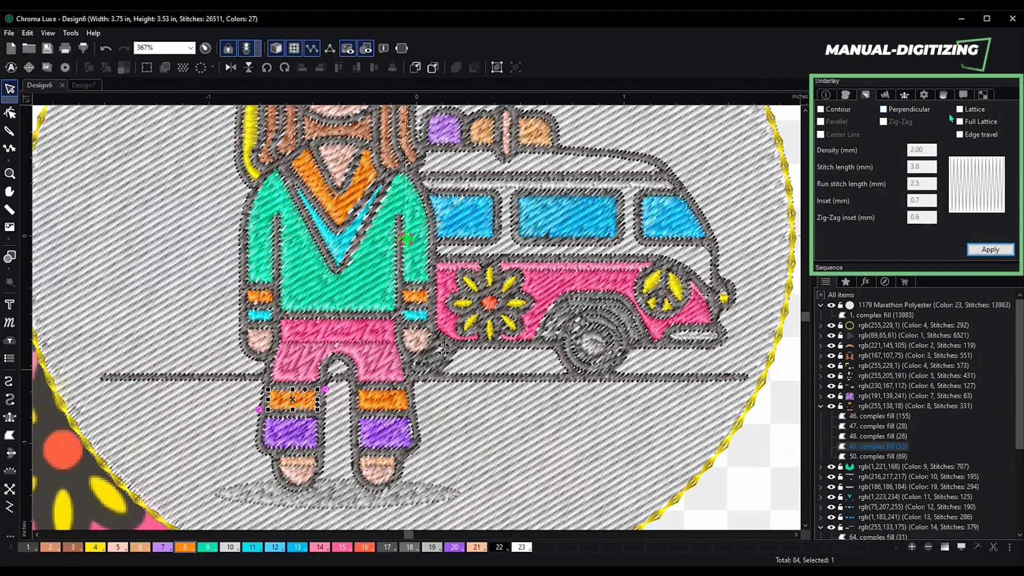
Give the left orange stripe a 0.30 mm Zig-Zag fill
{"action": "left_click", "coordinate": [845, 95]}
{"action": "left_click", "coordinate": [922, 178]}
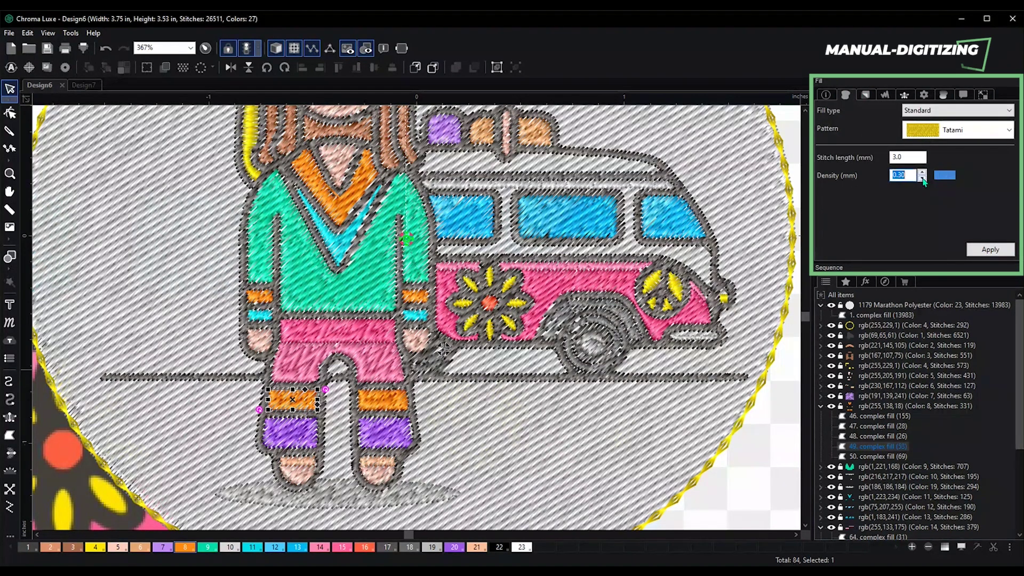
{"action": "left_click", "coordinate": [986, 130]}
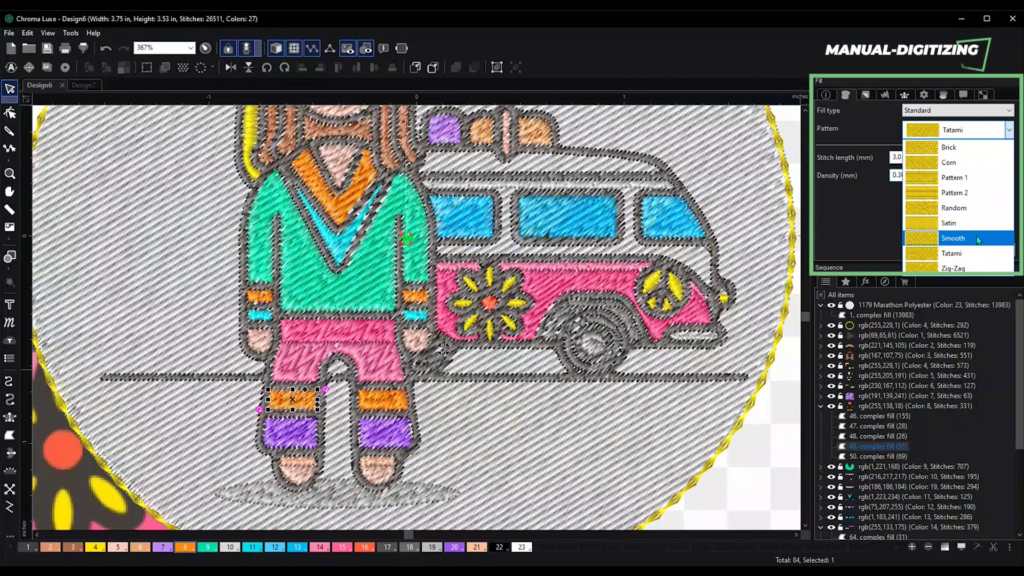
{"action": "left_click", "coordinate": [954, 267]}
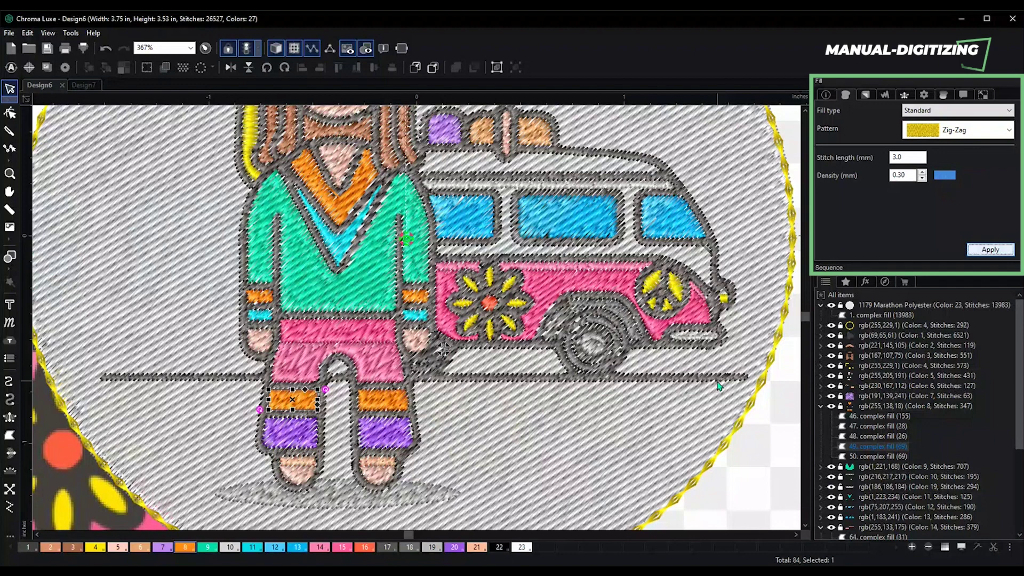
Select the purple Color 20 cuffs on the hippie's legs
{"action": "left_click", "coordinate": [861, 397]}
{"action": "key", "text": "Escape"}
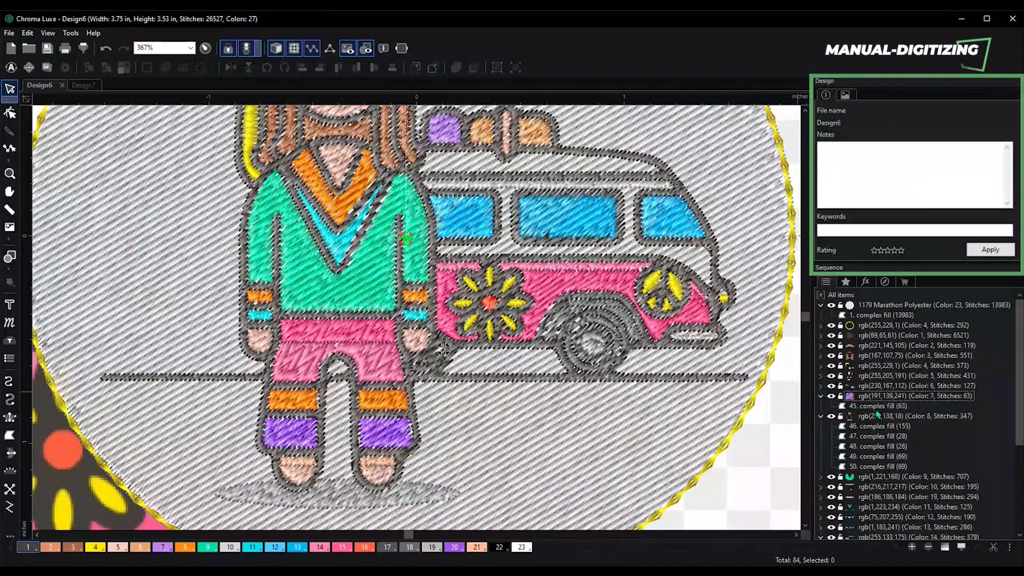
{"action": "scroll", "coordinate": [887, 405], "scroll_direction": "down", "scroll_amount": 3}
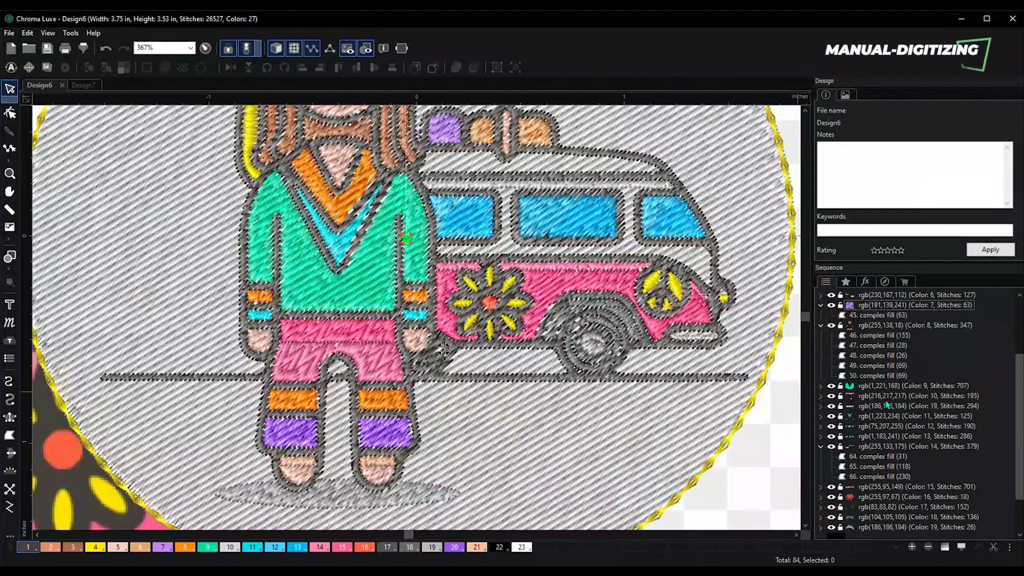
{"action": "scroll", "coordinate": [887, 406], "scroll_direction": "down", "scroll_amount": 2}
{"action": "left_click", "coordinate": [879, 487]}
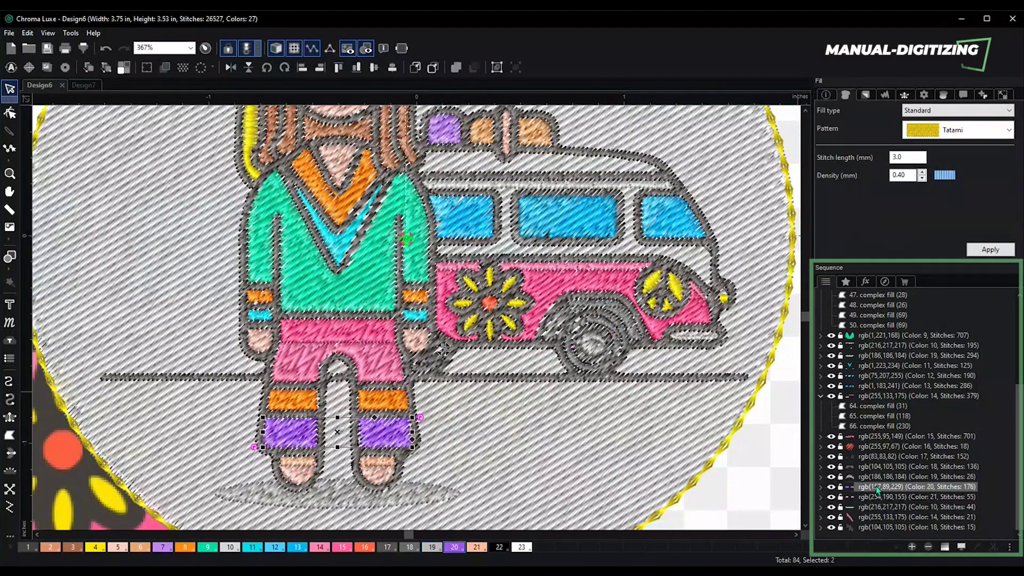
Set the purple cuffs' fill to 0.30 mm density with the Zig-Zag pattern
{"action": "left_click", "coordinate": [921, 178]}
{"action": "left_click", "coordinate": [983, 250]}
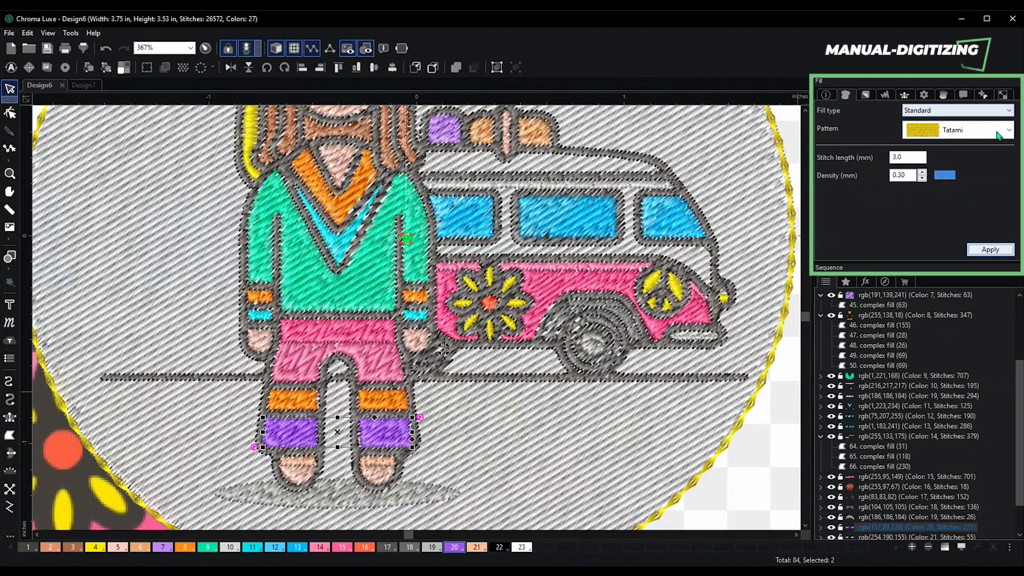
{"action": "left_click", "coordinate": [1005, 130]}
{"action": "left_click", "coordinate": [953, 268]}
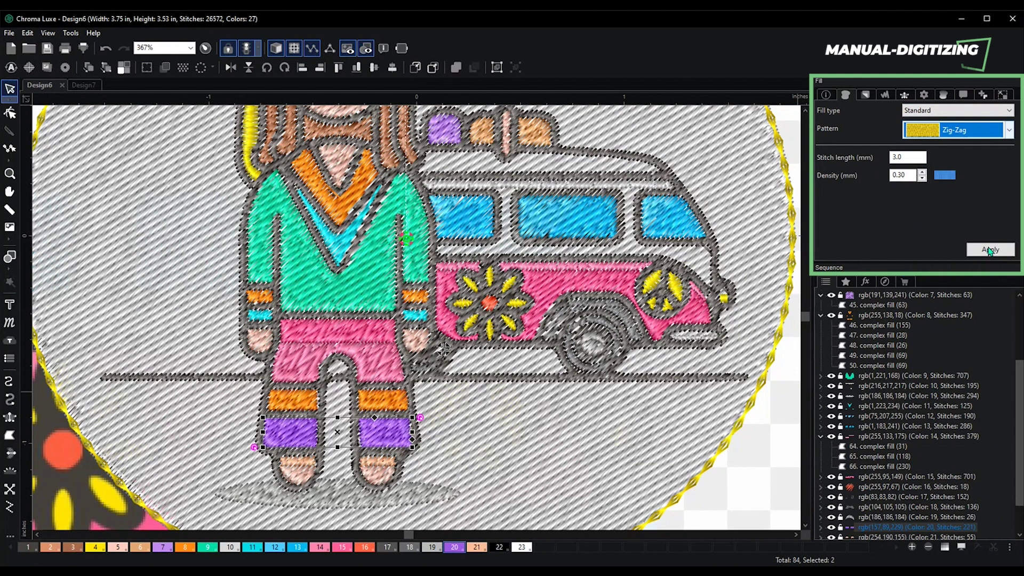
{"action": "left_click", "coordinate": [989, 250]}
Turn off perpendicular underlay on the cuffs and select the cyan V-collar
{"action": "left_click", "coordinate": [866, 95]}
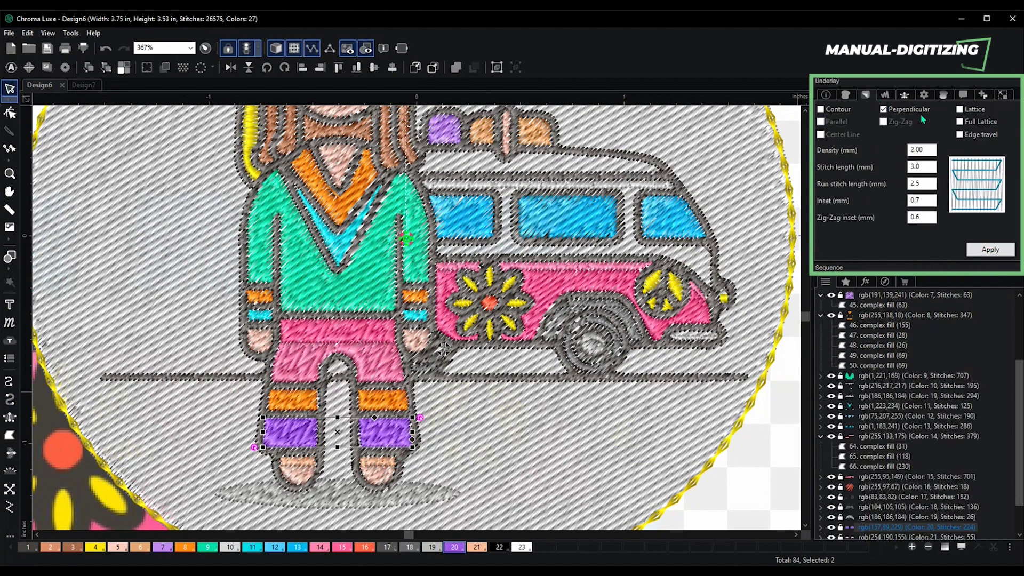
{"action": "left_click", "coordinate": [883, 109]}
{"action": "left_click", "coordinate": [990, 249]}
{"action": "scroll", "coordinate": [418, 317], "scroll_direction": "down", "scroll_amount": 2}
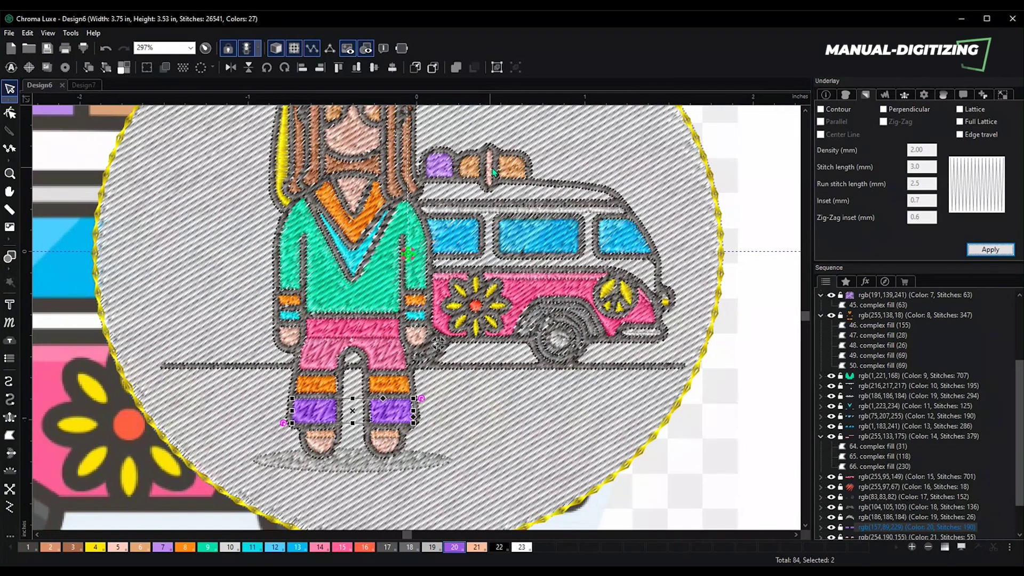
{"action": "scroll", "coordinate": [461, 153], "scroll_direction": "up", "scroll_amount": 1}
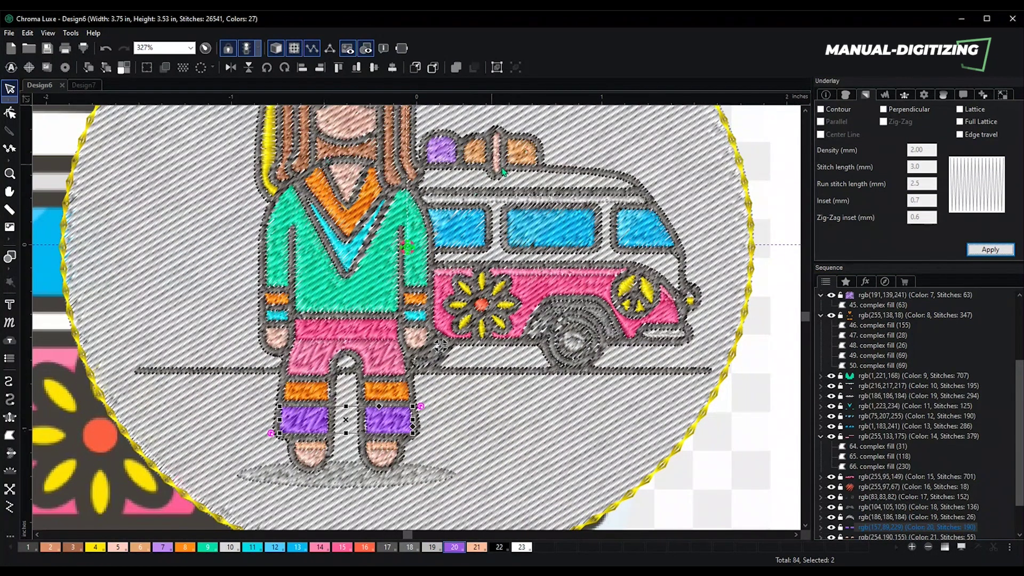
{"action": "scroll", "coordinate": [436, 151], "scroll_direction": "down", "scroll_amount": 1}
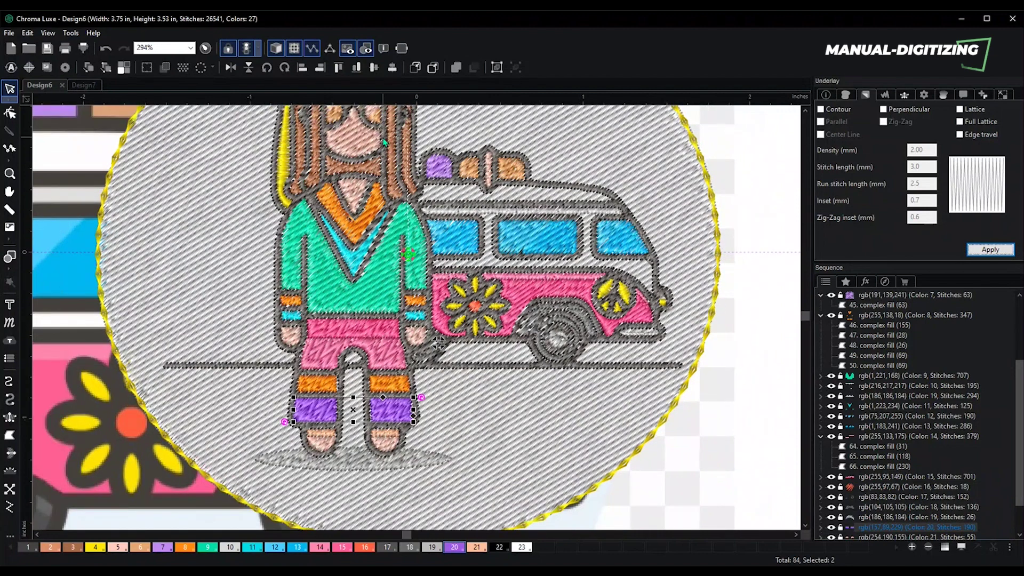
{"action": "scroll", "coordinate": [384, 142], "scroll_direction": "down", "scroll_amount": 1}
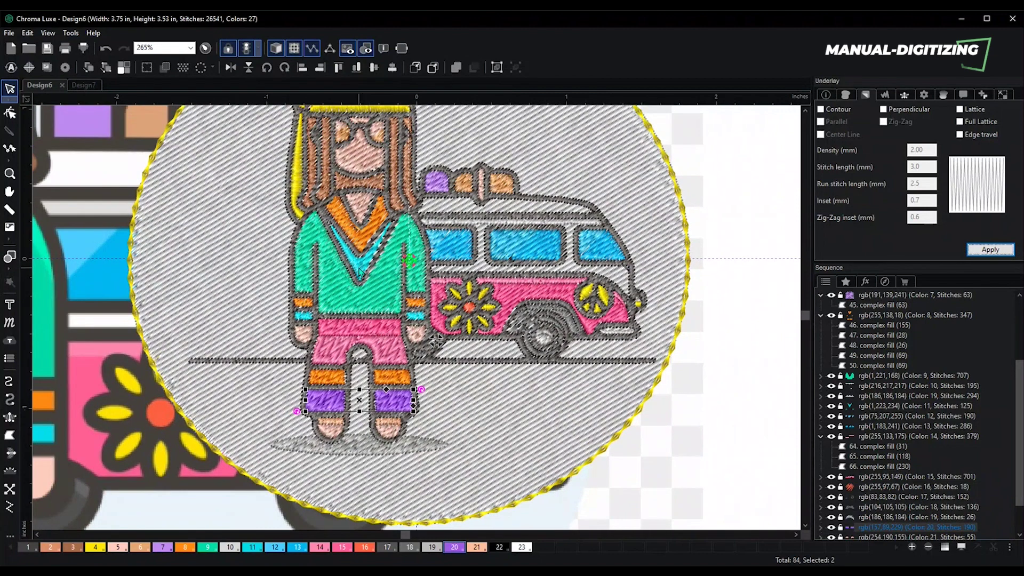
{"action": "left_click", "coordinate": [363, 265]}
Redraw the cyan collar's stitch angle with Reshape and set its density to 0.30
{"action": "key", "text": "r"}
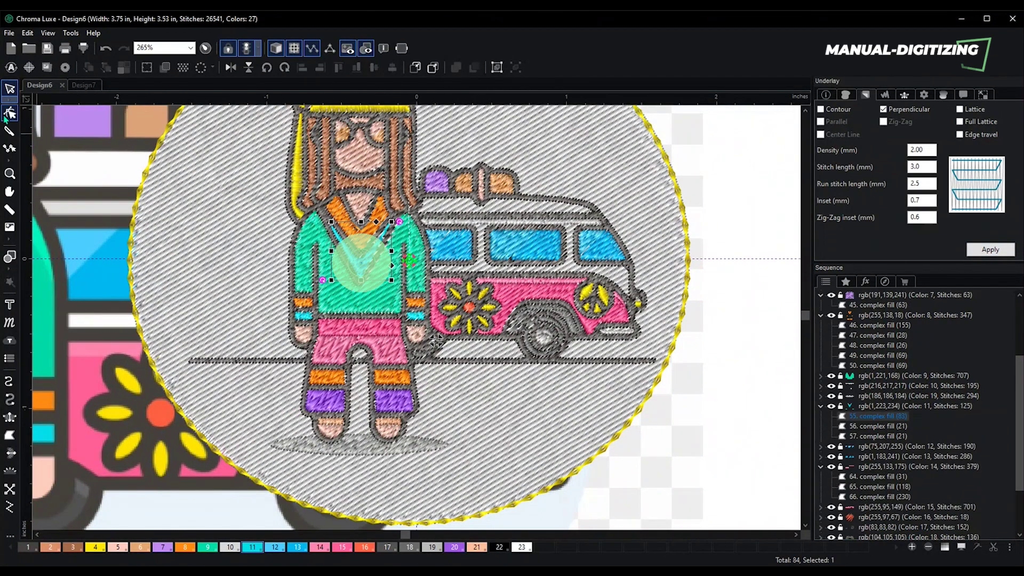
{"action": "key", "text": "plus"}
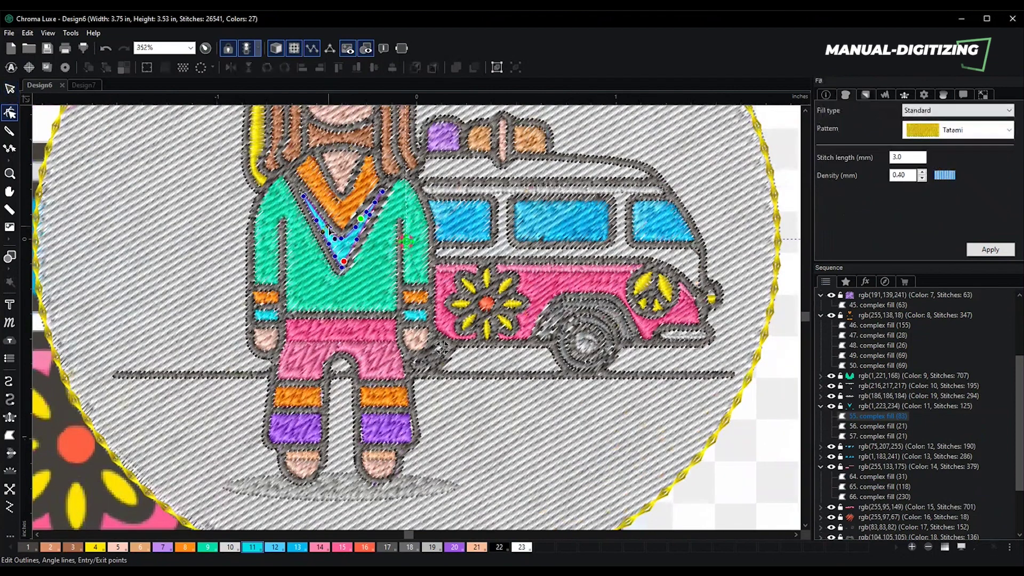
{"action": "left_click_drag", "start_coordinate": [327, 229], "coordinate": [378, 233]}
{"action": "left_click", "coordinate": [921, 178]}
{"action": "left_click", "coordinate": [989, 249]}
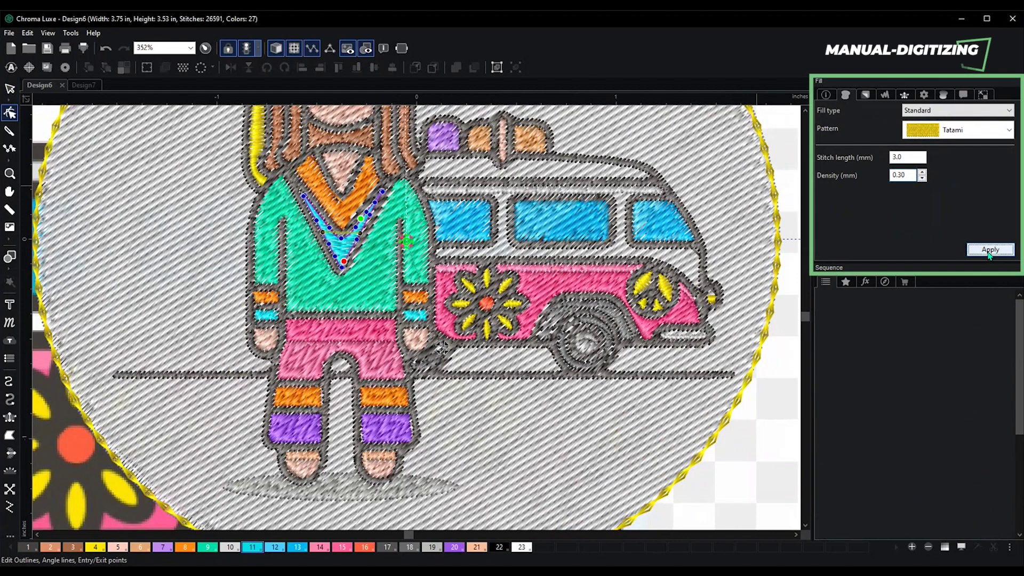
Remove perpendicular underlay from the cyan and orange V-collar pieces
{"action": "left_click", "coordinate": [962, 95]}
{"action": "left_click", "coordinate": [882, 109]}
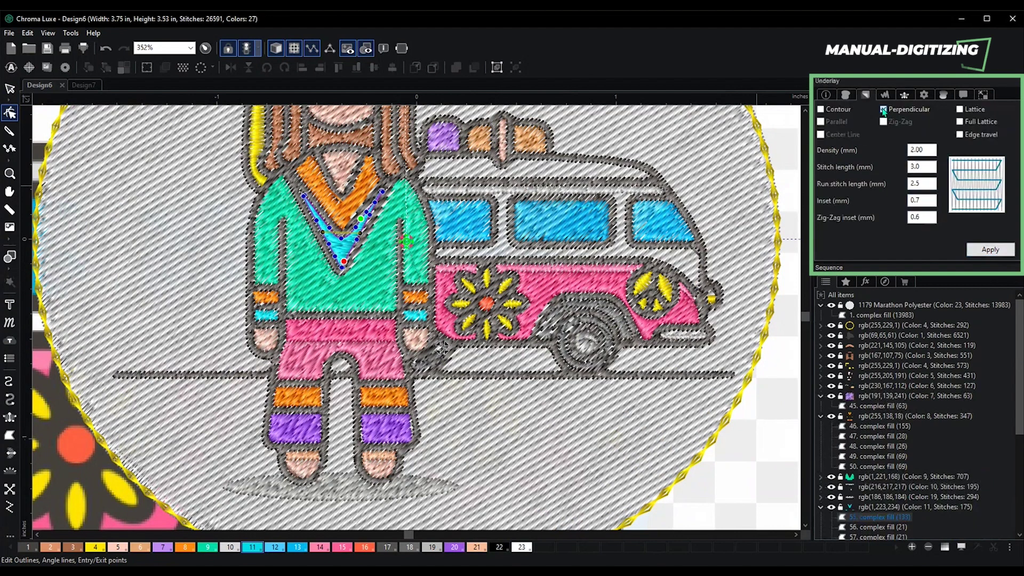
{"action": "left_click", "coordinate": [882, 109]}
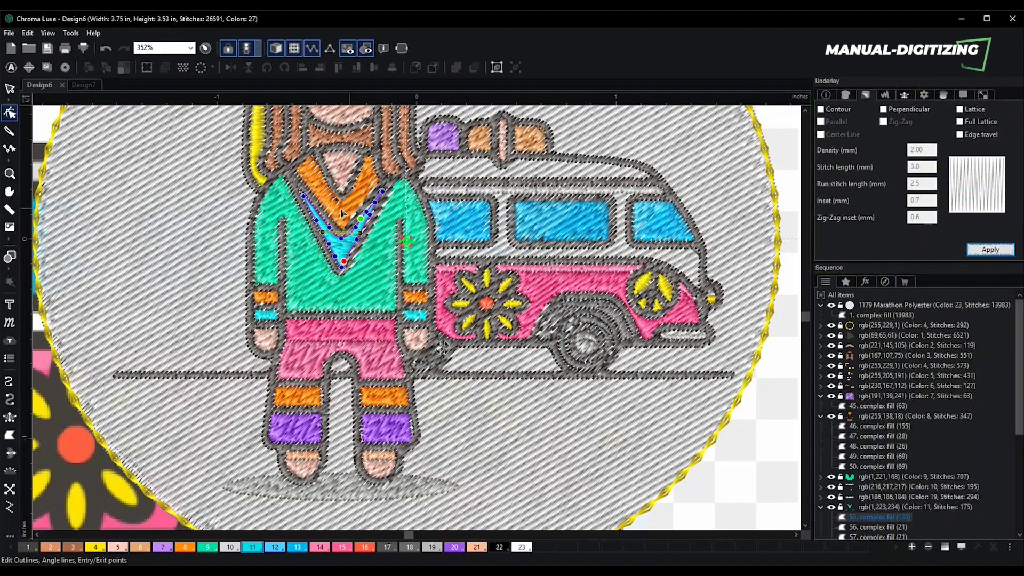
{"action": "left_click", "coordinate": [329, 192]}
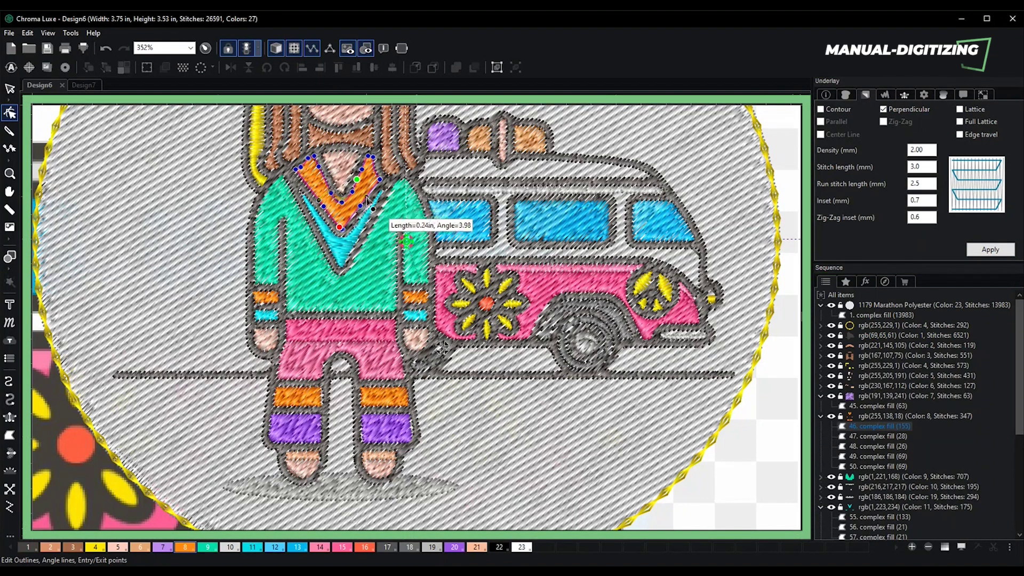
{"action": "left_click", "coordinate": [882, 109]}
{"action": "left_click", "coordinate": [990, 249]}
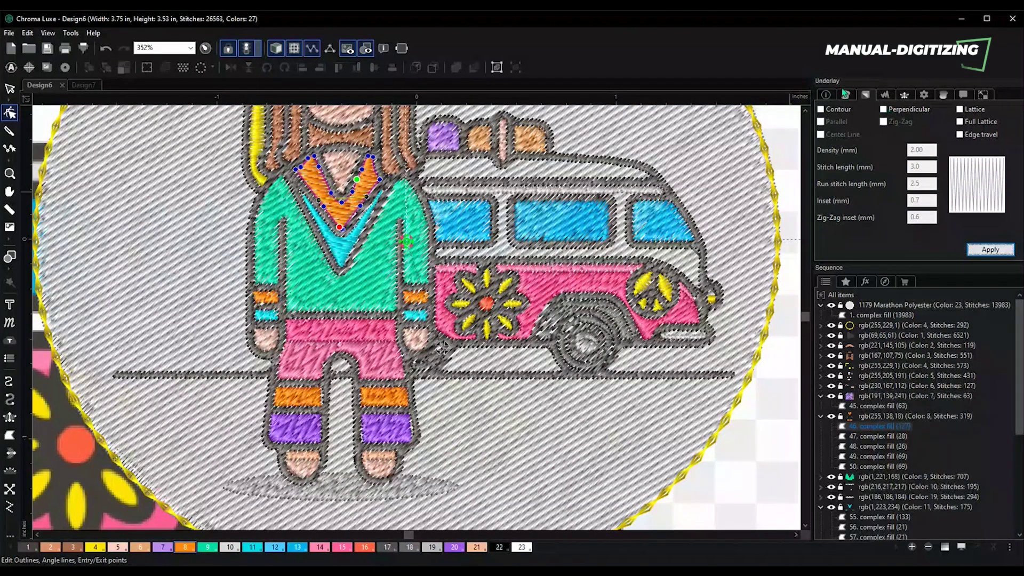
{"action": "left_click", "coordinate": [845, 94]}
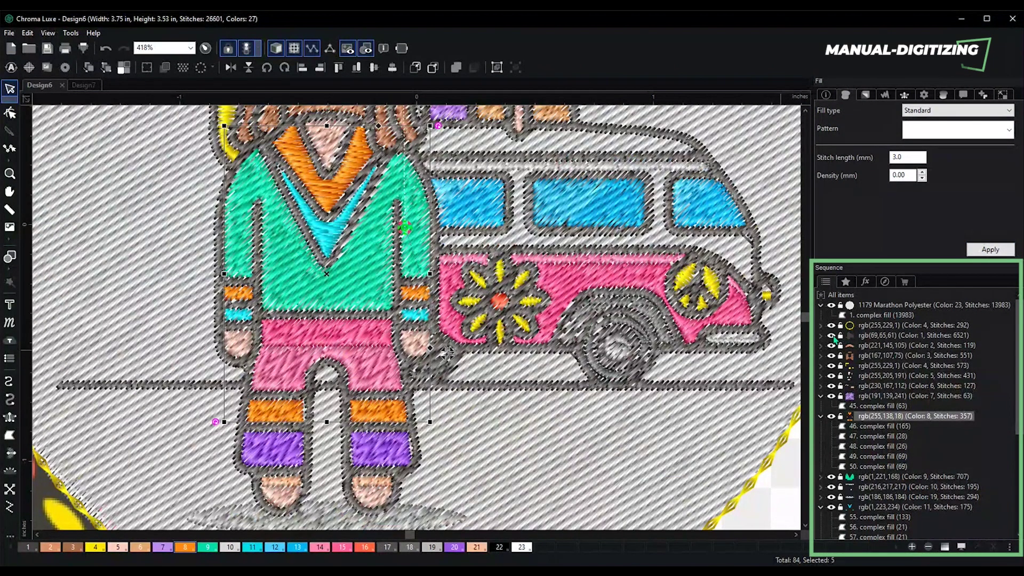
Set the dark grey 3. complex fill outline to 0.30 mm density
{"action": "left_click", "coordinate": [821, 336]}
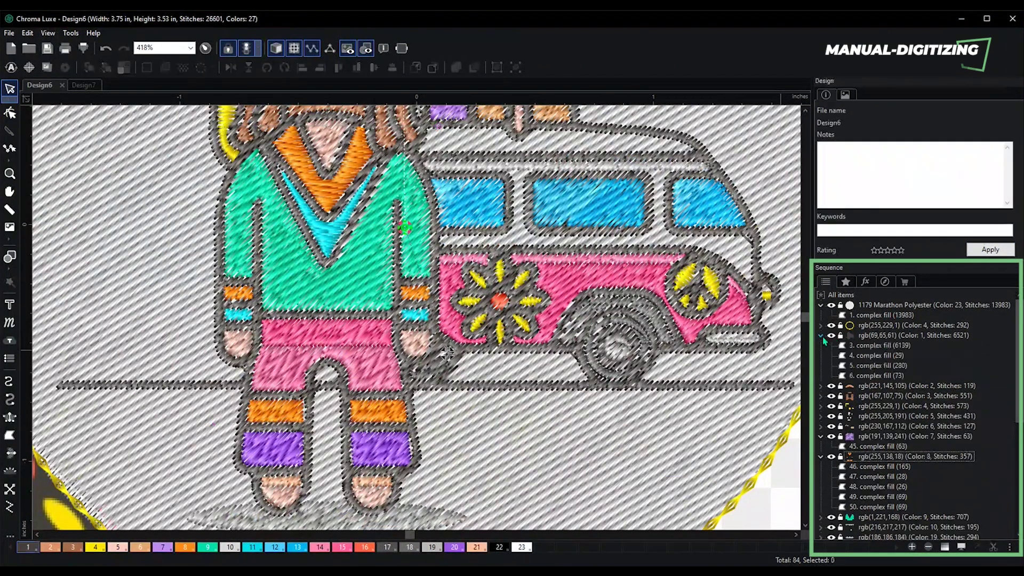
{"action": "left_click", "coordinate": [880, 349]}
{"action": "left_click", "coordinate": [880, 347]}
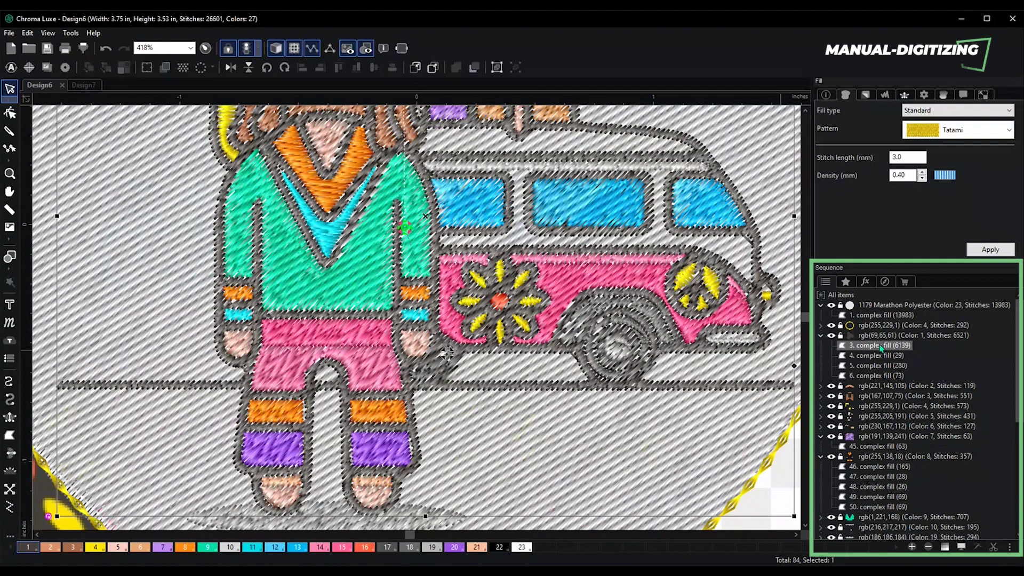
{"action": "key", "text": "minus"}
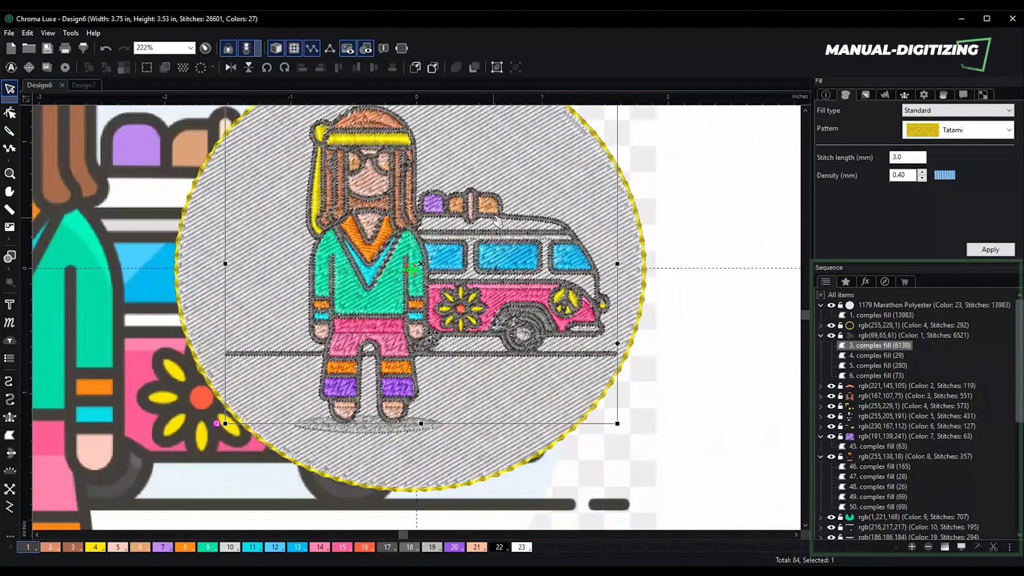
{"action": "left_click", "coordinate": [922, 178]}
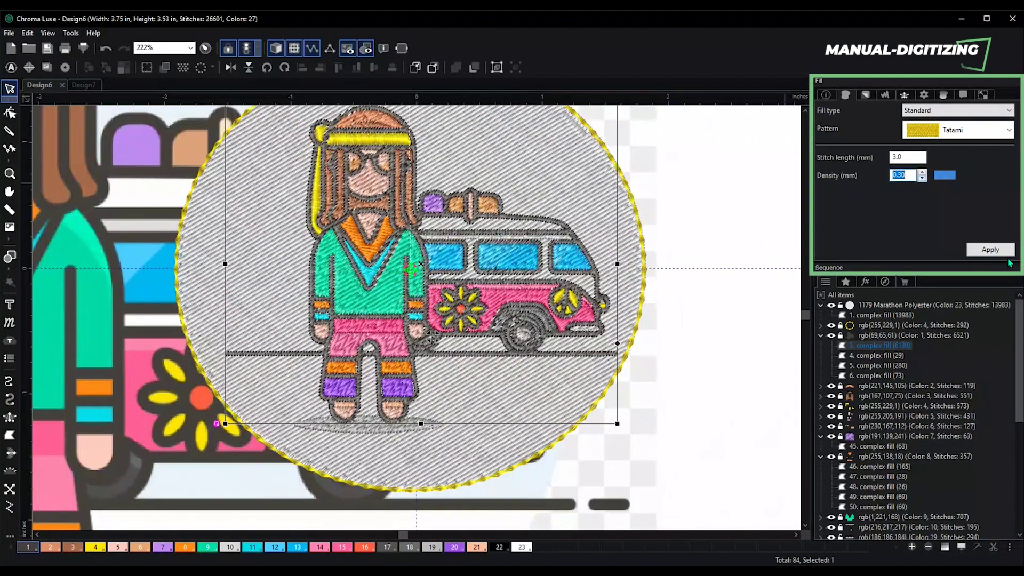
{"action": "left_click", "coordinate": [1002, 249]}
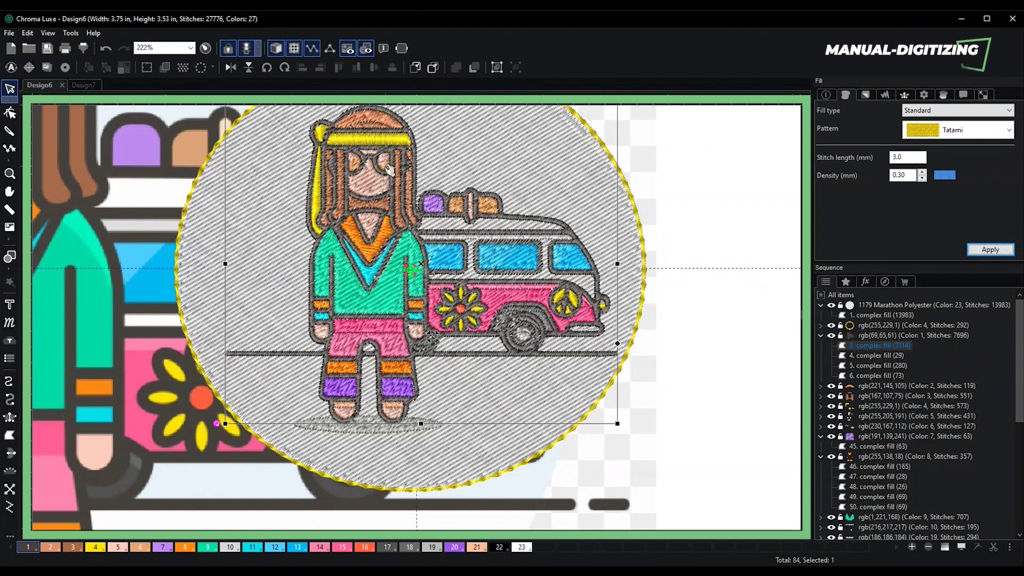
Select the hippie's glasses object in the Sequence list
{"action": "scroll", "coordinate": [69, 164], "scroll_direction": "down", "scroll_amount": 2}
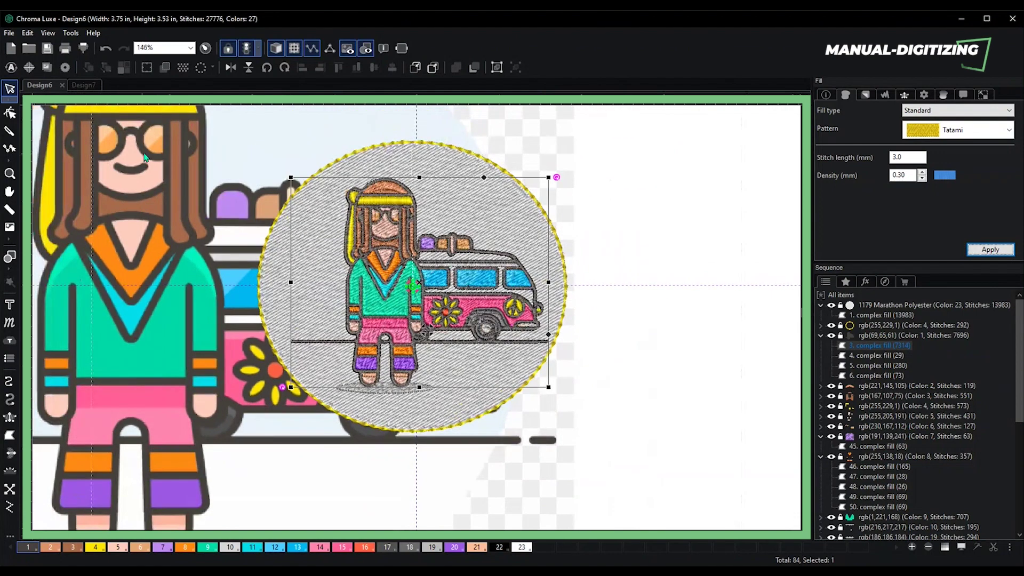
{"action": "scroll", "coordinate": [146, 156], "scroll_direction": "up", "scroll_amount": 2}
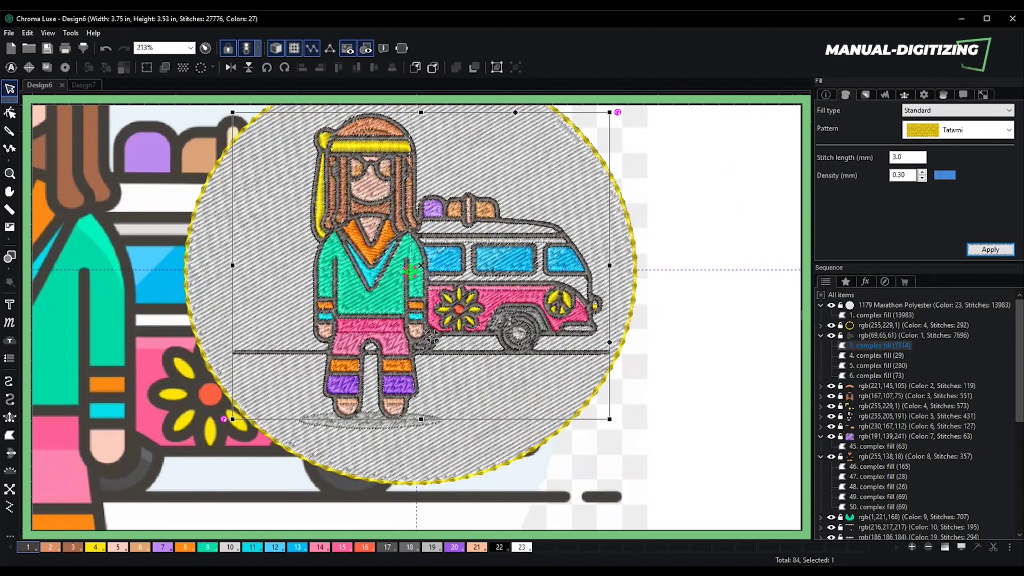
{"action": "scroll", "coordinate": [431, 336], "scroll_direction": "up", "scroll_amount": 2}
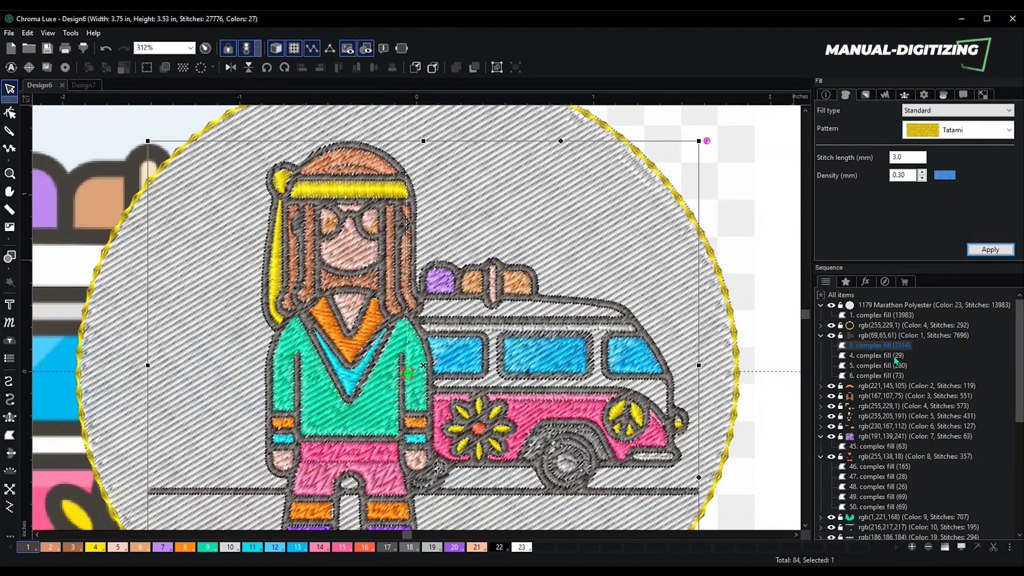
{"action": "left_click", "coordinate": [895, 355]}
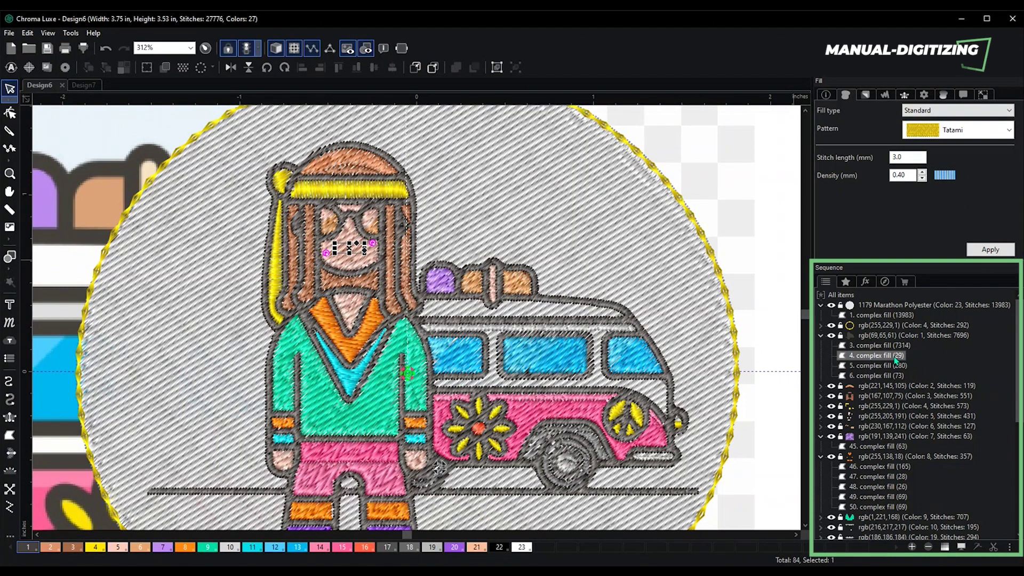
Move the mouth fill to the end of the sequence and set its density to 0.30
{"action": "right_click", "coordinate": [894, 357]}
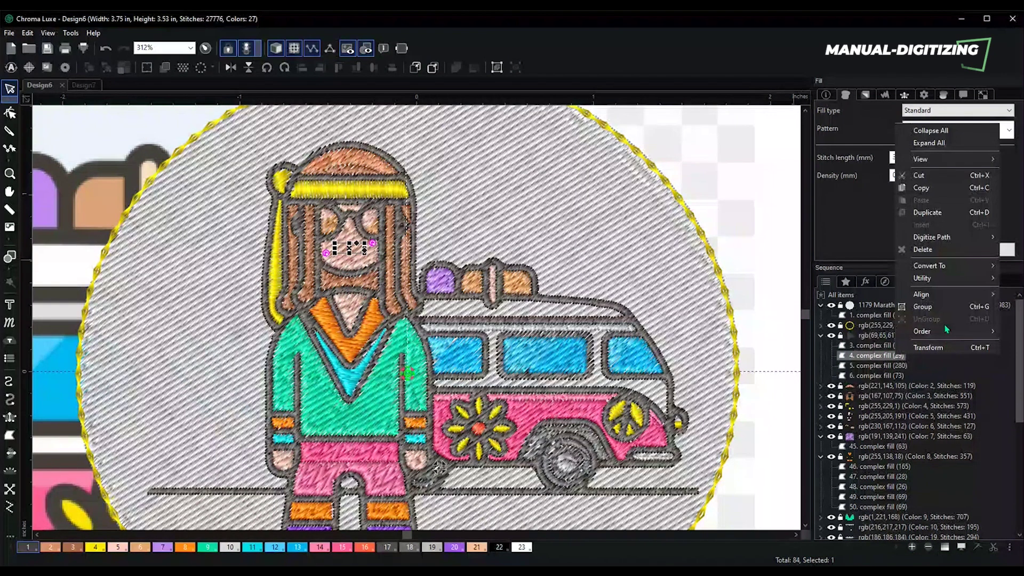
{"action": "mouse_move", "coordinate": [944, 331]}
{"action": "left_click", "coordinate": [860, 368]}
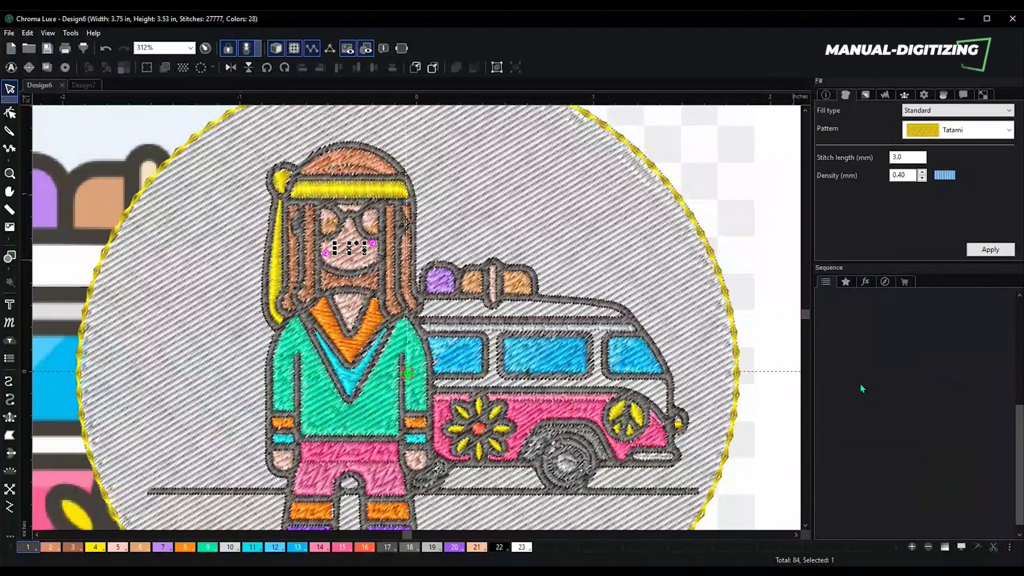
{"action": "left_click", "coordinate": [922, 179]}
{"action": "left_click", "coordinate": [990, 248]}
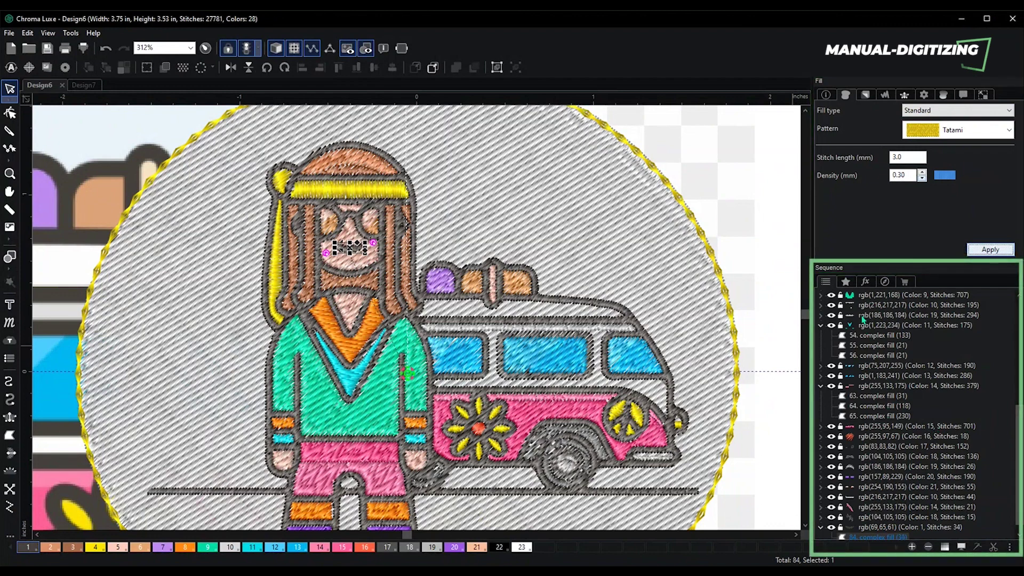
Select the van's wheel fill, then its middle window fill
{"action": "scroll", "coordinate": [902, 345], "scroll_direction": "up", "scroll_amount": 7}
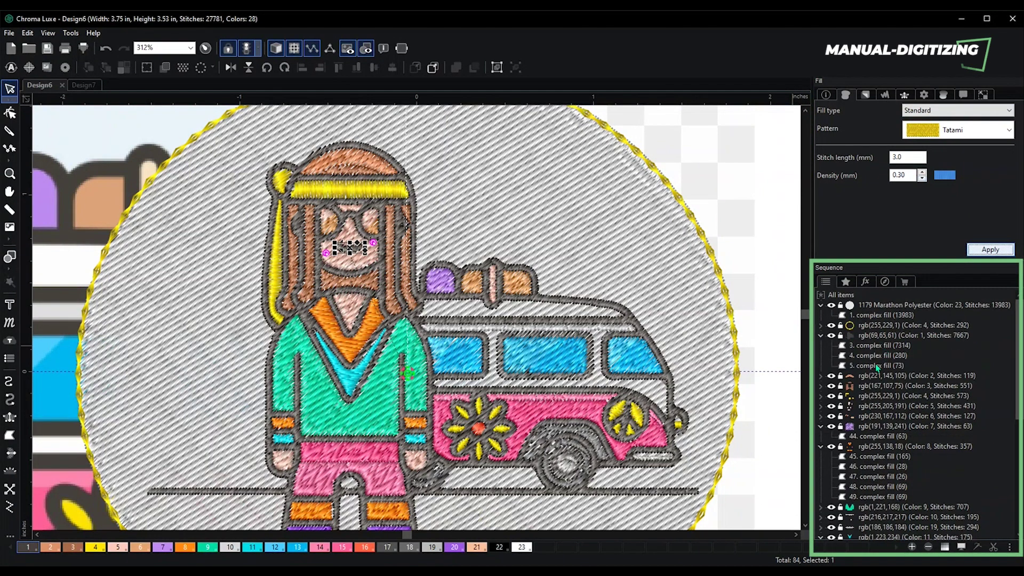
{"action": "left_click", "coordinate": [877, 365]}
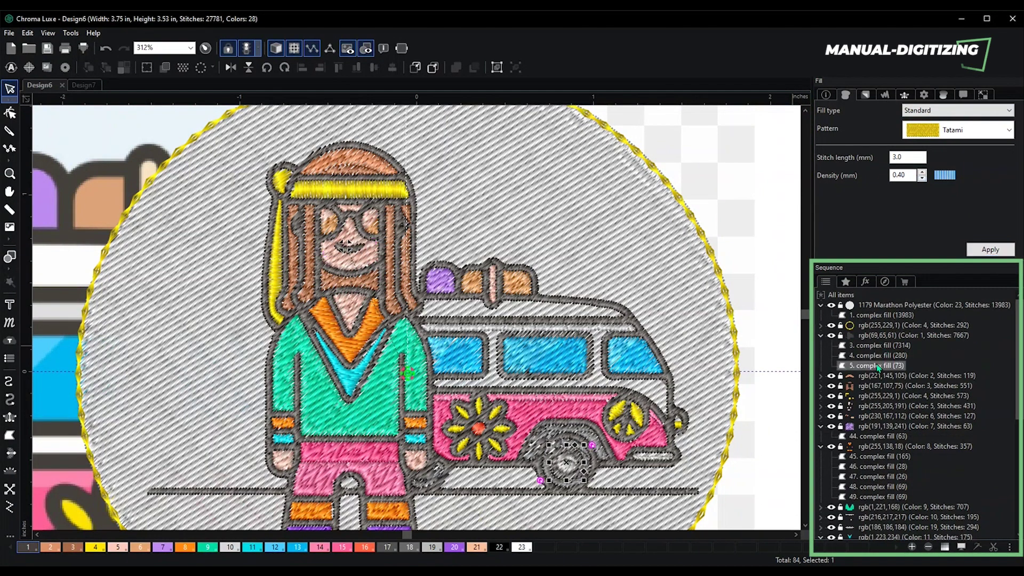
{"action": "left_click", "coordinate": [879, 356]}
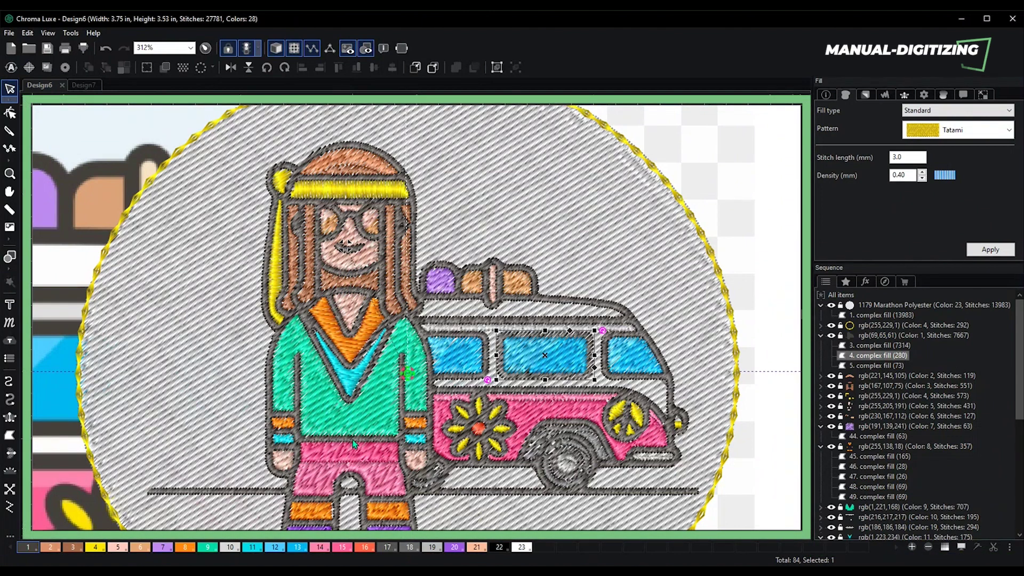
{"action": "left_click", "coordinate": [369, 356]}
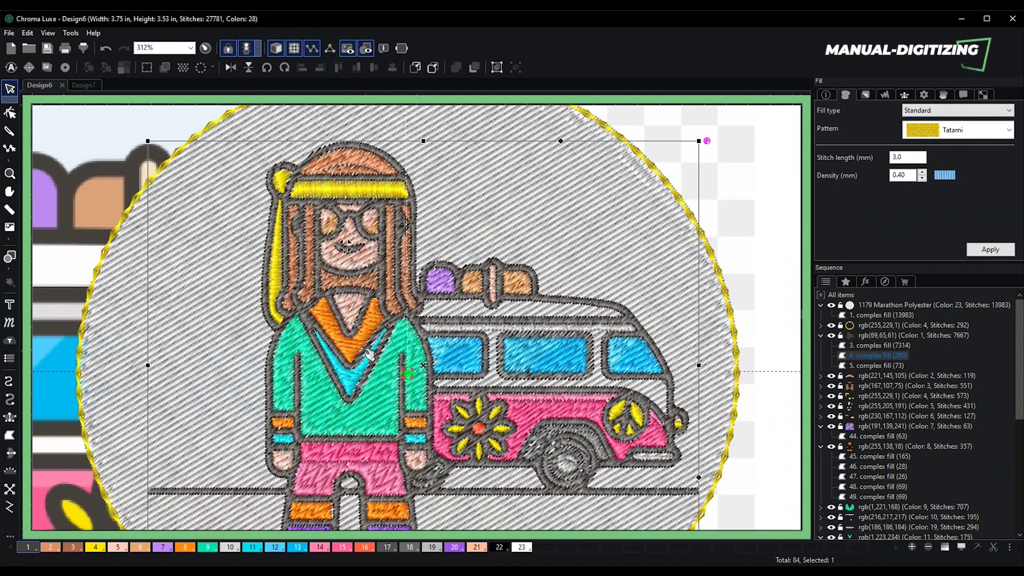
{"action": "left_click", "coordinate": [344, 382]}
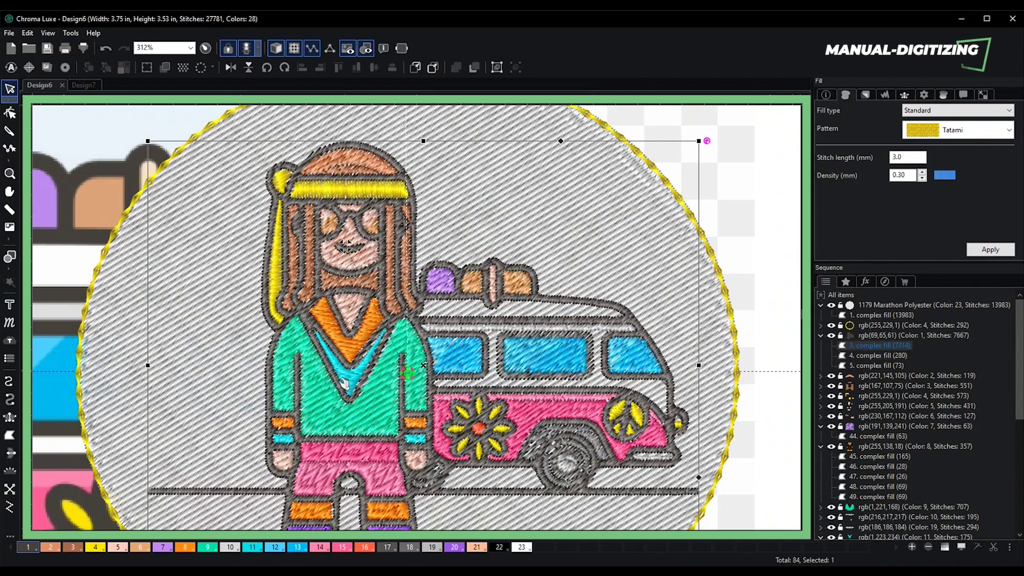
{"action": "scroll", "coordinate": [422, 396], "scroll_direction": "up", "scroll_amount": 1}
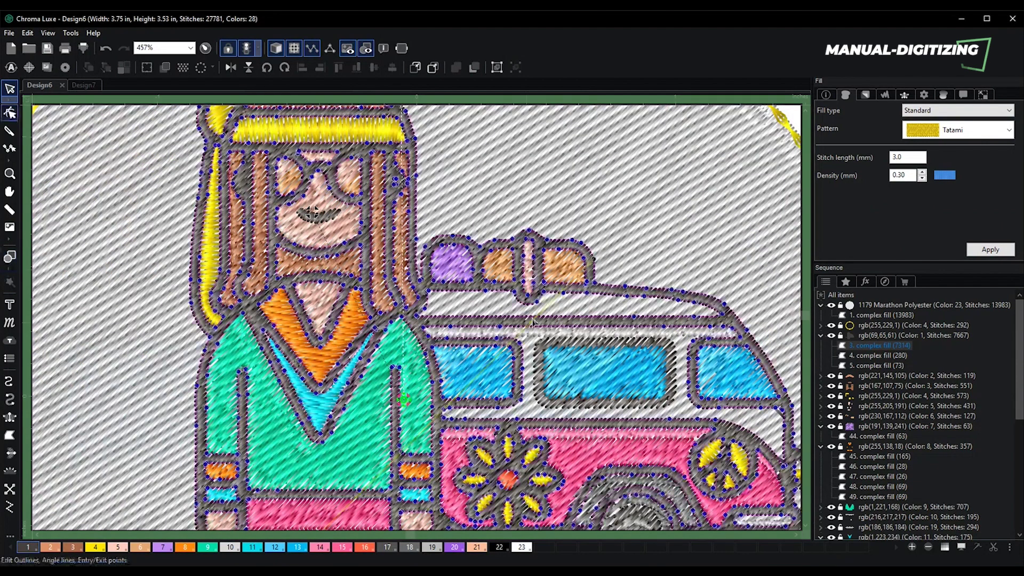
{"action": "left_click", "coordinate": [9, 112]}
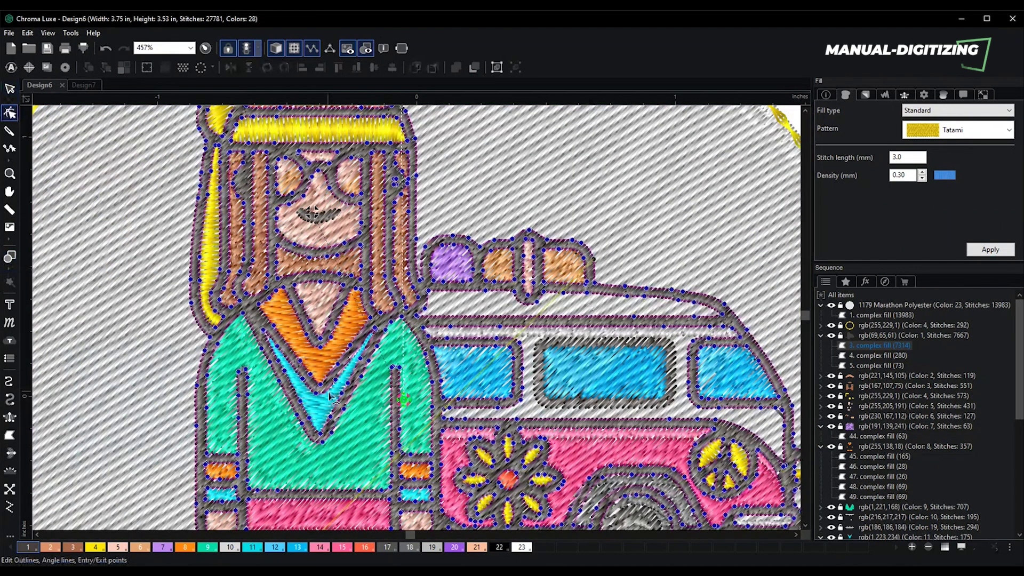
{"action": "scroll", "coordinate": [329, 395], "scroll_direction": "down", "scroll_amount": 2}
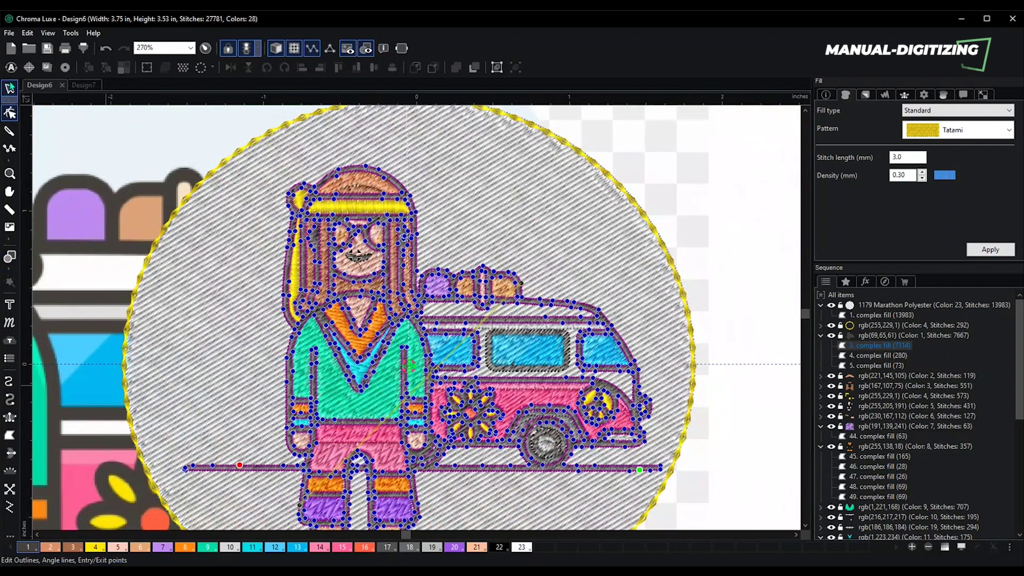
{"action": "left_click", "coordinate": [9, 86]}
{"action": "scroll", "coordinate": [432, 327], "scroll_direction": "down", "scroll_amount": 3}
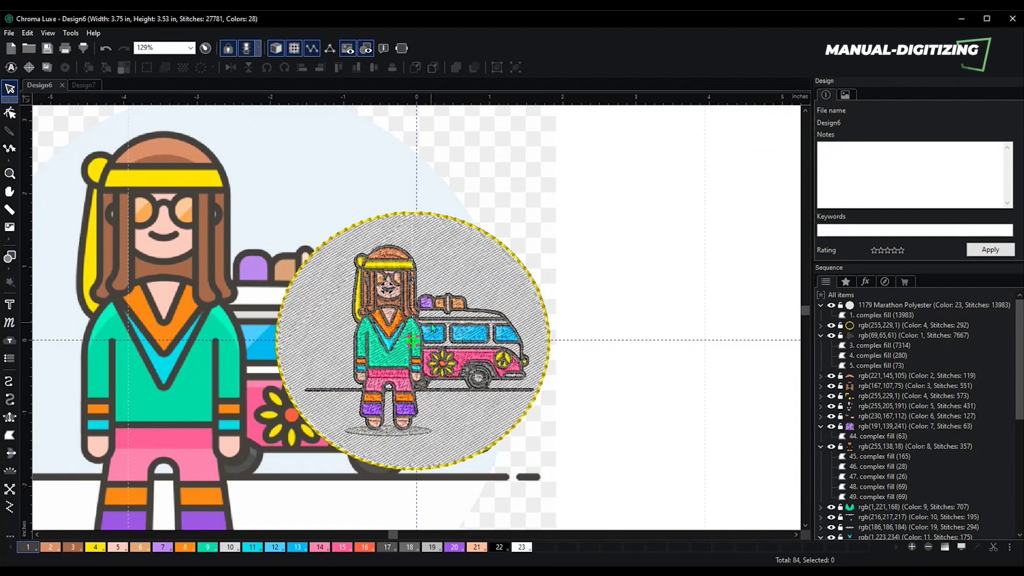
Undo the white circle's resize, make its stitch angle vertical, and move entry/exit points to its left edge
{"action": "left_click", "coordinate": [331, 328]}
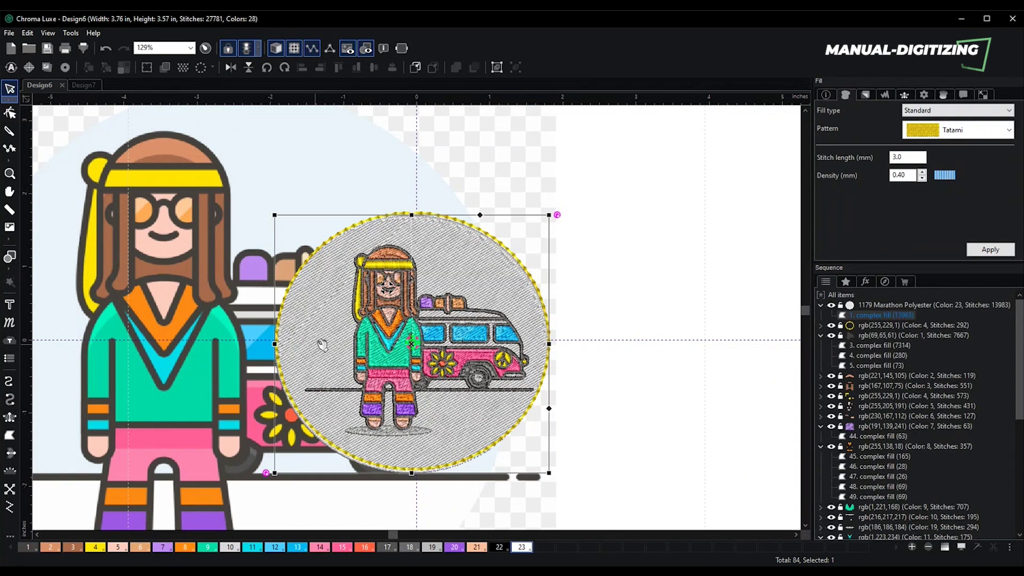
{"action": "left_click", "coordinate": [106, 47]}
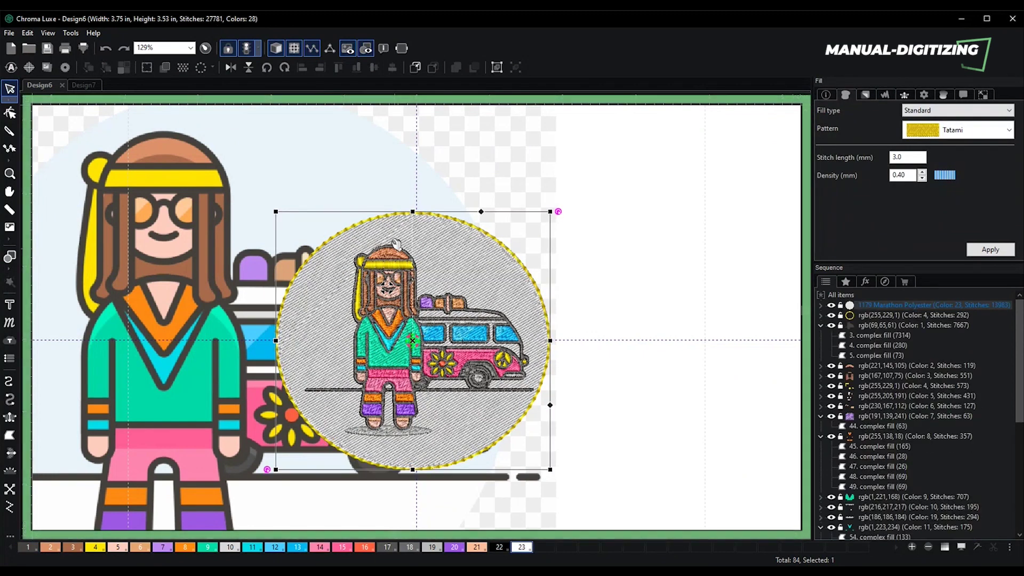
{"action": "left_click", "coordinate": [10, 113]}
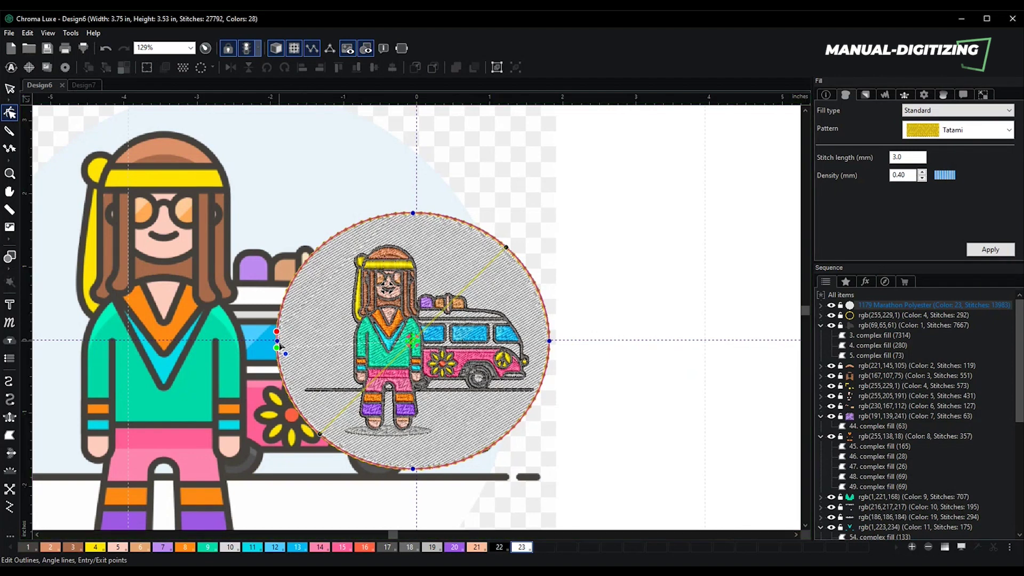
{"action": "left_click", "coordinate": [277, 349]}
{"action": "left_click", "coordinate": [282, 305]}
{"action": "left_click_drag", "start_coordinate": [506, 249], "coordinate": [321, 246]}
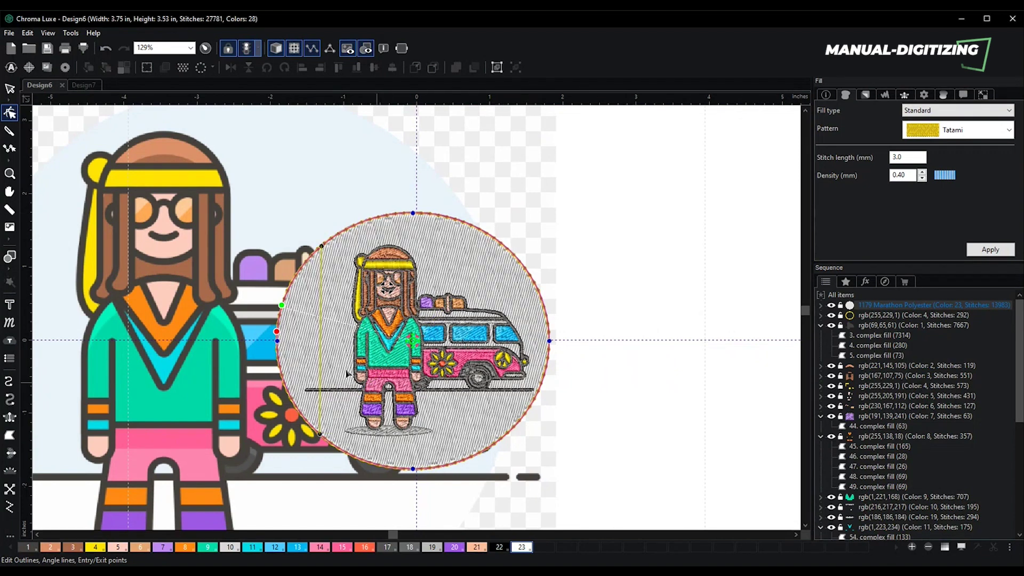
{"action": "left_click_drag", "start_coordinate": [273, 333], "coordinate": [277, 319]}
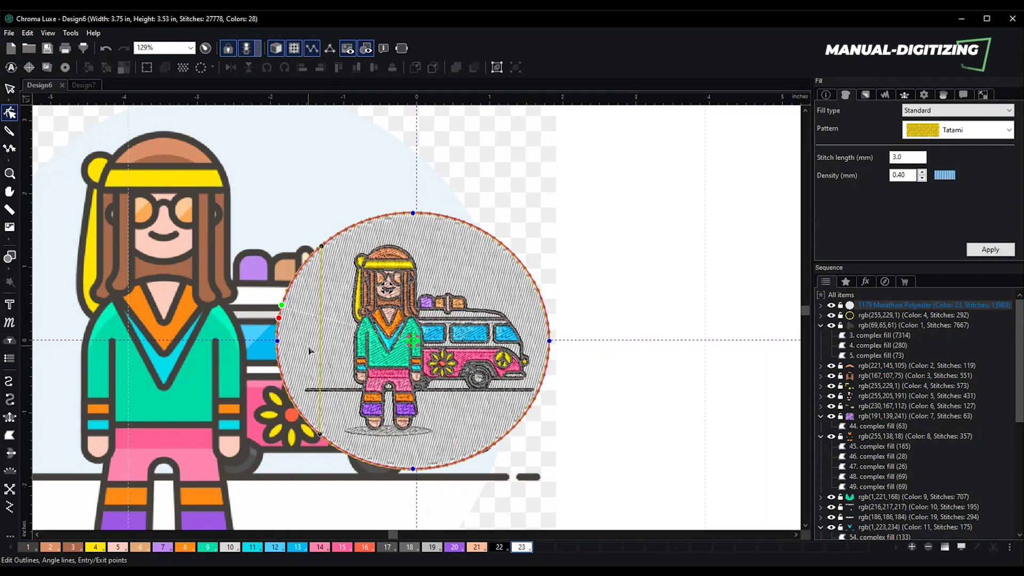
{"action": "left_click", "coordinate": [13, 89]}
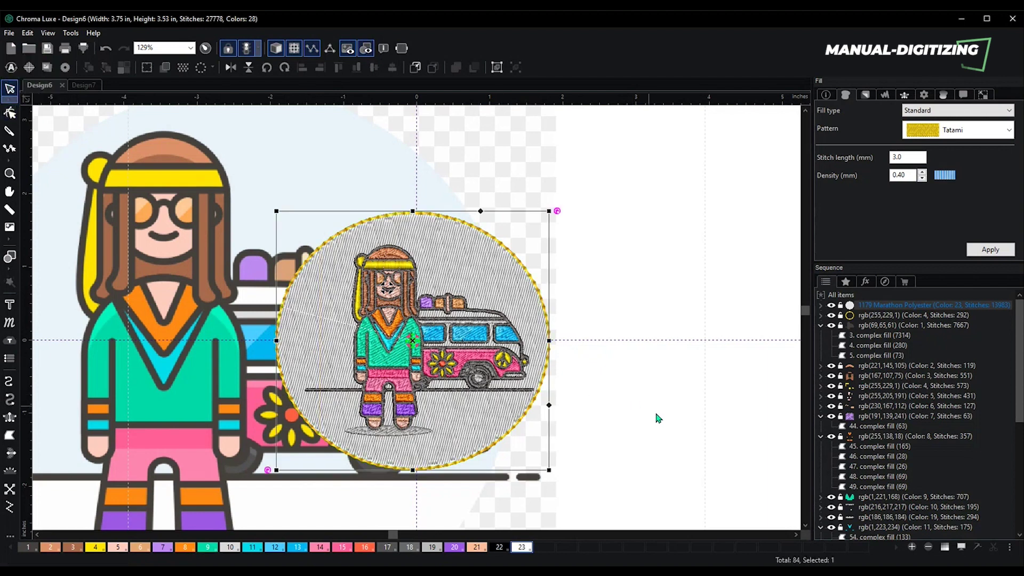
{"action": "left_click", "coordinate": [990, 131]}
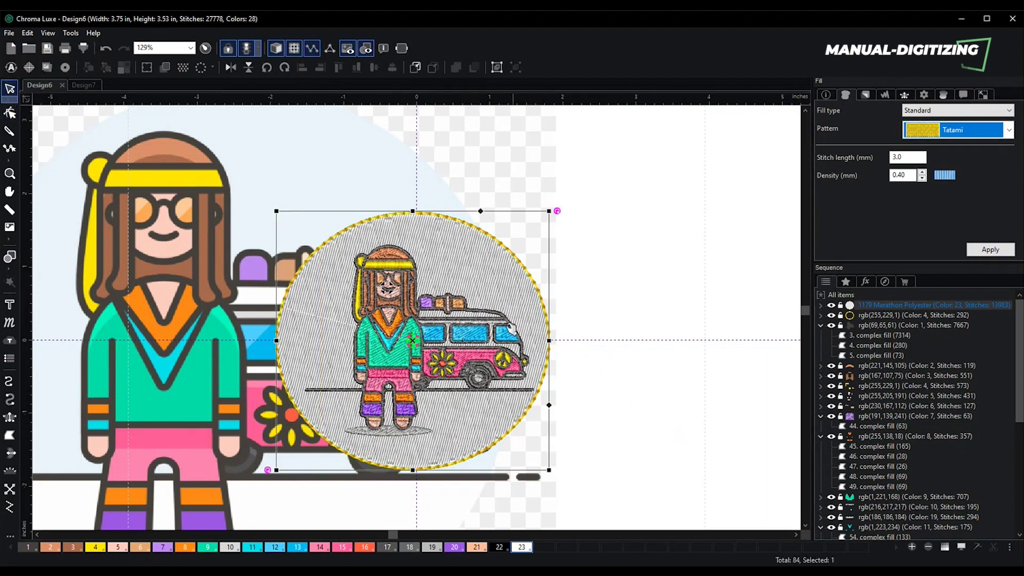
{"action": "scroll", "coordinate": [489, 393], "scroll_direction": "up", "scroll_amount": 5}
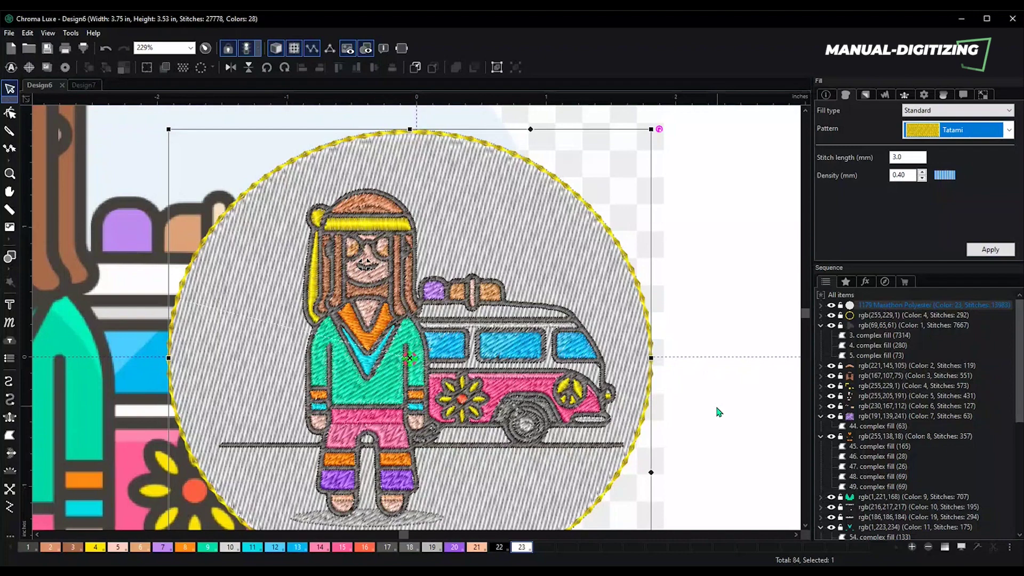
Select every object in the patch and resequence them by colour, merging down to 24 colours
{"action": "scroll", "coordinate": [718, 411], "scroll_direction": "down", "scroll_amount": 5}
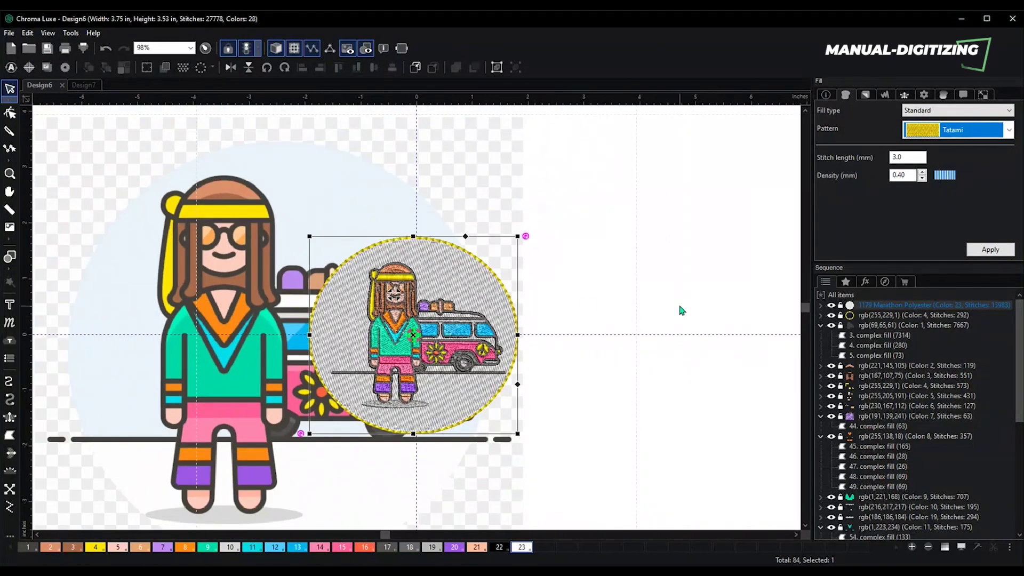
{"action": "scroll", "coordinate": [571, 294], "scroll_direction": "down", "scroll_amount": 1}
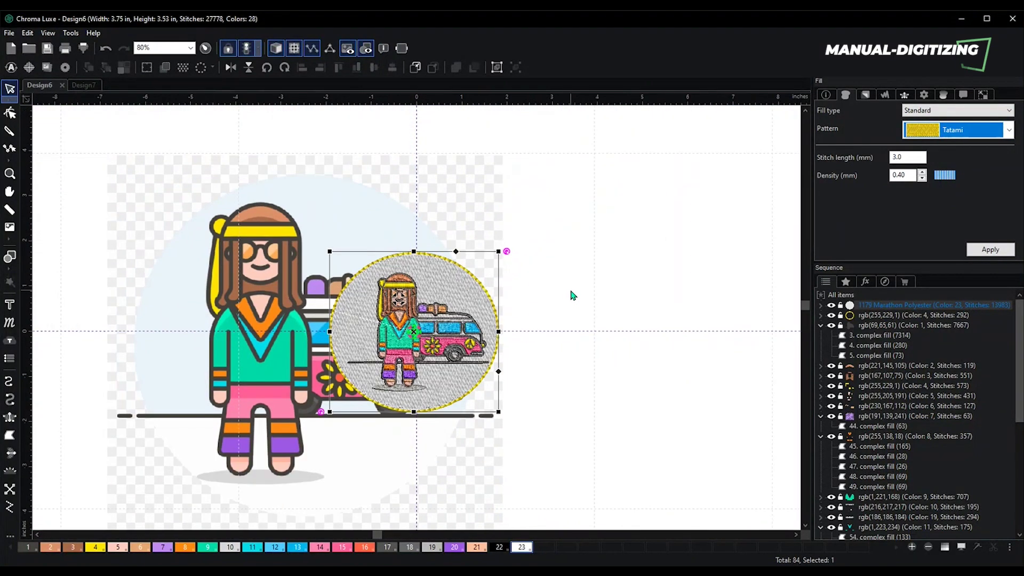
{"action": "left_click", "coordinate": [640, 238]}
{"action": "left_click_drag", "start_coordinate": [154, 175], "coordinate": [671, 465]}
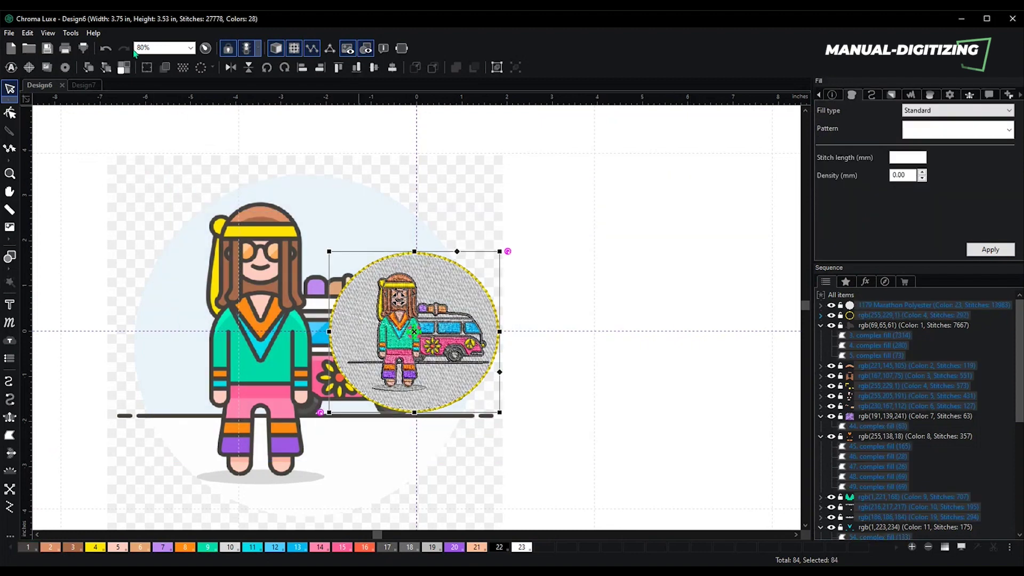
{"action": "left_click", "coordinate": [27, 33]}
{"action": "mouse_move", "coordinate": [48, 32]}
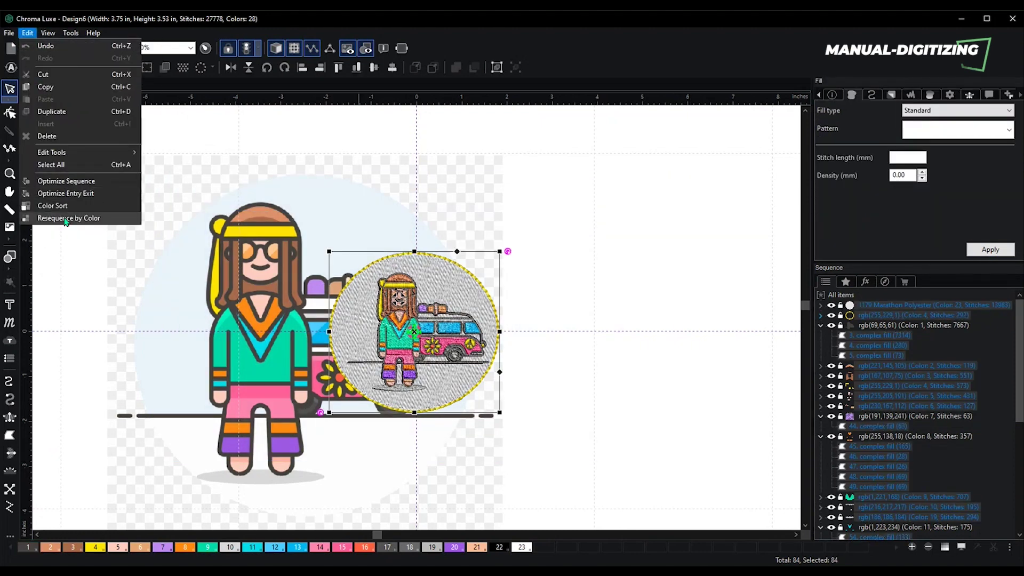
{"action": "left_click", "coordinate": [66, 219]}
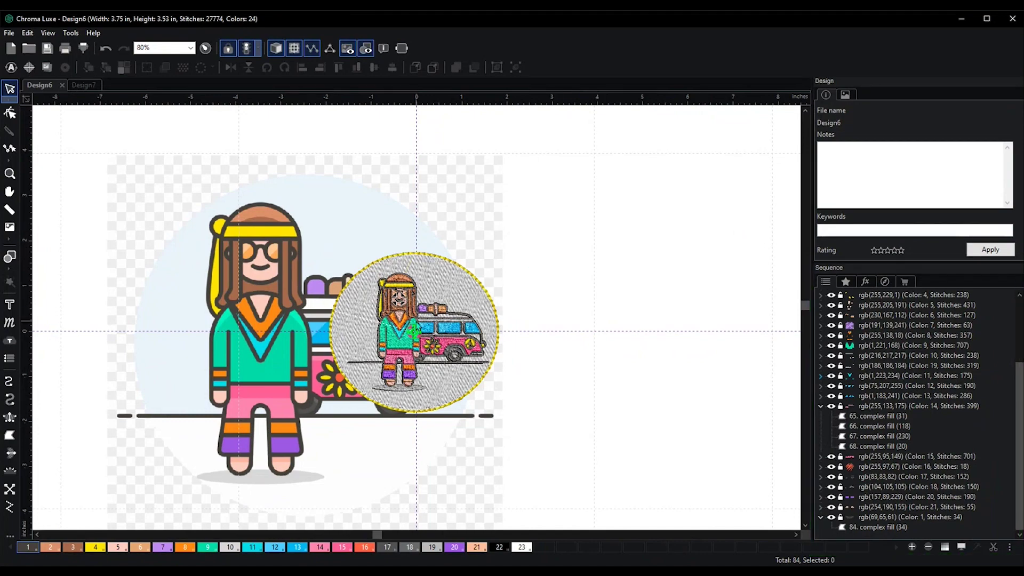
{"action": "scroll", "coordinate": [417, 326], "scroll_direction": "up", "scroll_amount": 3}
{"action": "scroll", "coordinate": [478, 302], "scroll_direction": "up", "scroll_amount": 3}
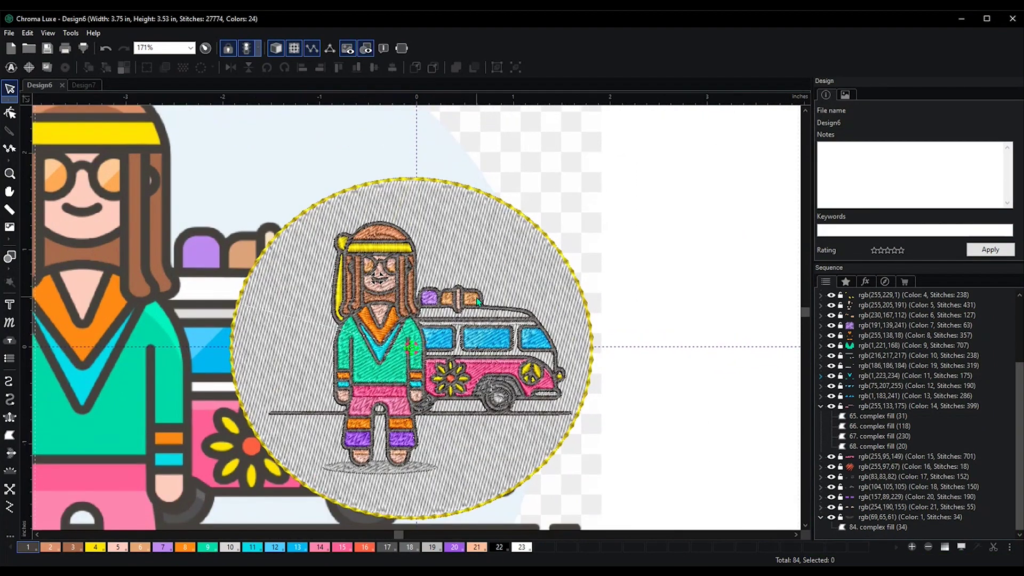